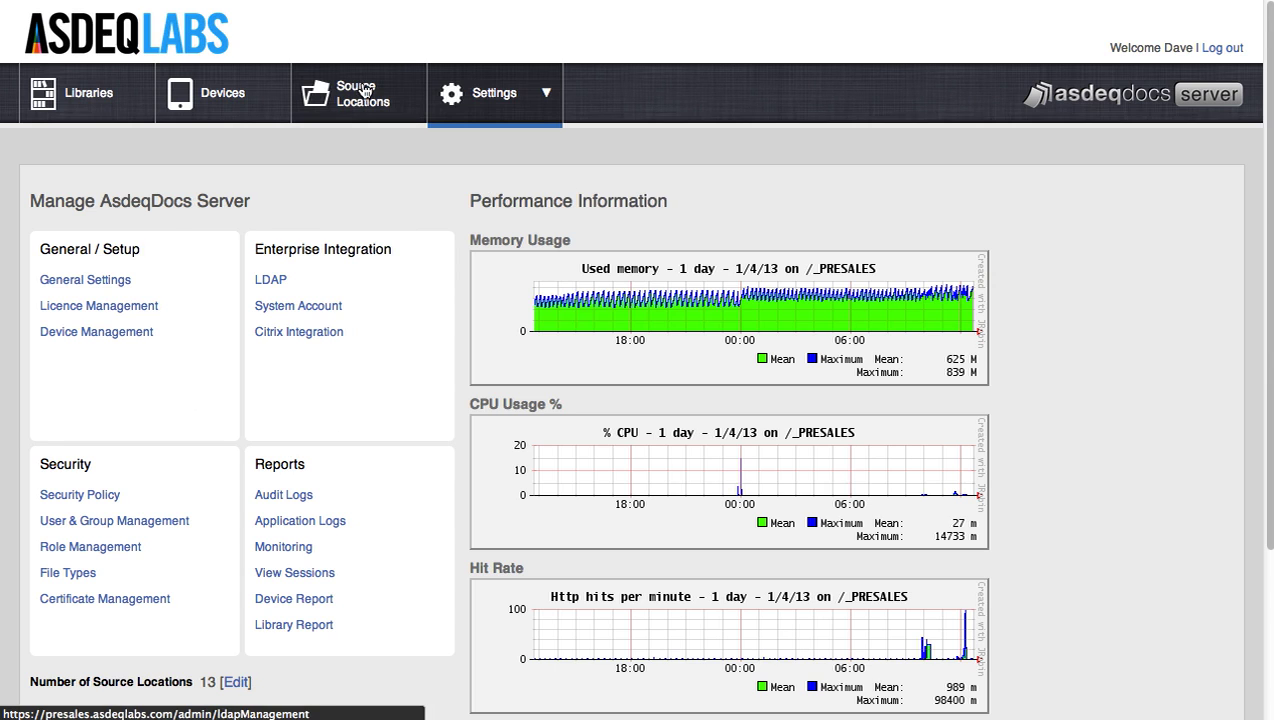
- Open the General Settings page under General / Setup in the Settings menu
mouse_move(466, 97)
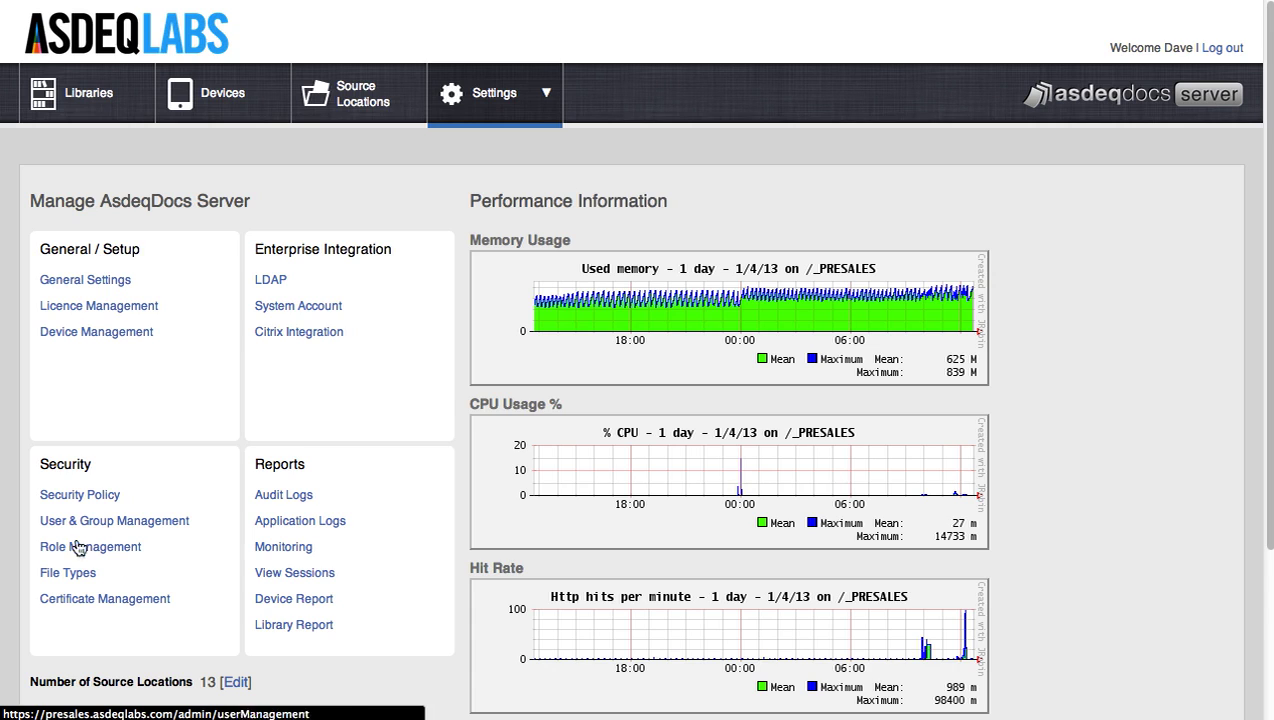
left_click(97, 283)
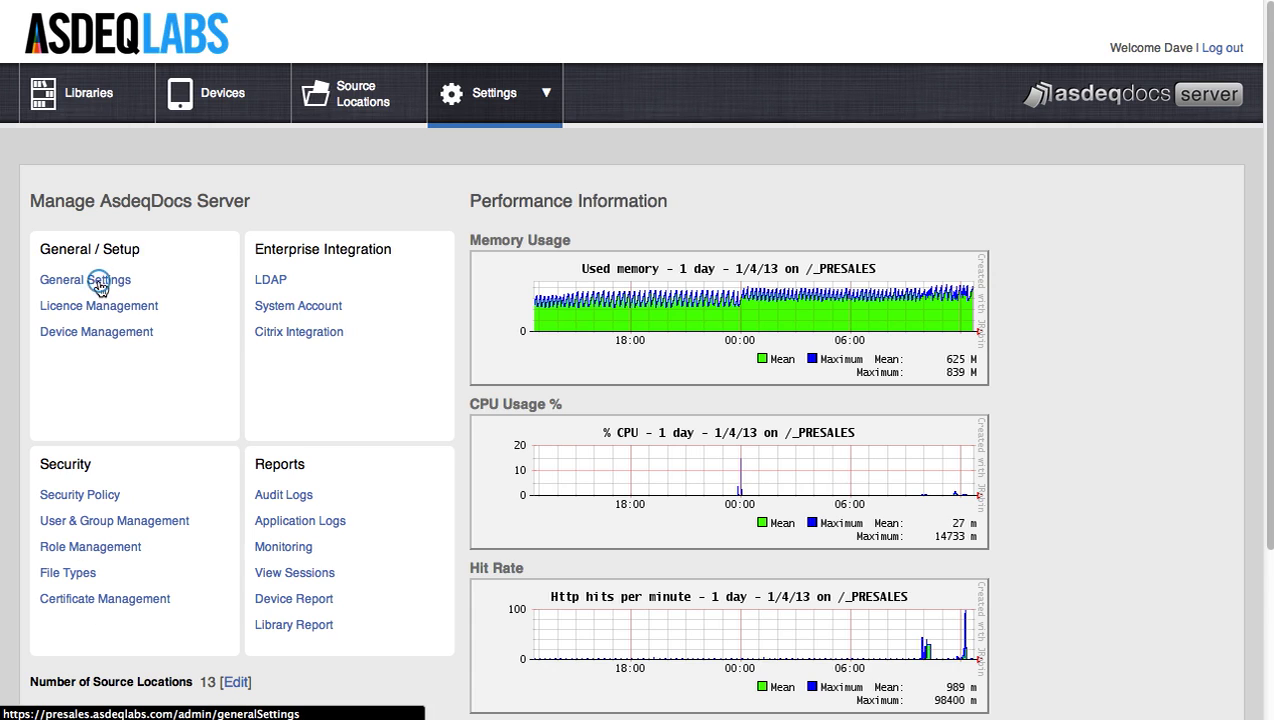
- Review the public URL, App Store Link and banner logo fields, and select the 500 Size Warning value
scroll(120, 292, "down", 3)
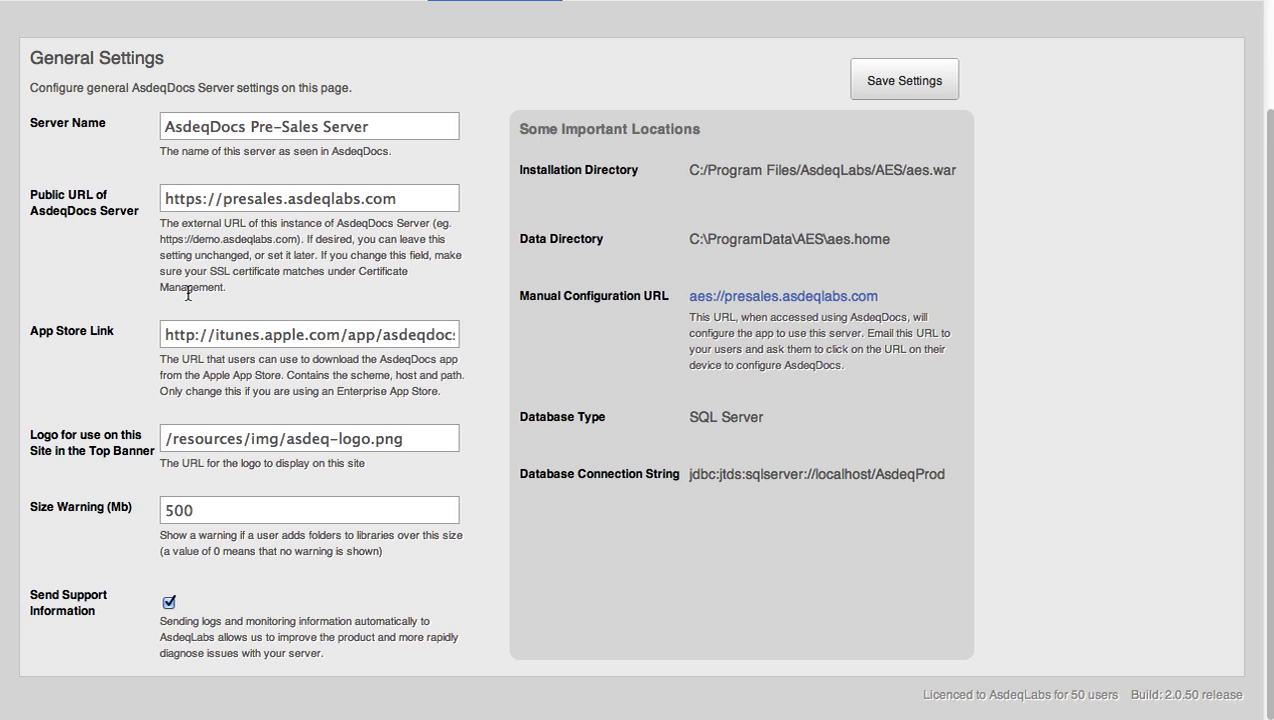
left_click(213, 196)
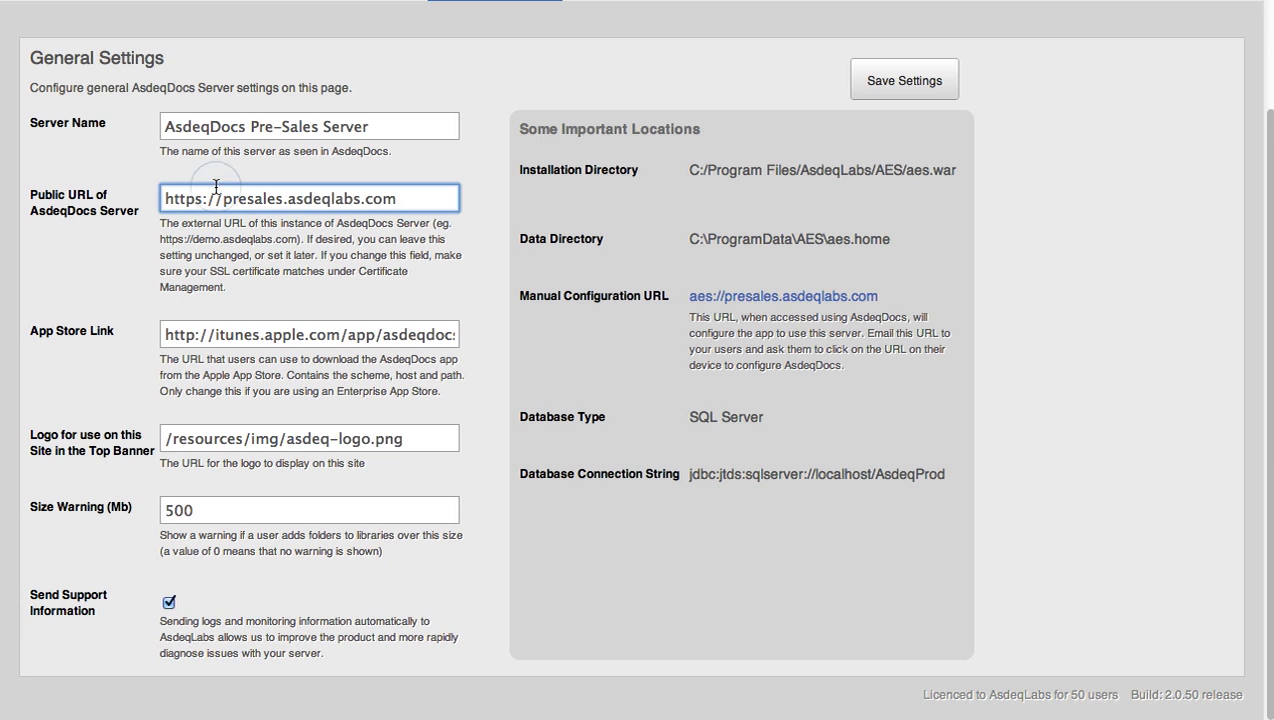
left_click(276, 333)
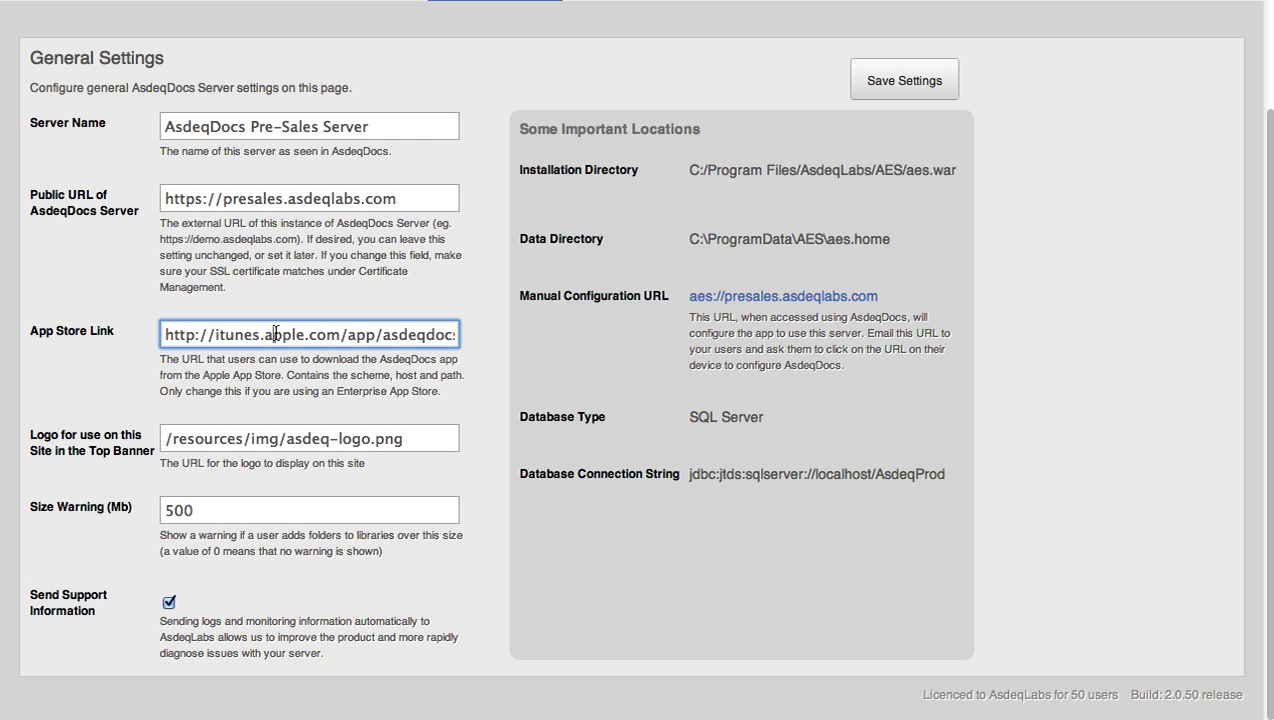
left_click(218, 441)
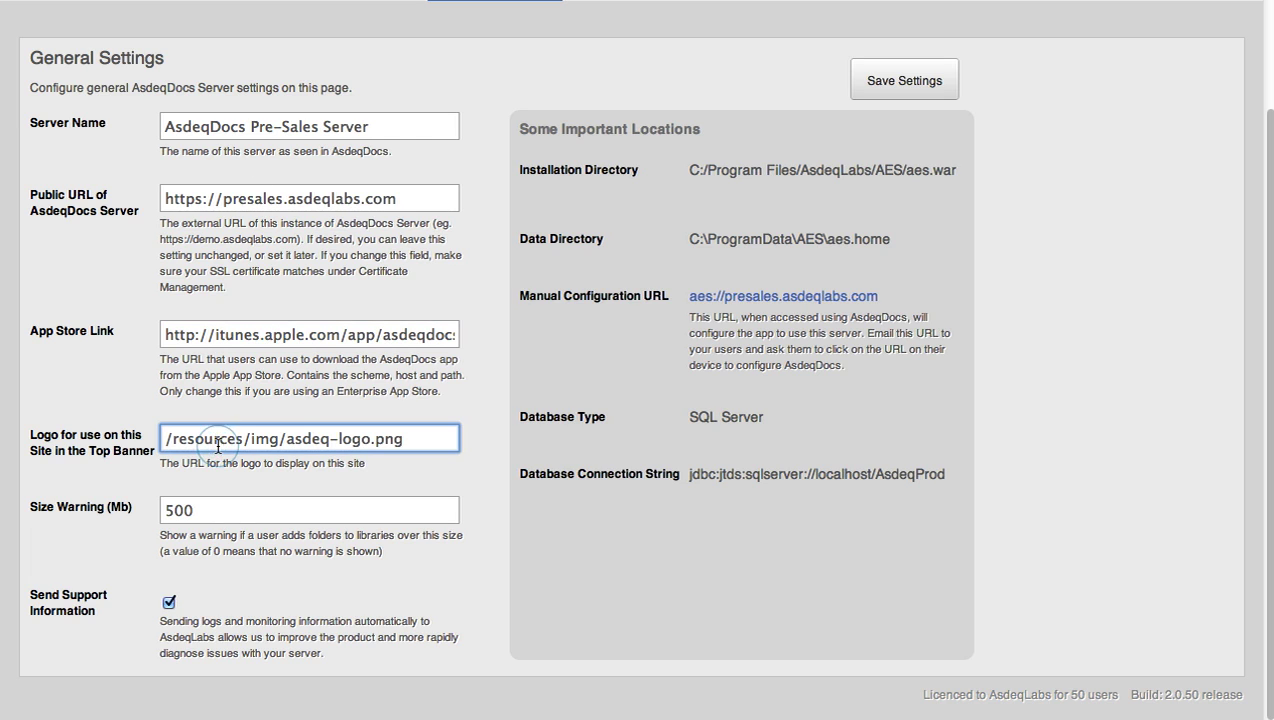
scroll(250, 400, "up", 3)
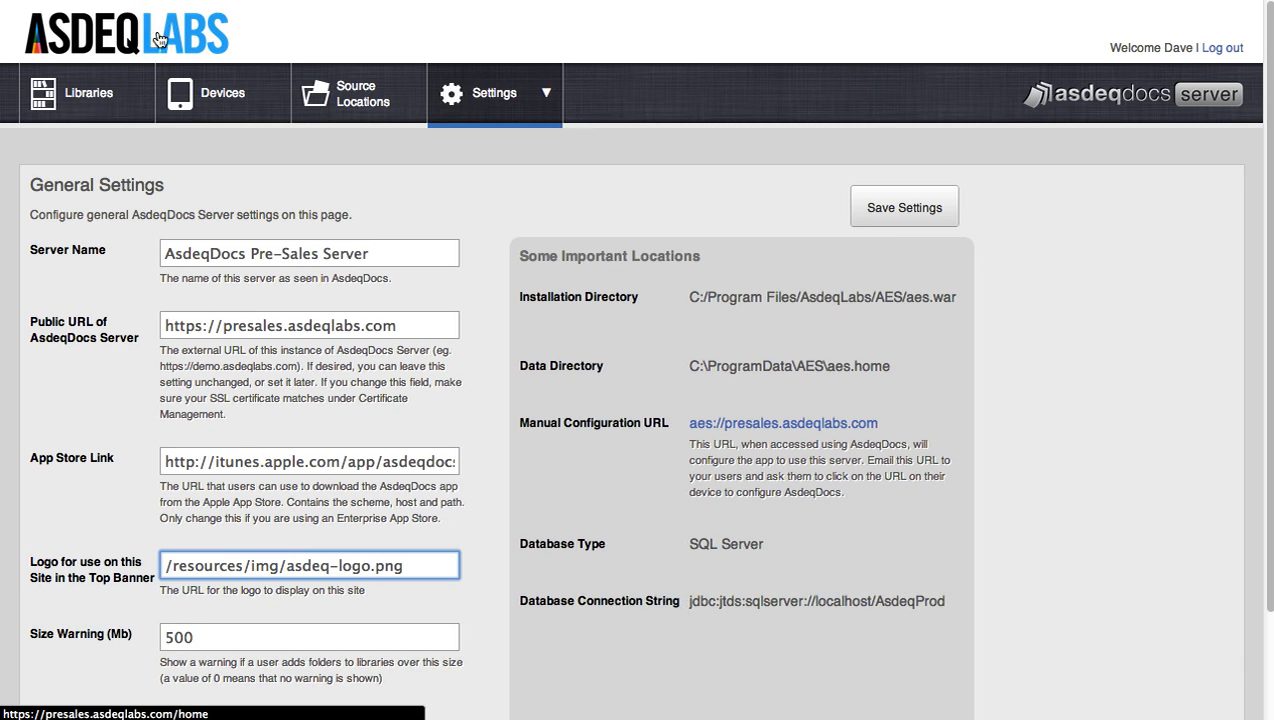
double_click(248, 634)
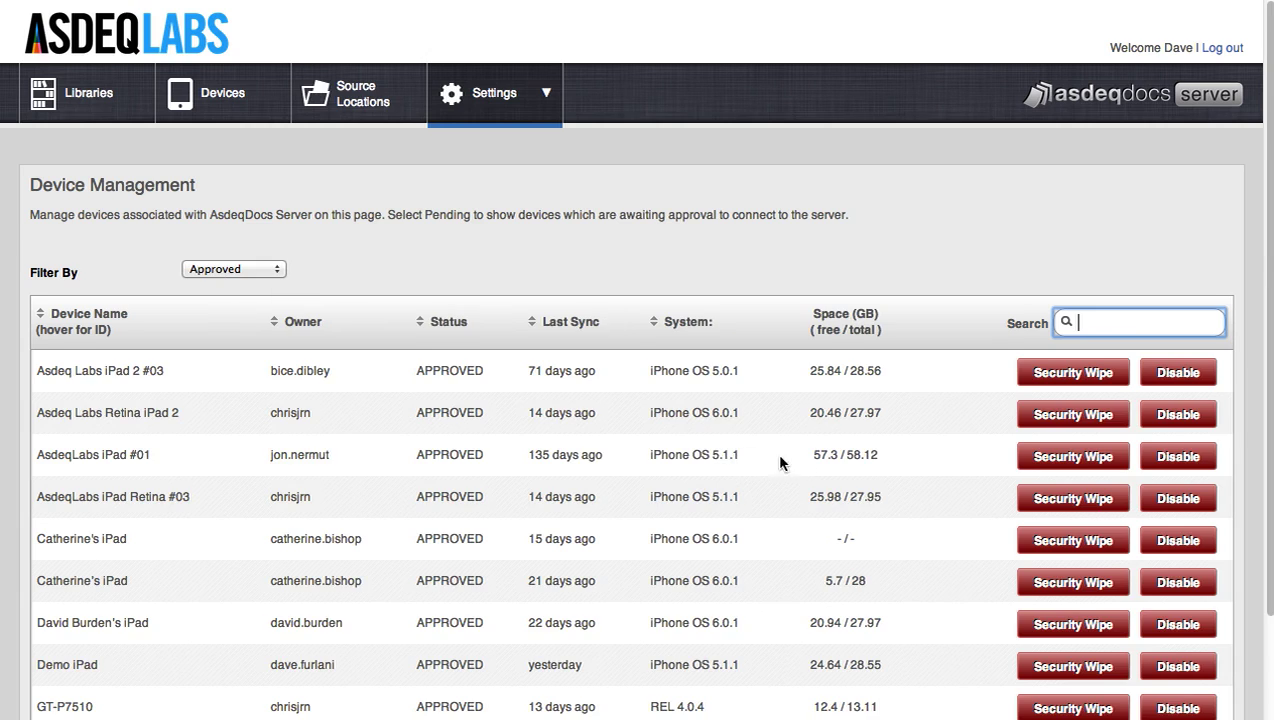
scroll(808, 462, "down", 2)
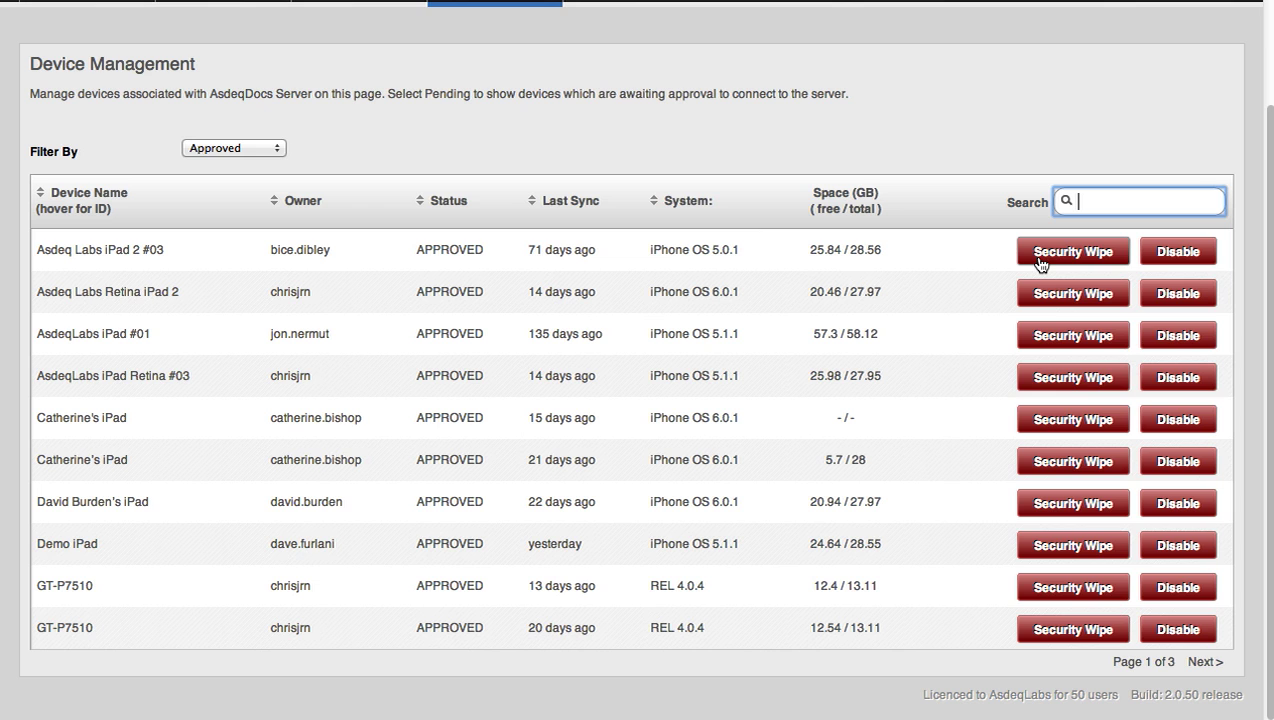
- Check the device status filter options, leaving the filter on Approved
left_click(262, 148)
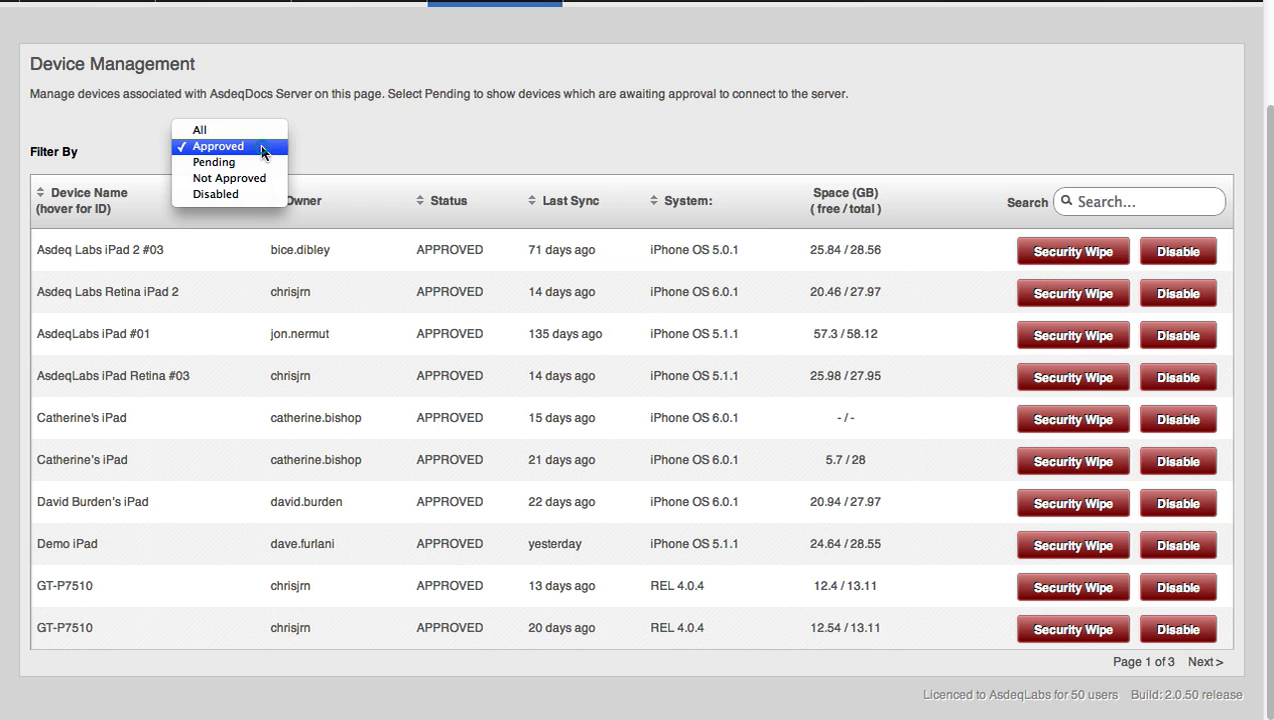
left_click(333, 147)
scroll(500, 42, "up", 2)
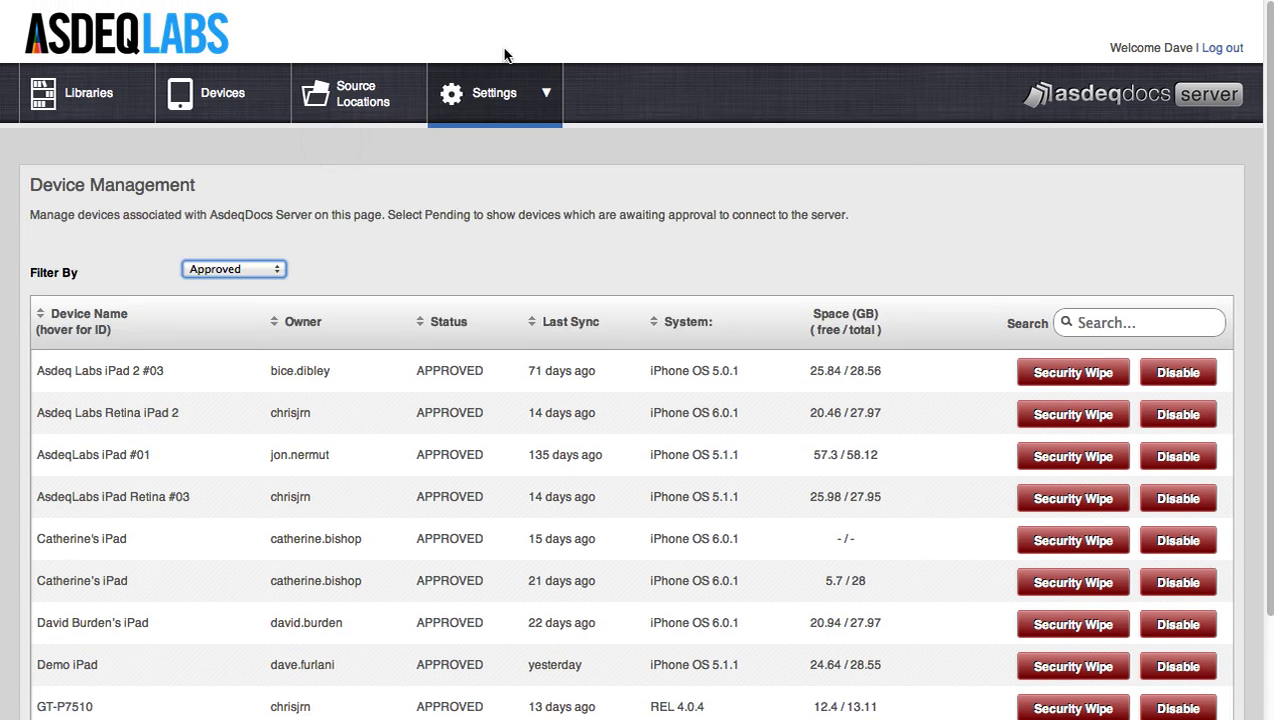
mouse_move(477, 90)
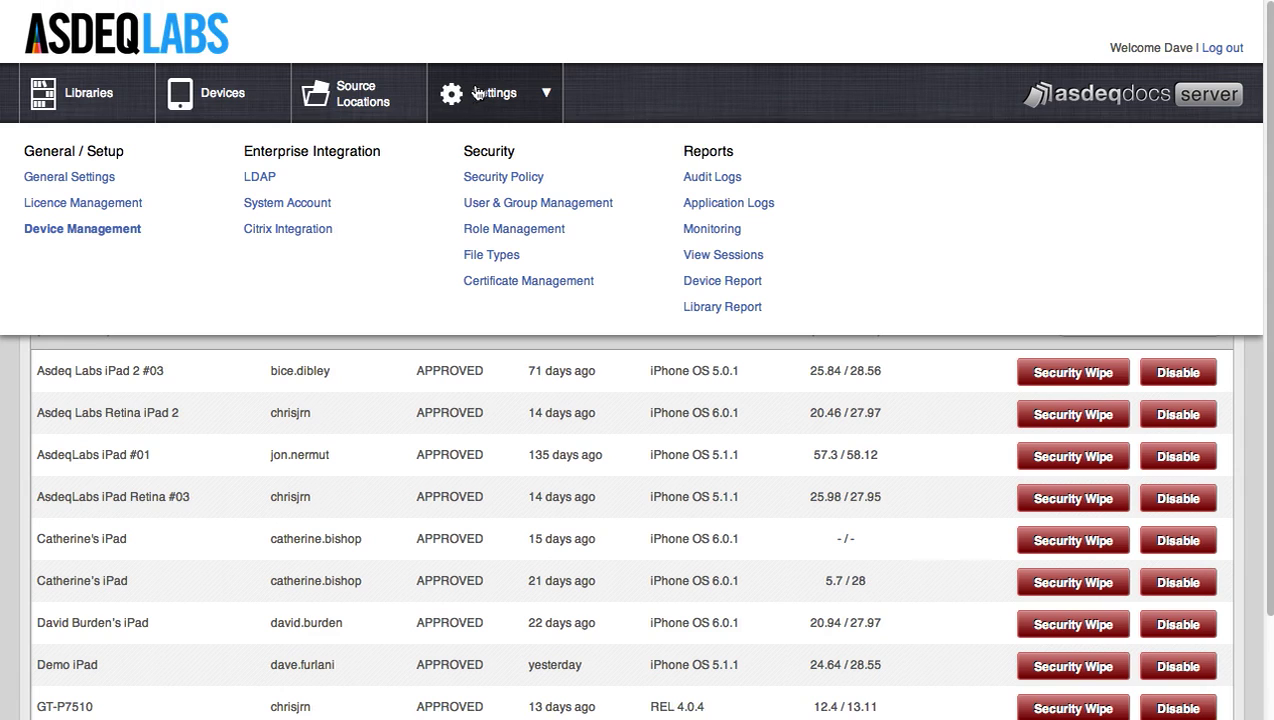
left_click(376, 378)
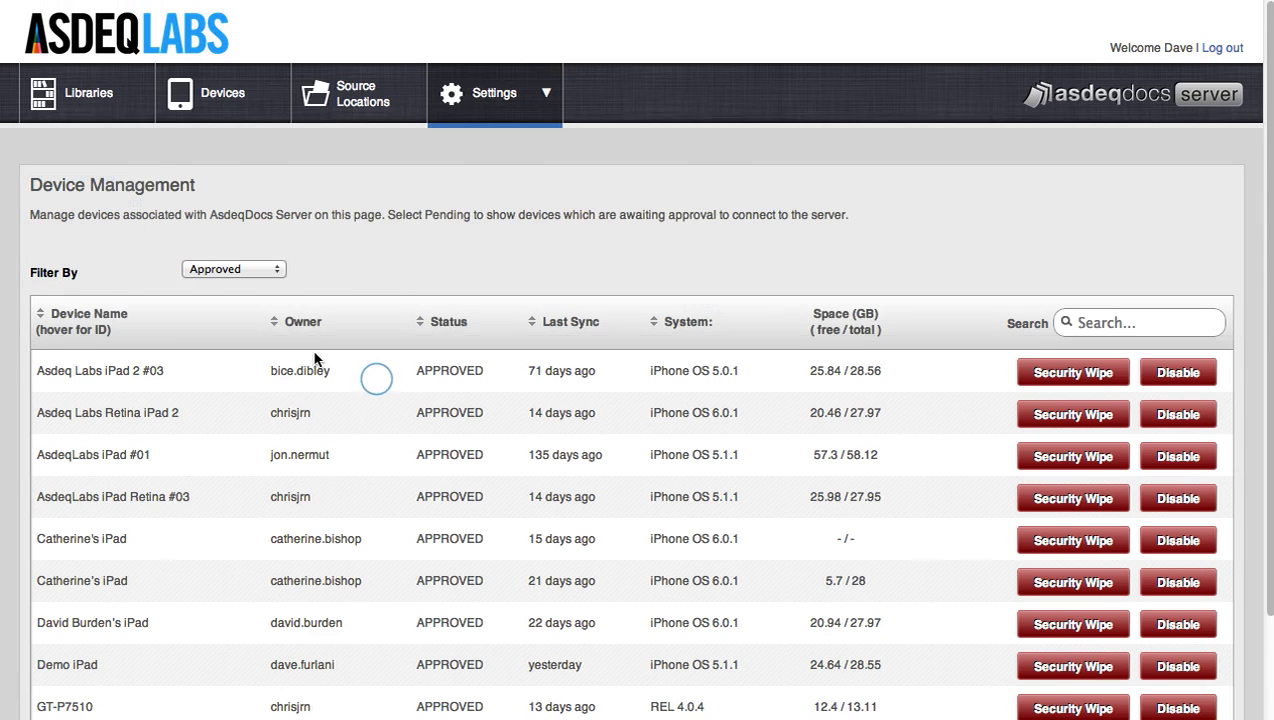
- Filter the device list to Pending devices, then go to the LDAP settings page
left_click(278, 272)
left_click(268, 285)
mouse_move(483, 117)
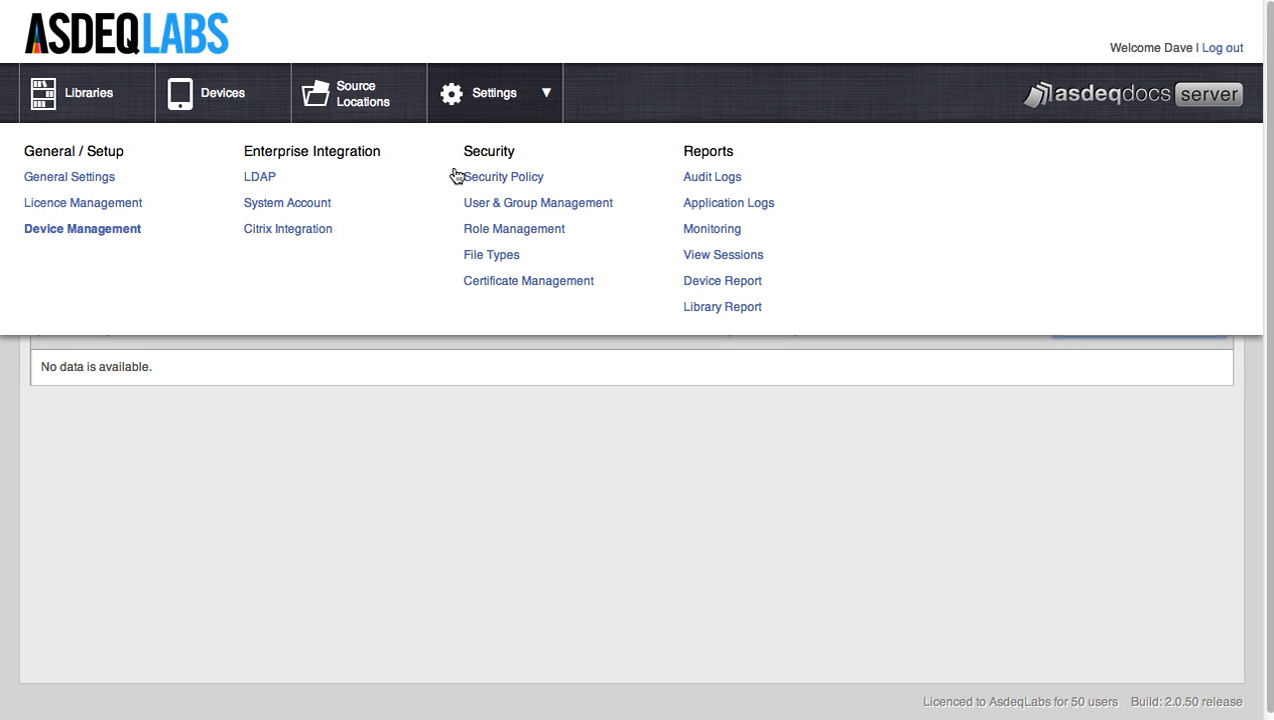
left_click(259, 180)
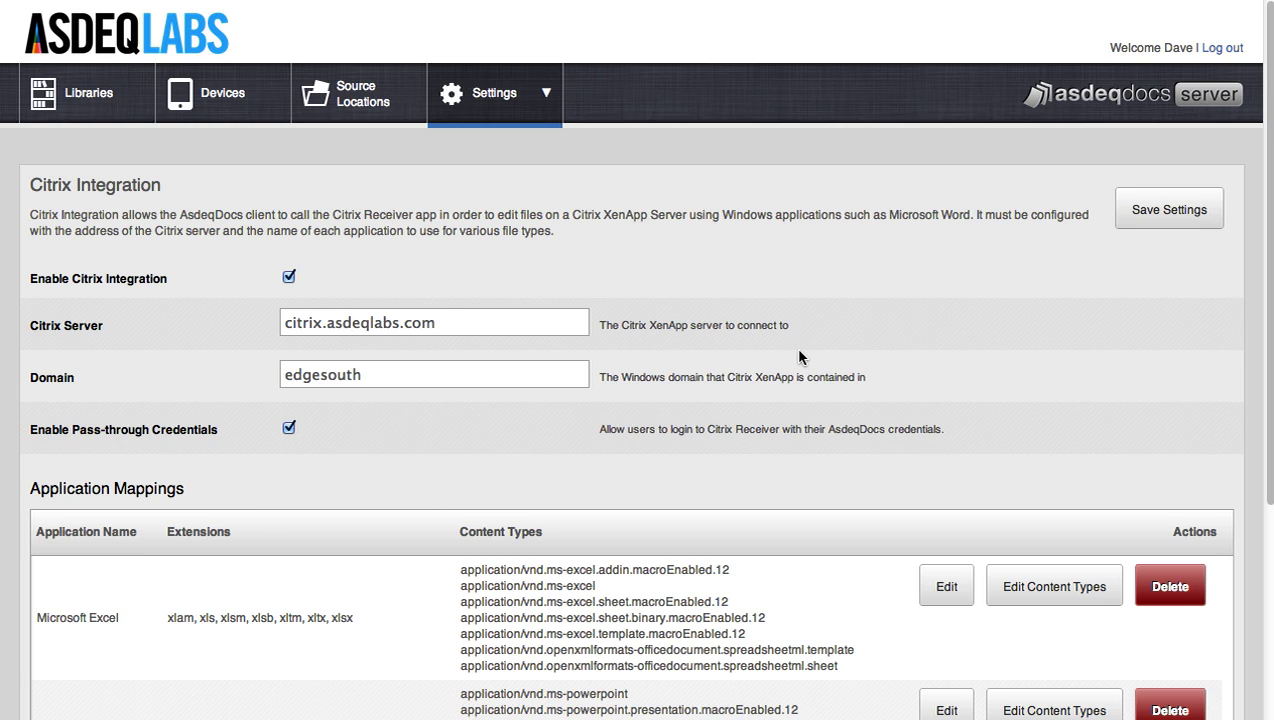
- Open the Security Policy page from the Settings mega-menu
mouse_move(495, 94)
left_click(503, 178)
- Scroll through the Security Policy options and back to the top of the page
scroll(830, 299, "down", 3)
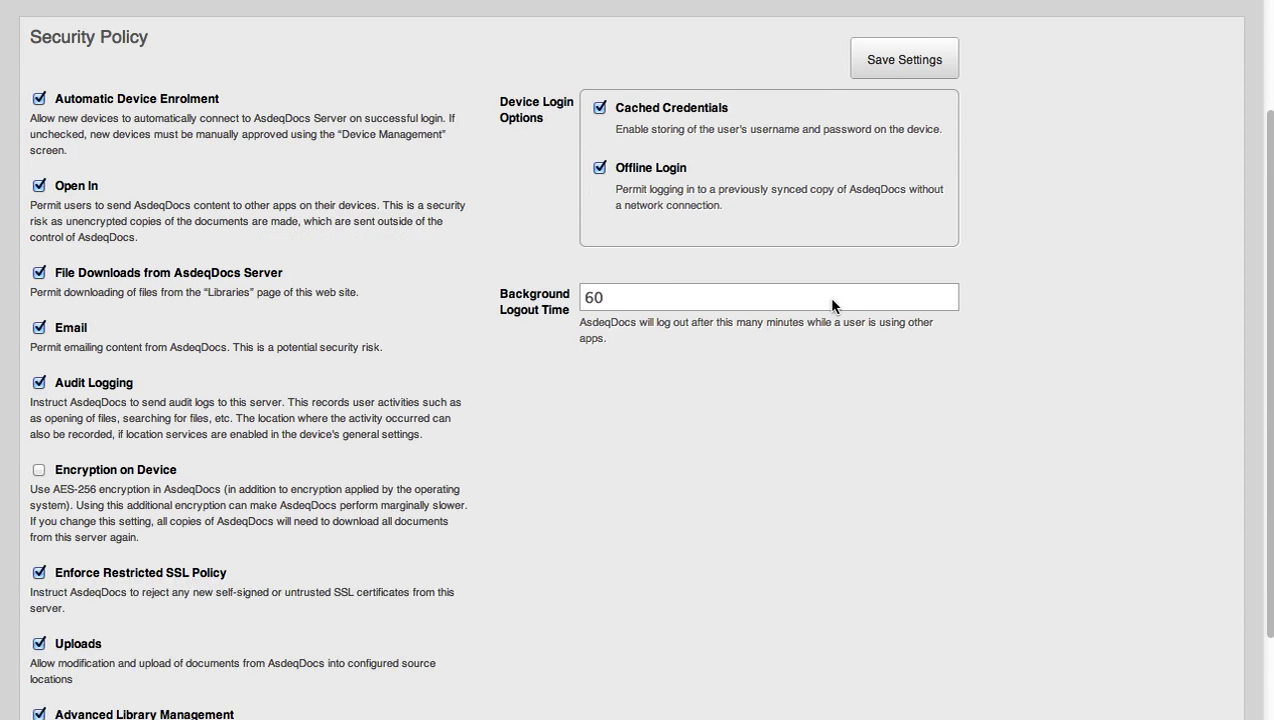
scroll(832, 300, "down", 1)
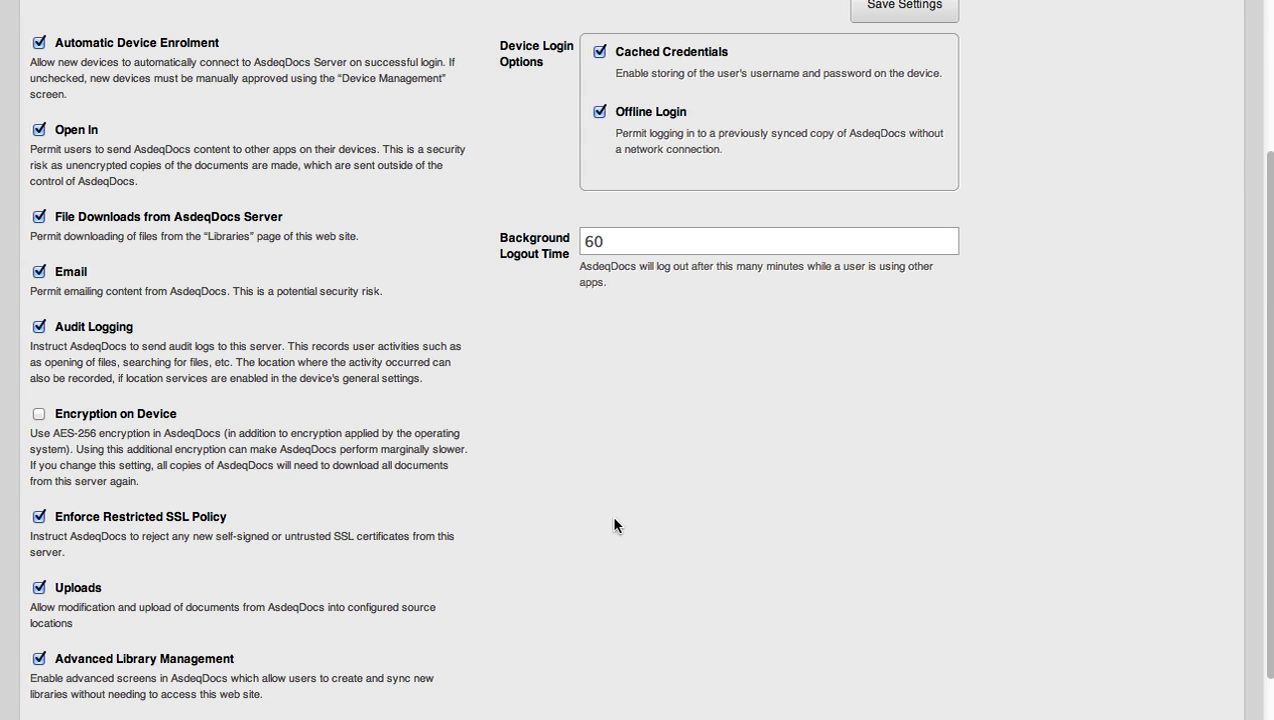
scroll(612, 518, "up", 2)
scroll(614, 524, "up", 1)
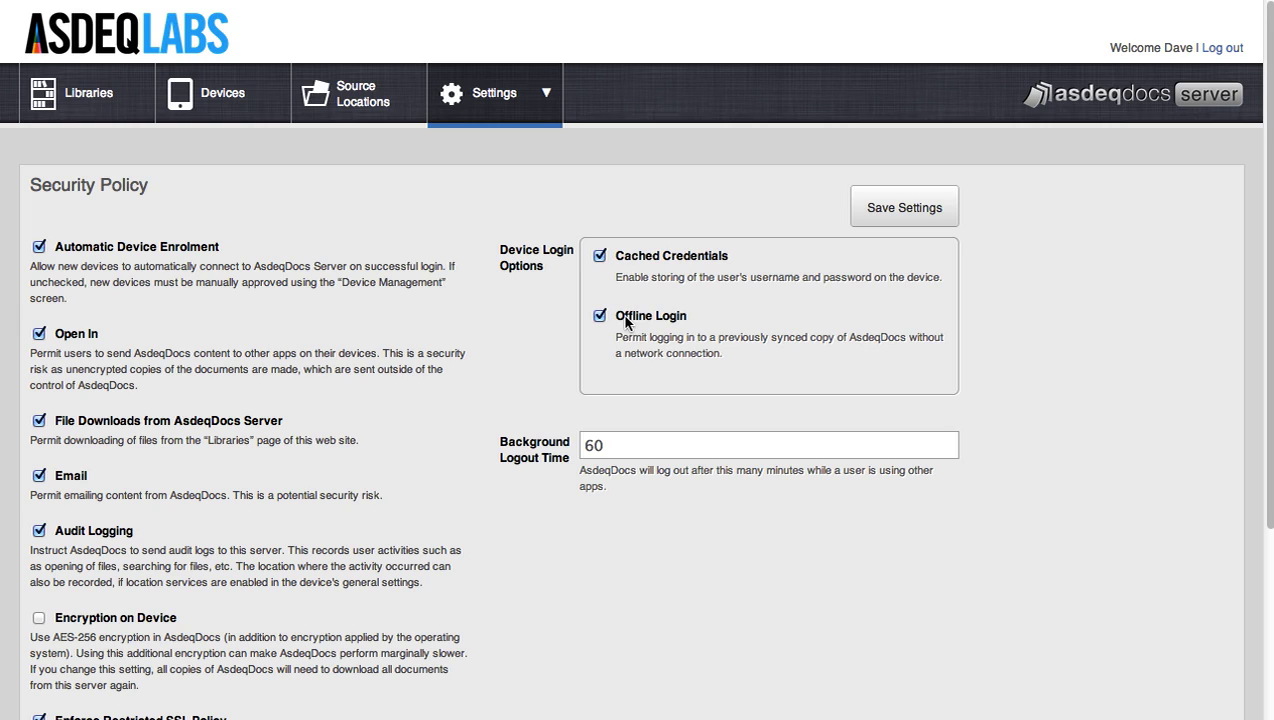
- Select the 60 Background Logout Time value and bring up the list of admin settings pages
left_click_drag(621, 444, 575, 441)
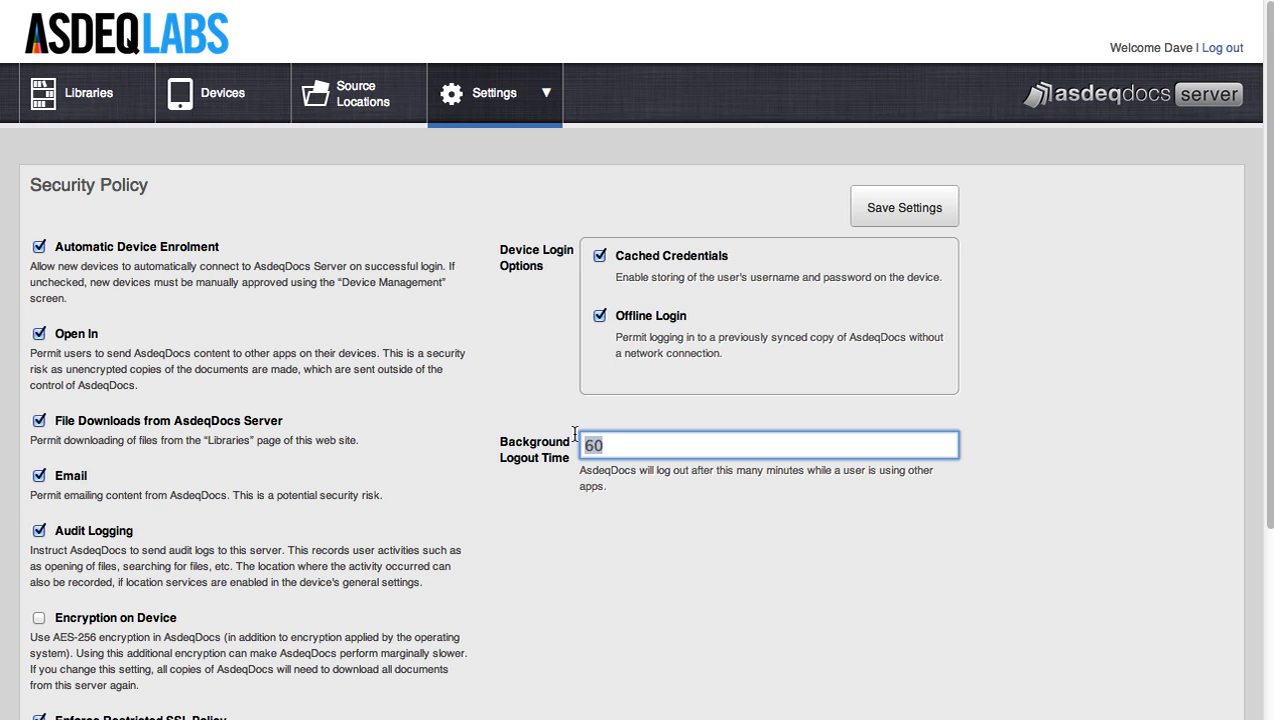
left_click(508, 97)
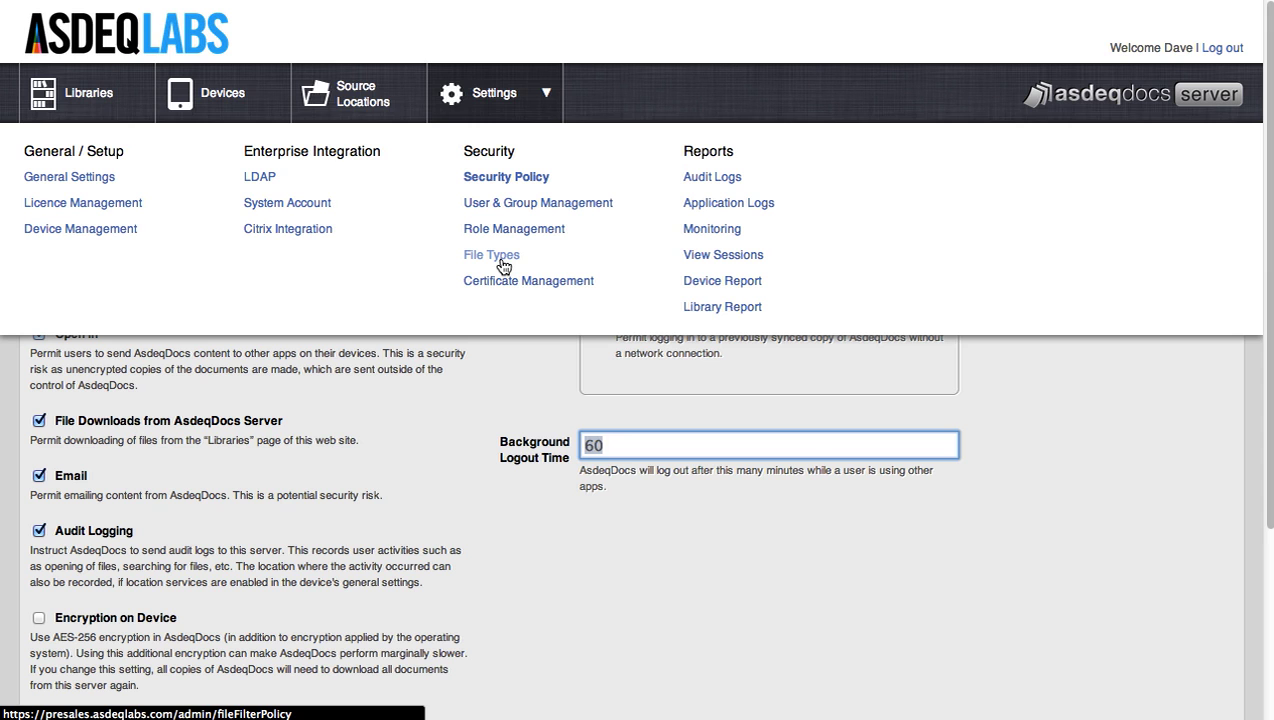
- Open File Types and scroll through its table of allowed, indexed mime types
left_click(503, 262)
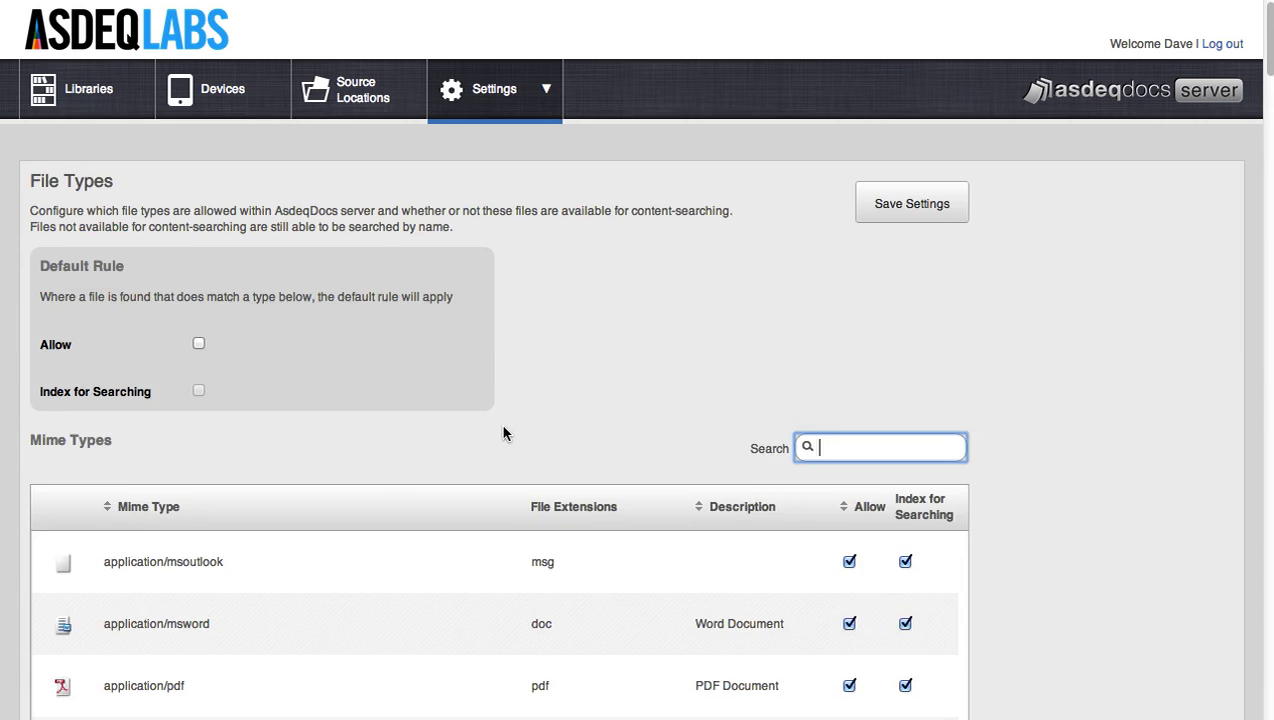
scroll(500, 422, "down", 10)
scroll(506, 446, "down", 15)
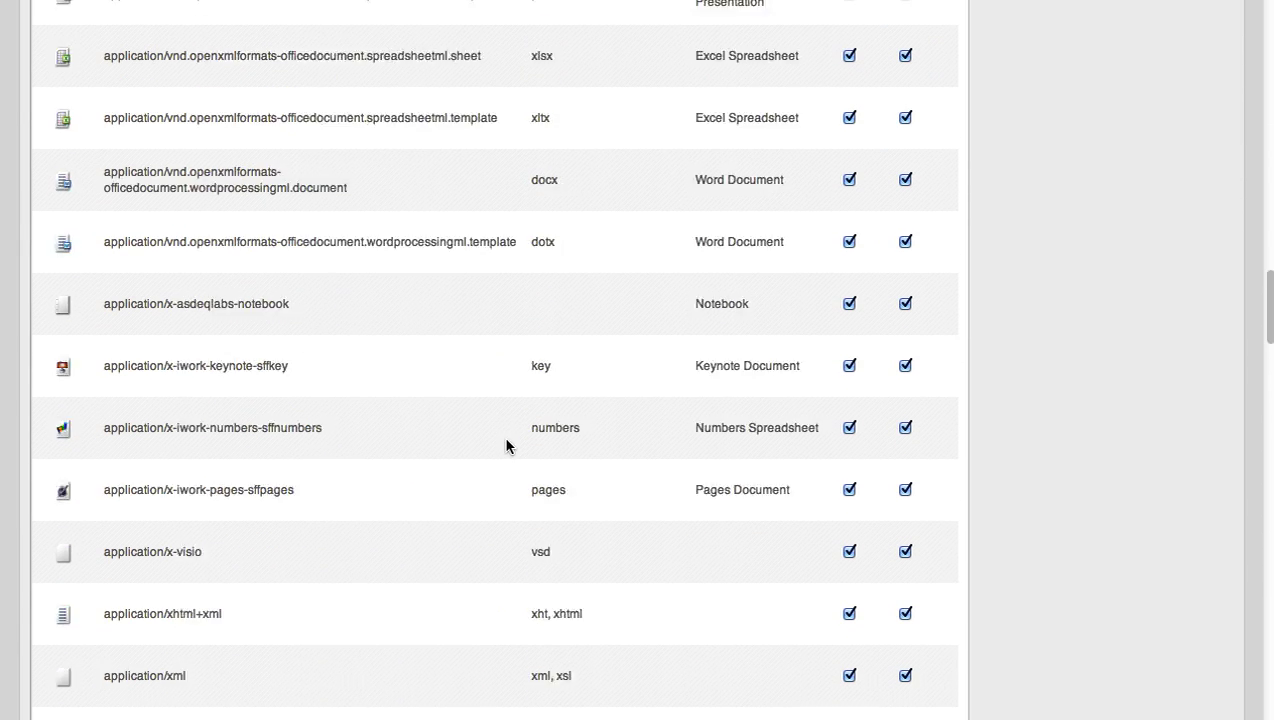
scroll(506, 446, "down", 5)
scroll(506, 446, "up", 20)
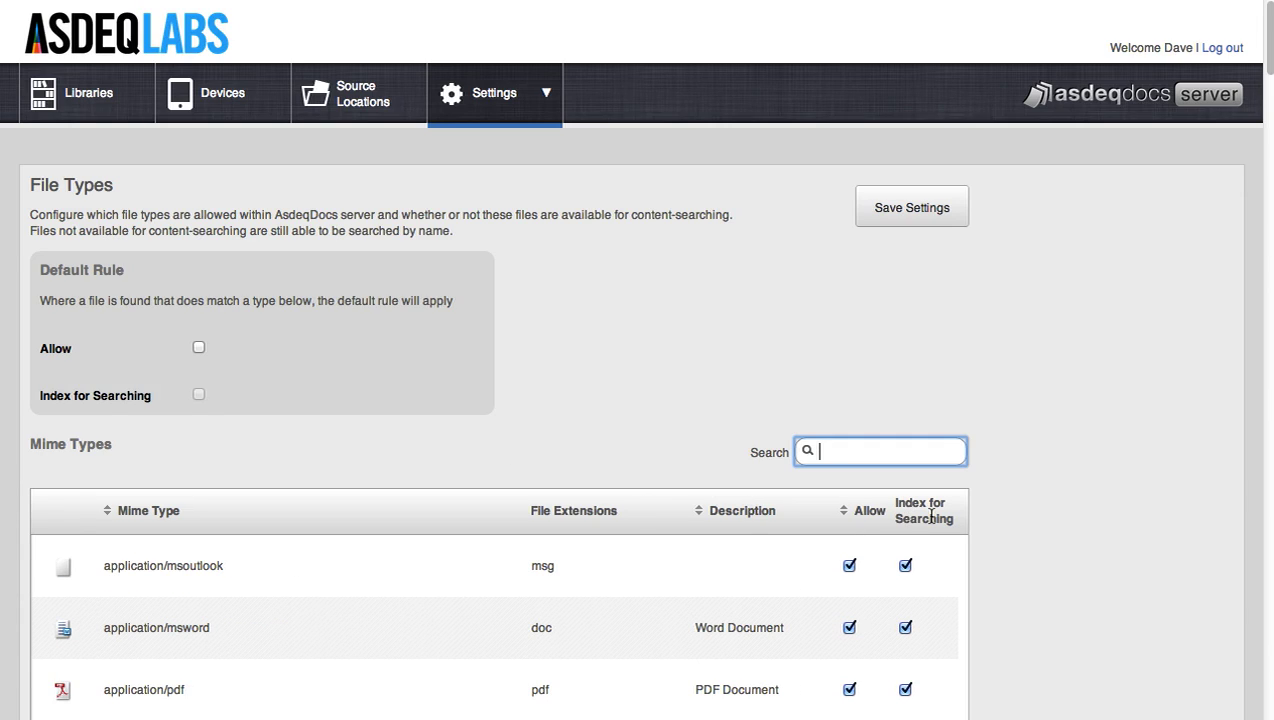
mouse_move(517, 89)
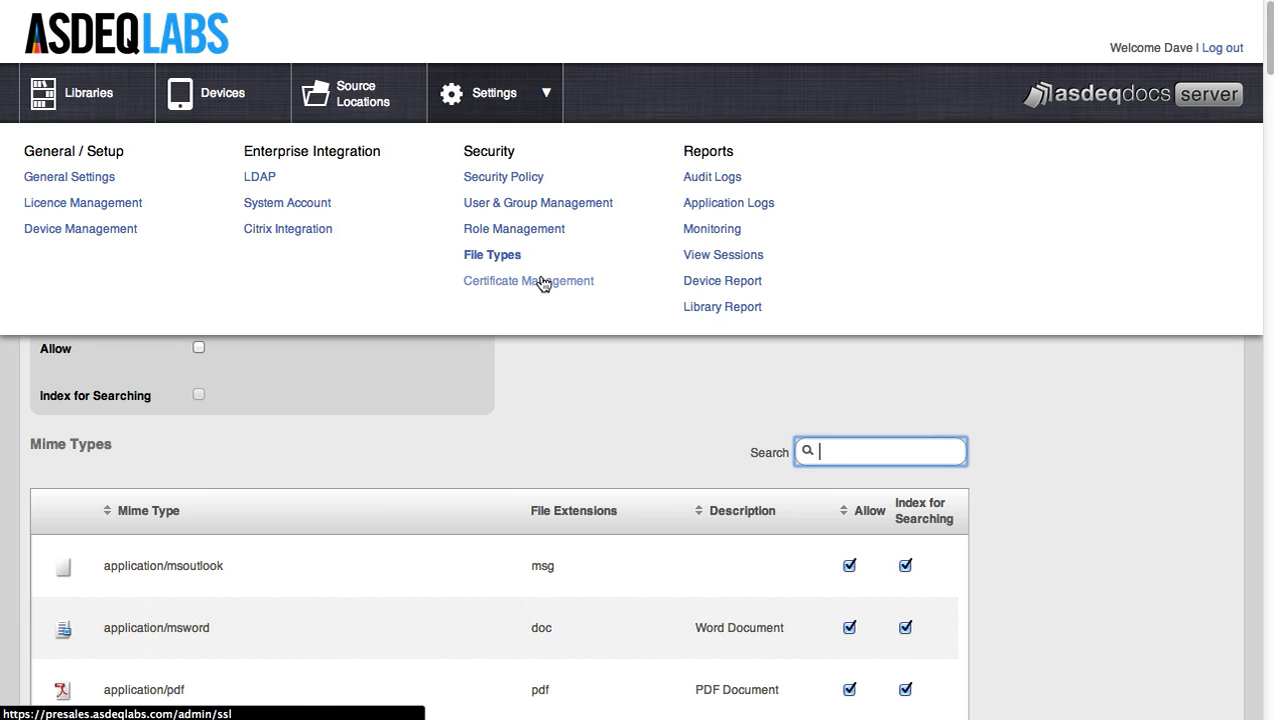
- Open Audit Logs and run an unfiltered search listing activity across 641 pages
left_click(710, 185)
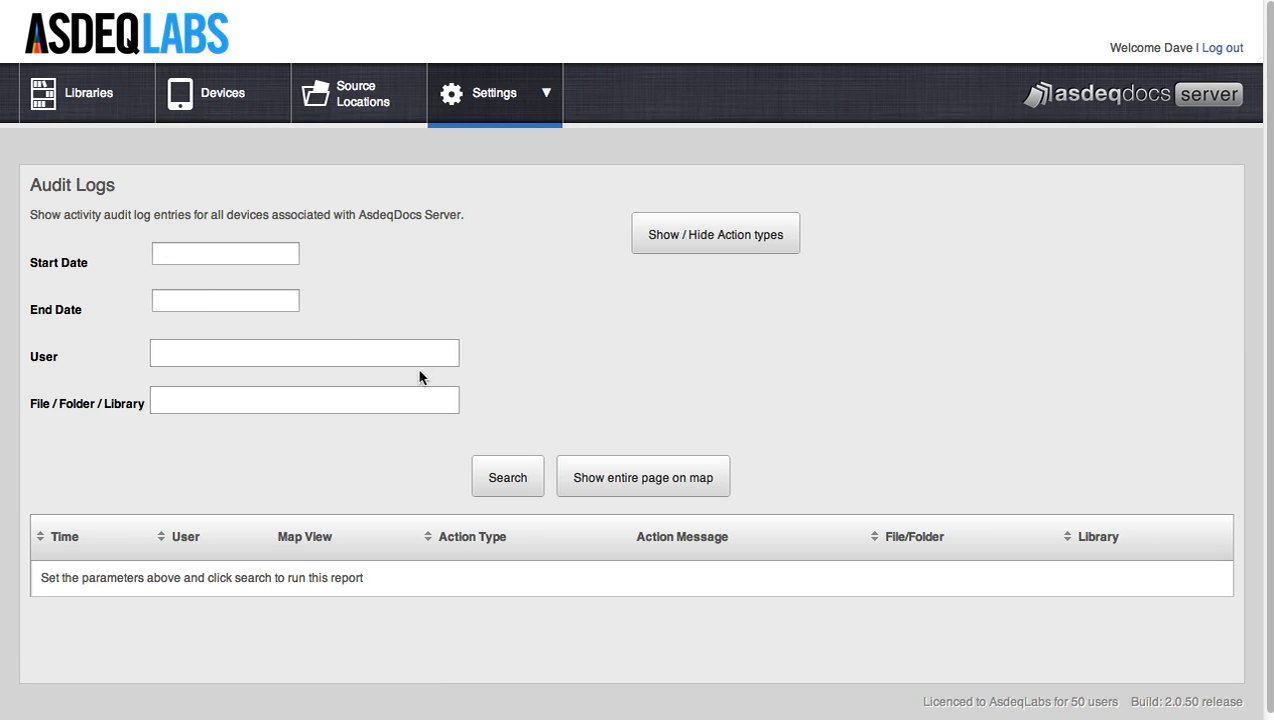
left_click(520, 476)
scroll(537, 390, "down", 7)
scroll(538, 390, "down", 1)
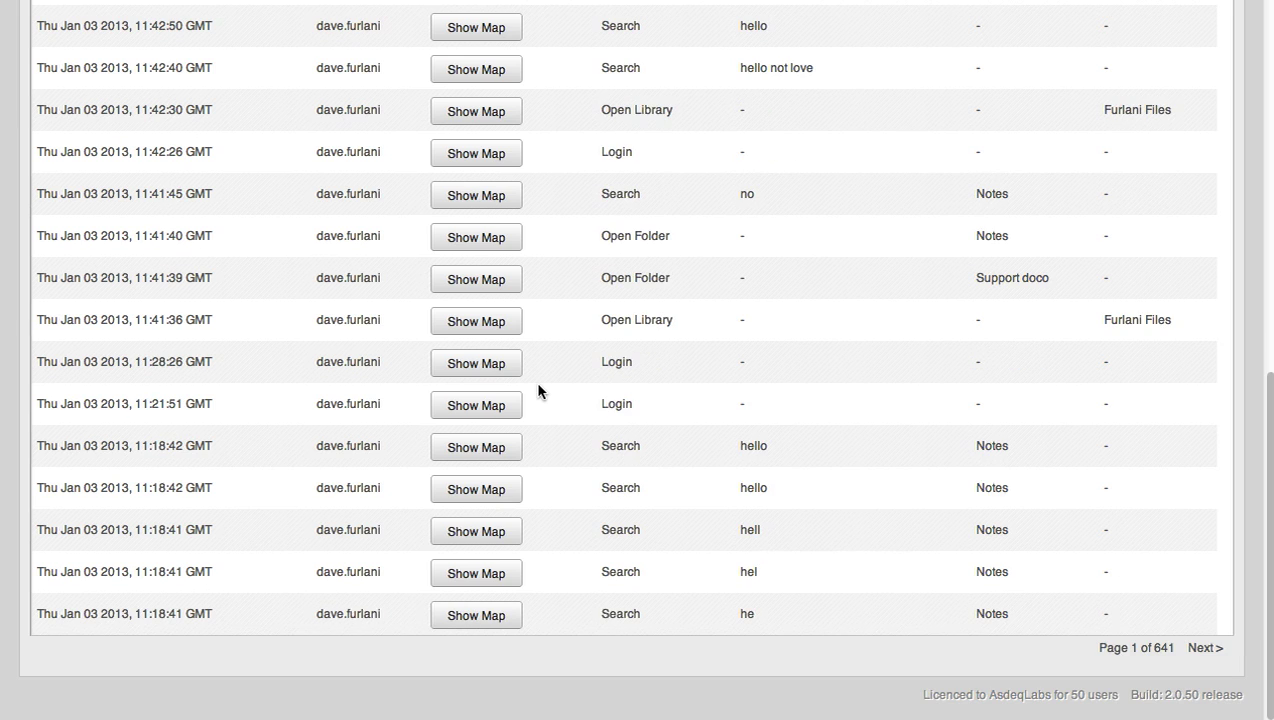
scroll(538, 385, "up", 5)
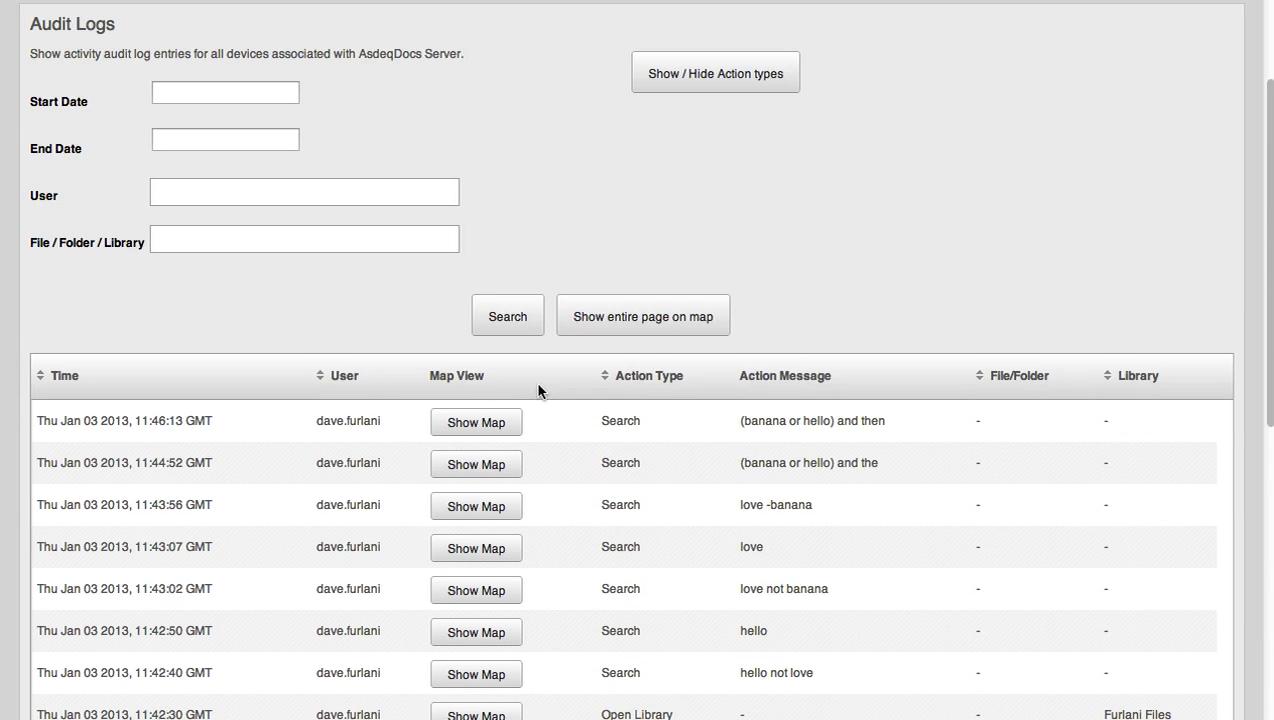
left_click(287, 193)
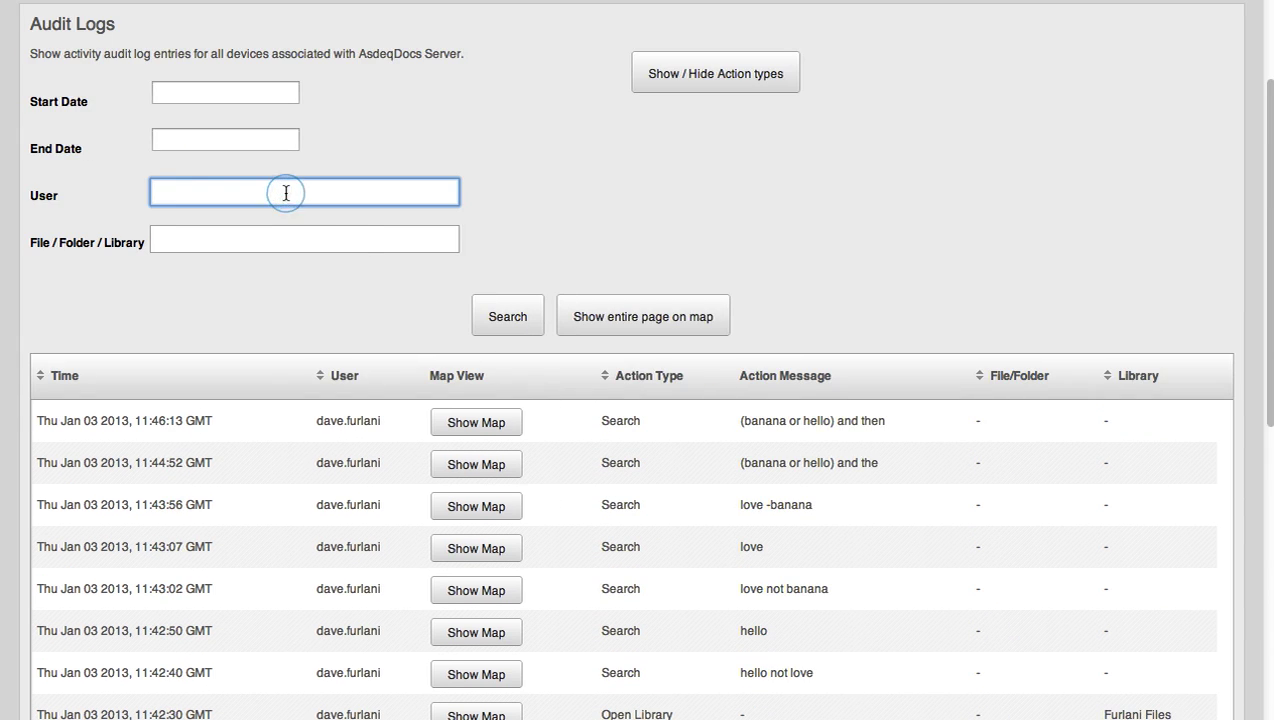
left_click(708, 84)
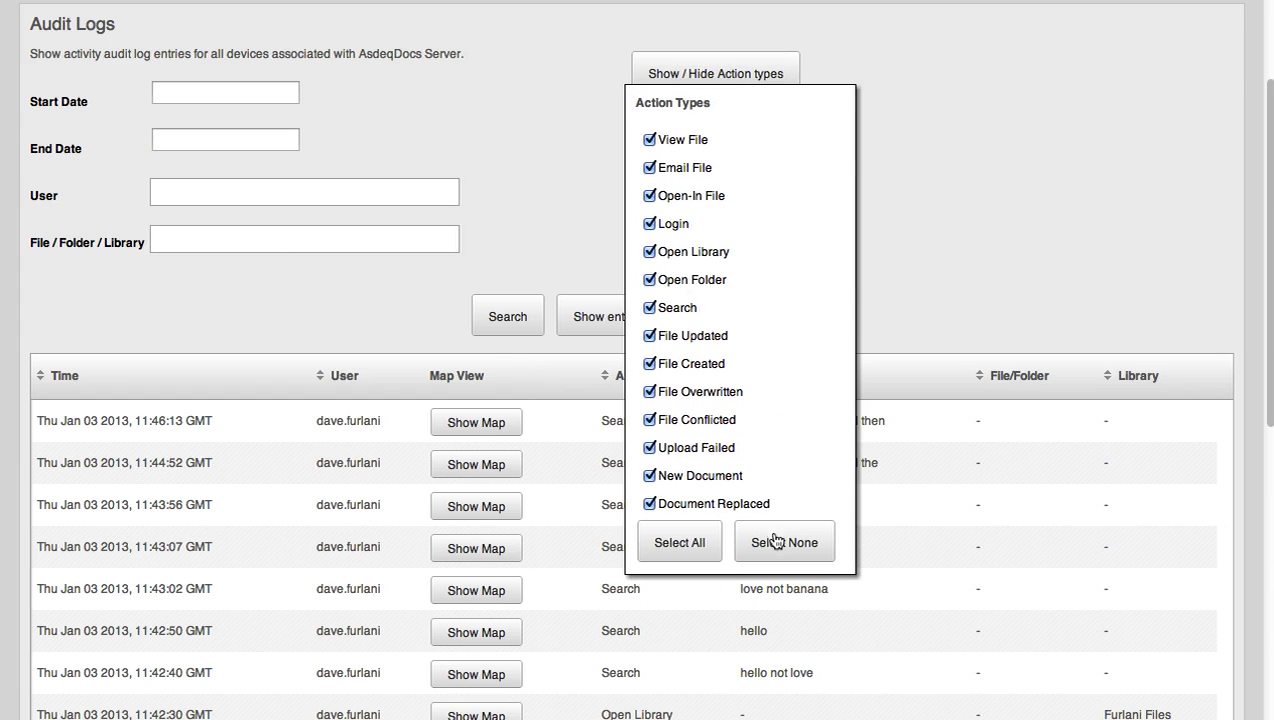
- Filter the audit log to show only Login actions
left_click(764, 537)
left_click(649, 225)
left_click(508, 316)
scroll(466, 316, "down", 7)
scroll(468, 428, "up", 8)
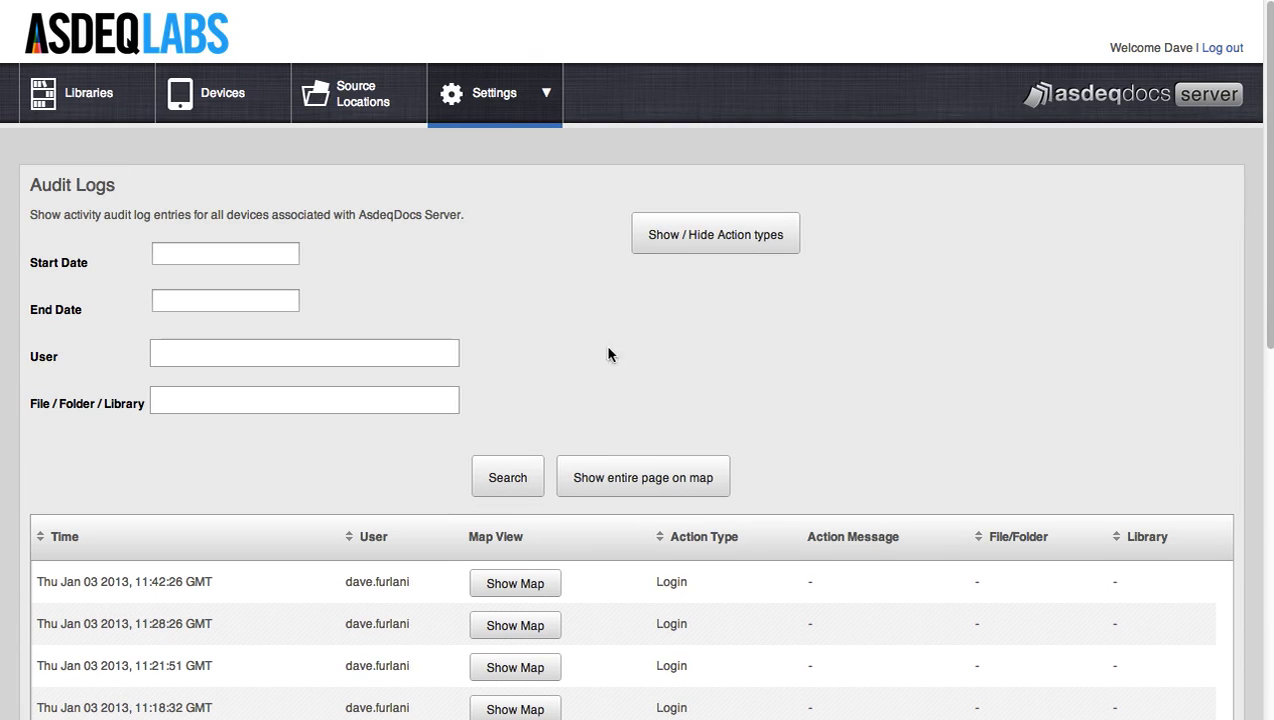
- Re-enable all action types and type a user's name into the User filter
left_click(659, 240)
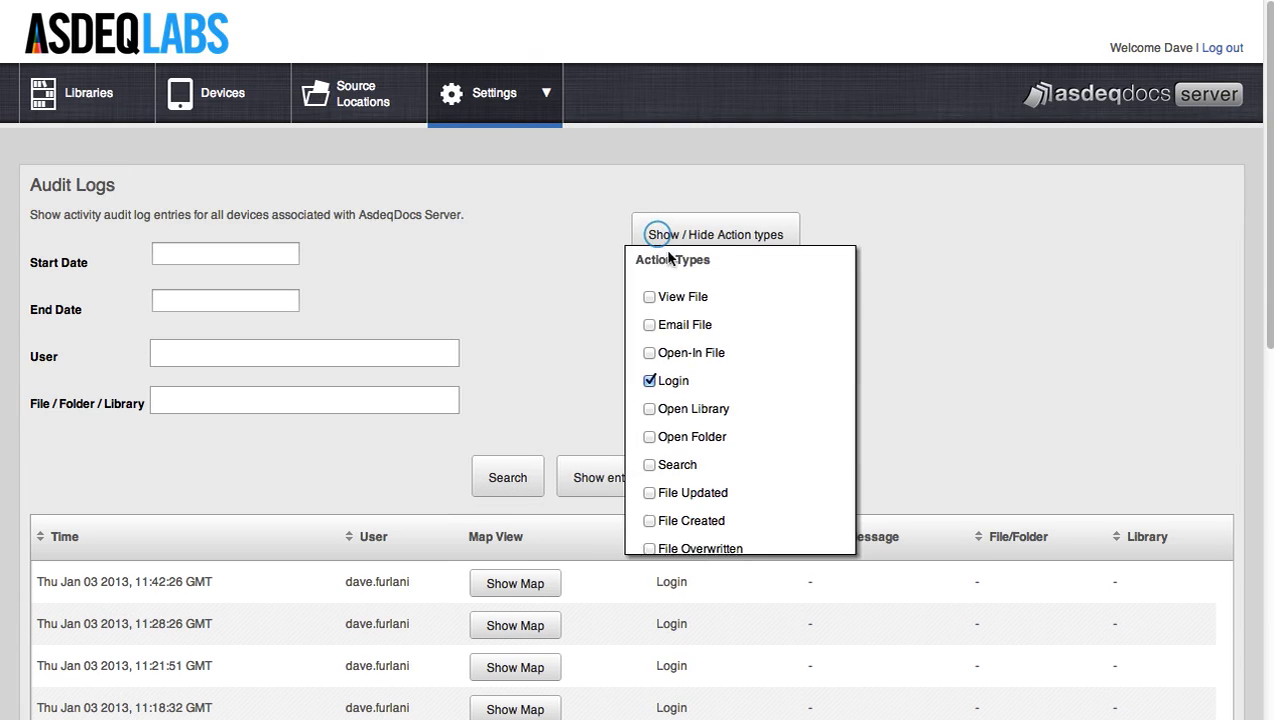
left_click(649, 384)
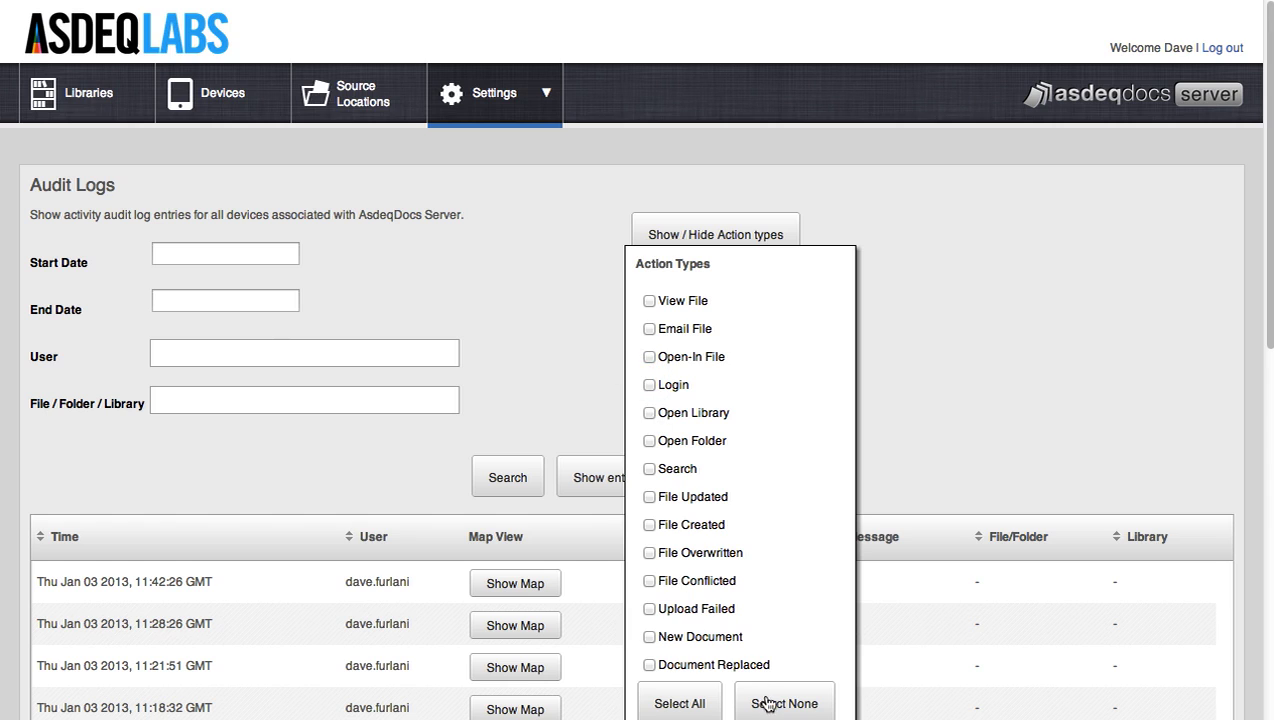
left_click(719, 699)
left_click(265, 351)
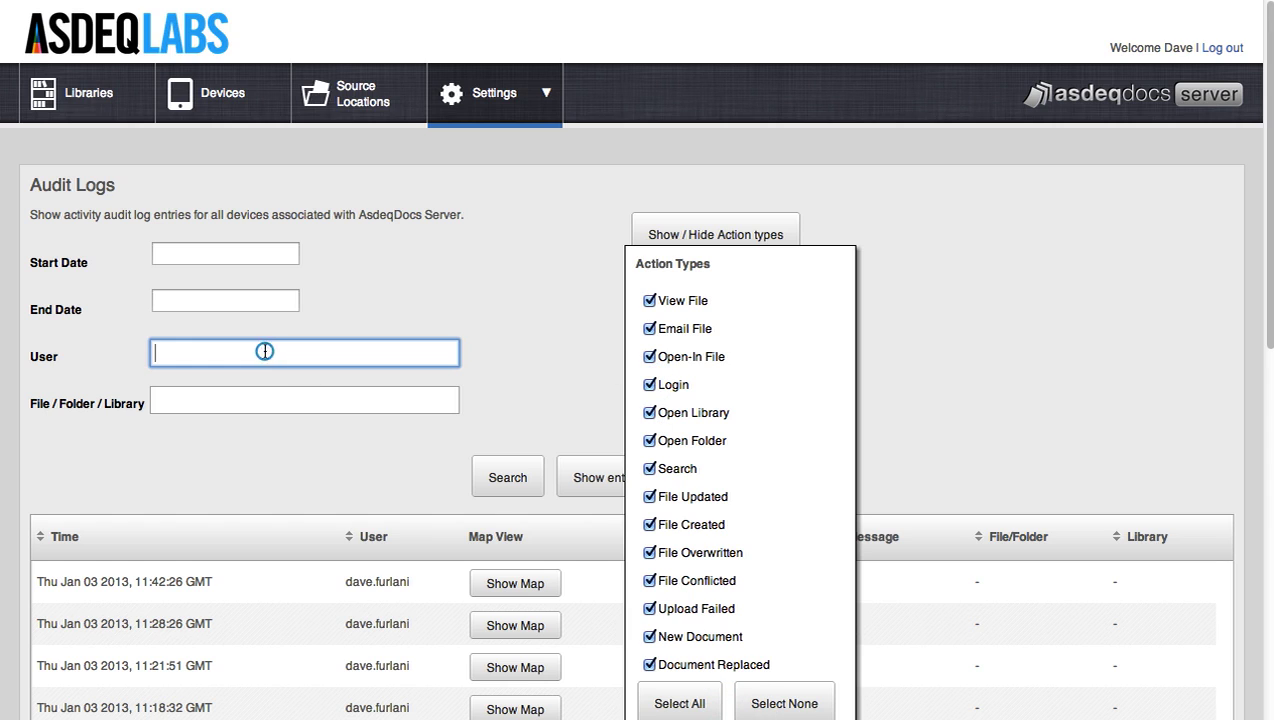
type("catherine")
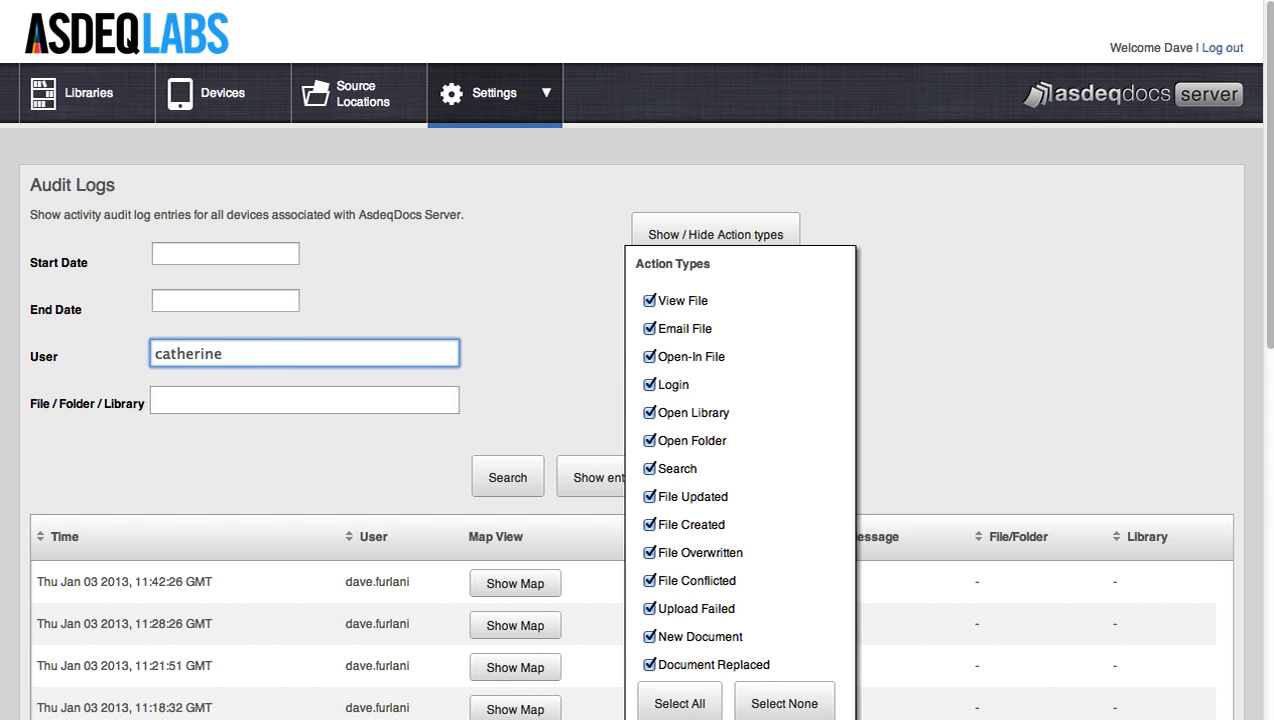
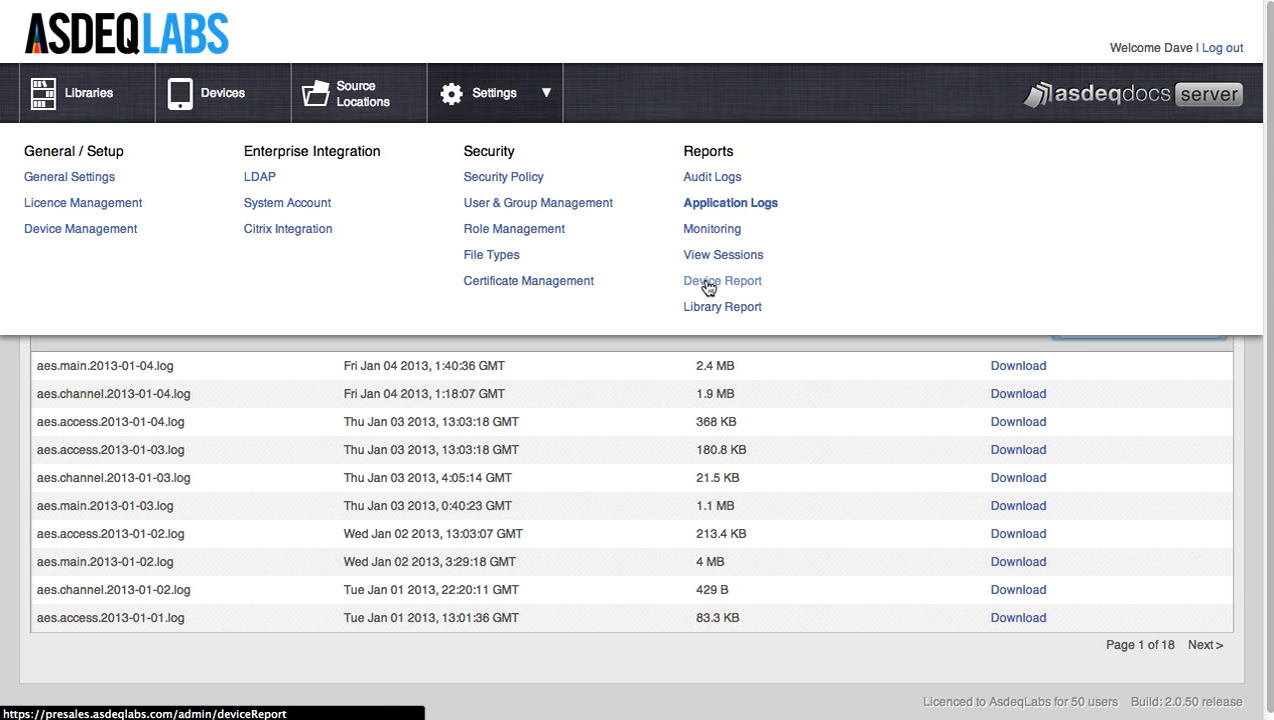
- Review the Library Report, then view the Device Report with its empty device-file table
left_click(714, 310)
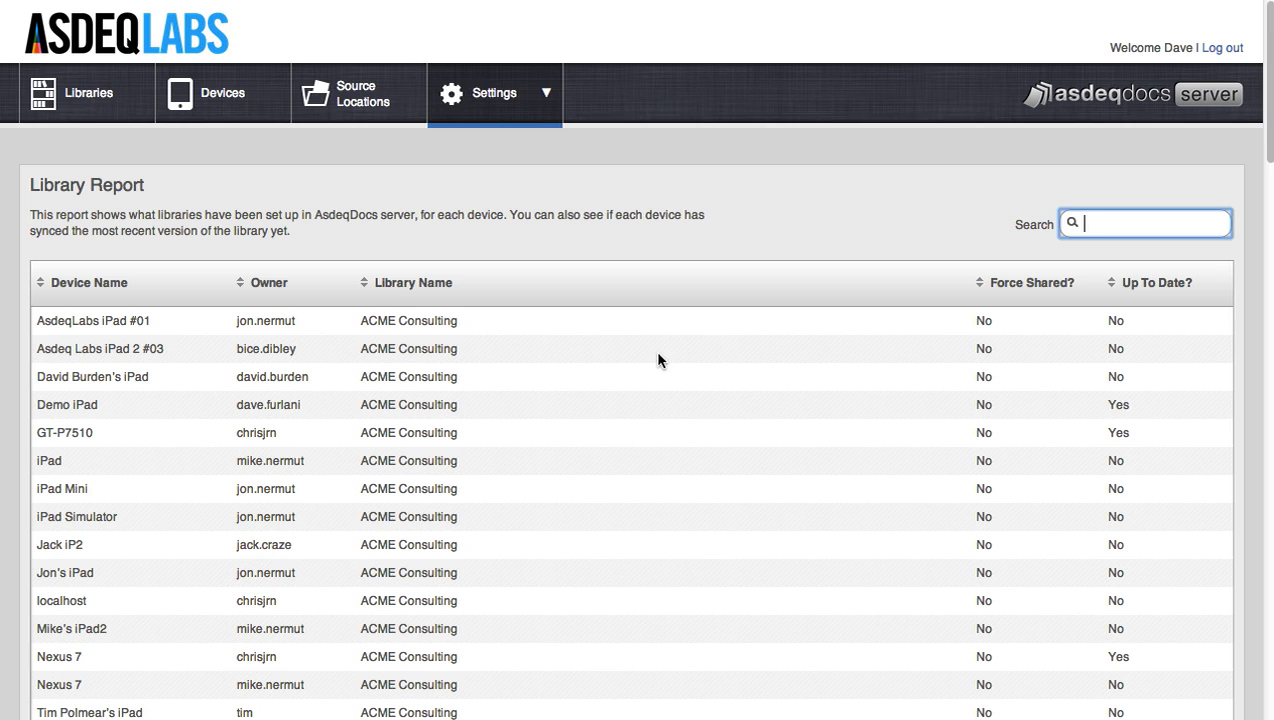
mouse_move(450, 122)
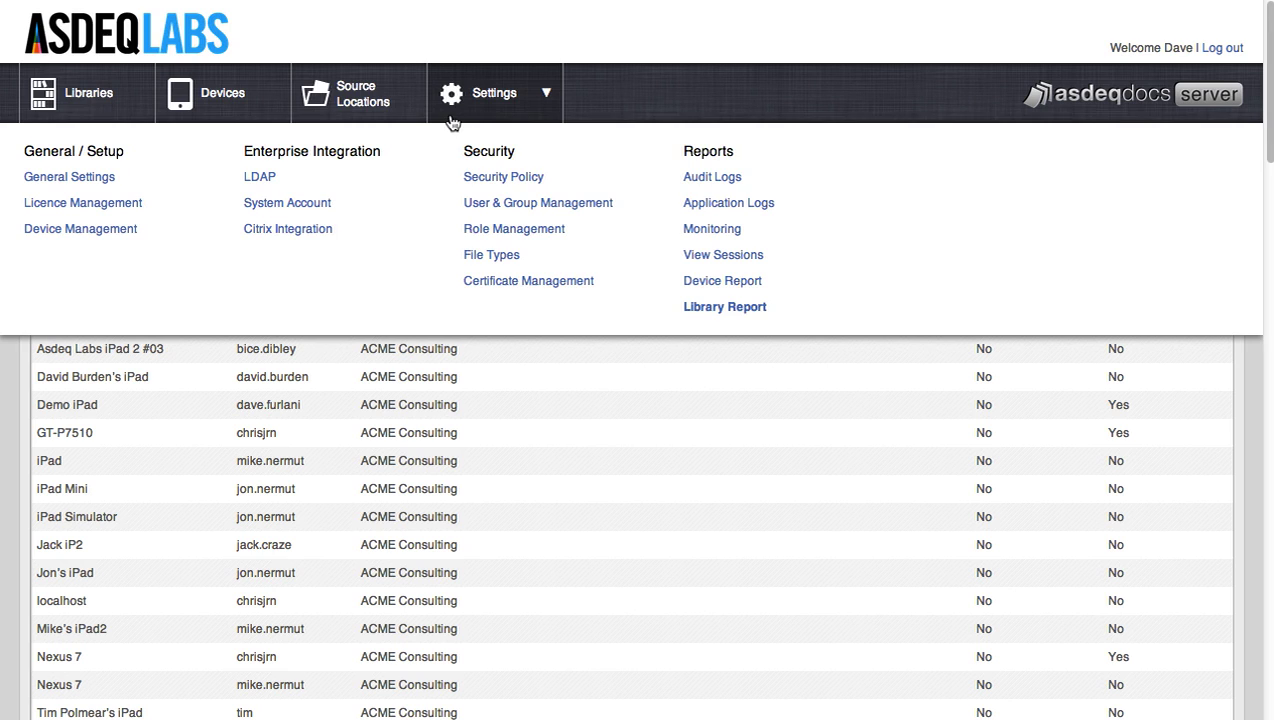
left_click(701, 284)
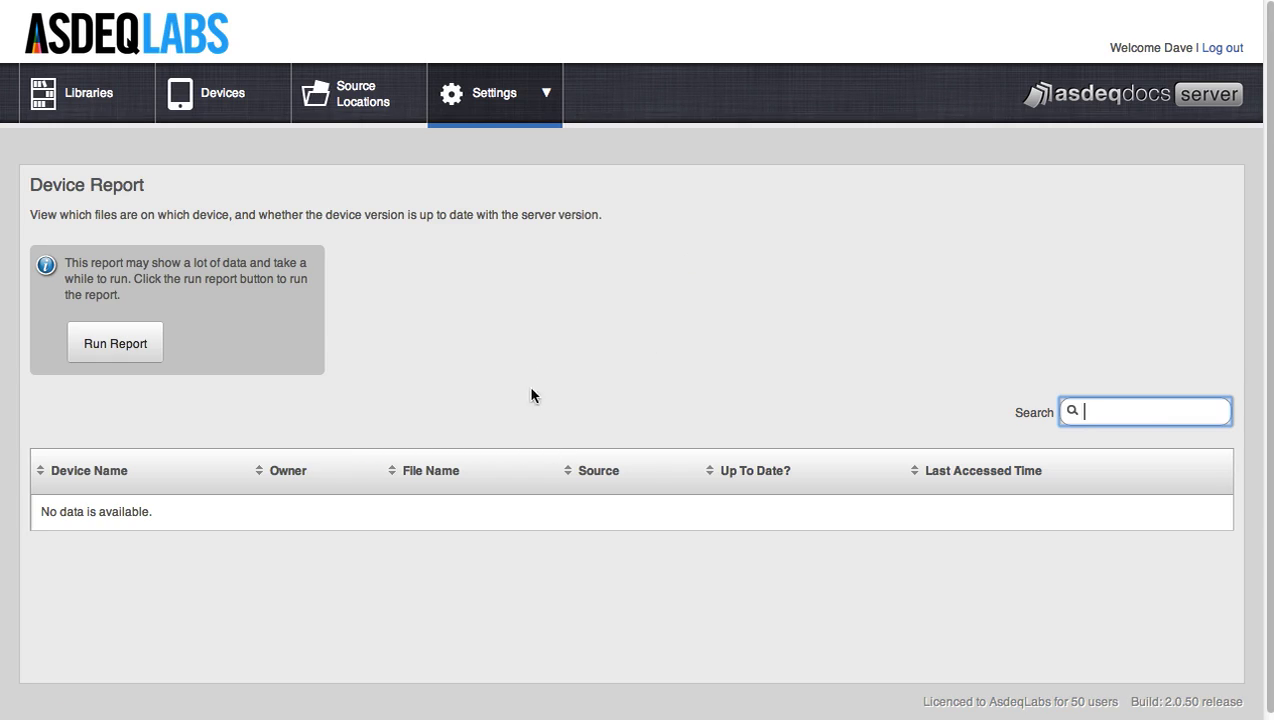
left_click(498, 118)
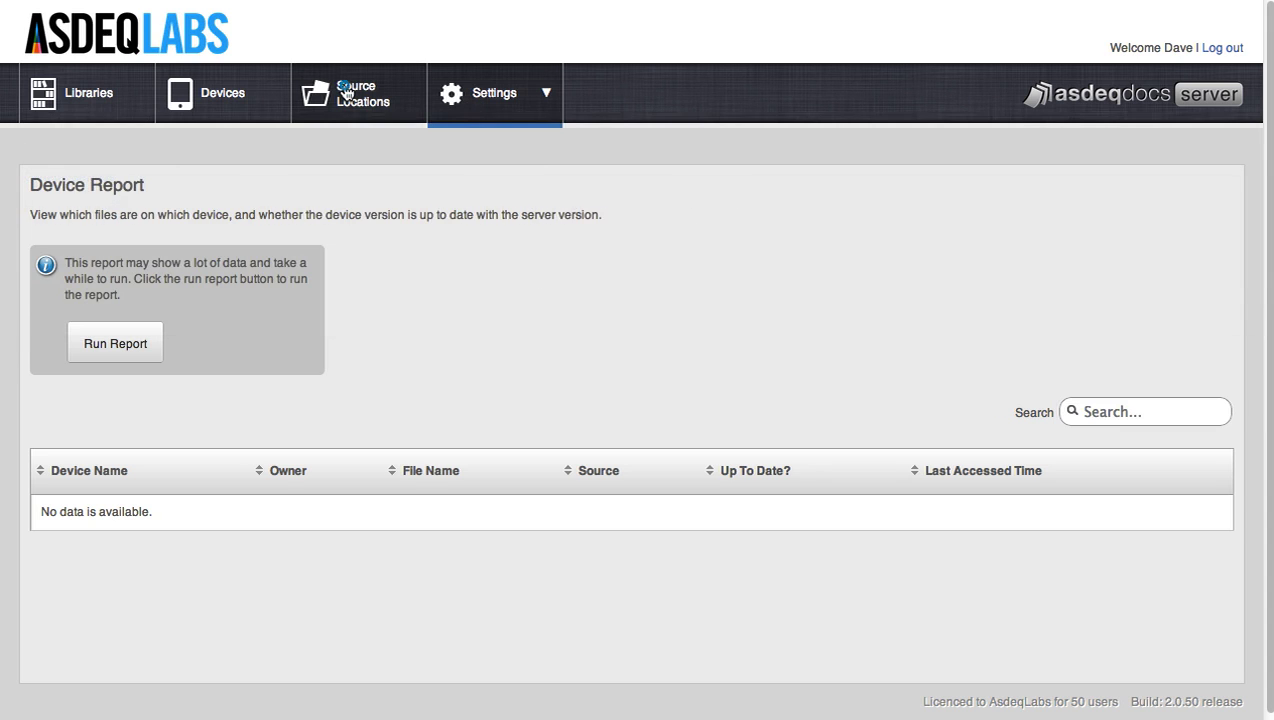
- Browse the Source Locations page's configured sources and available connection types
left_click(345, 93)
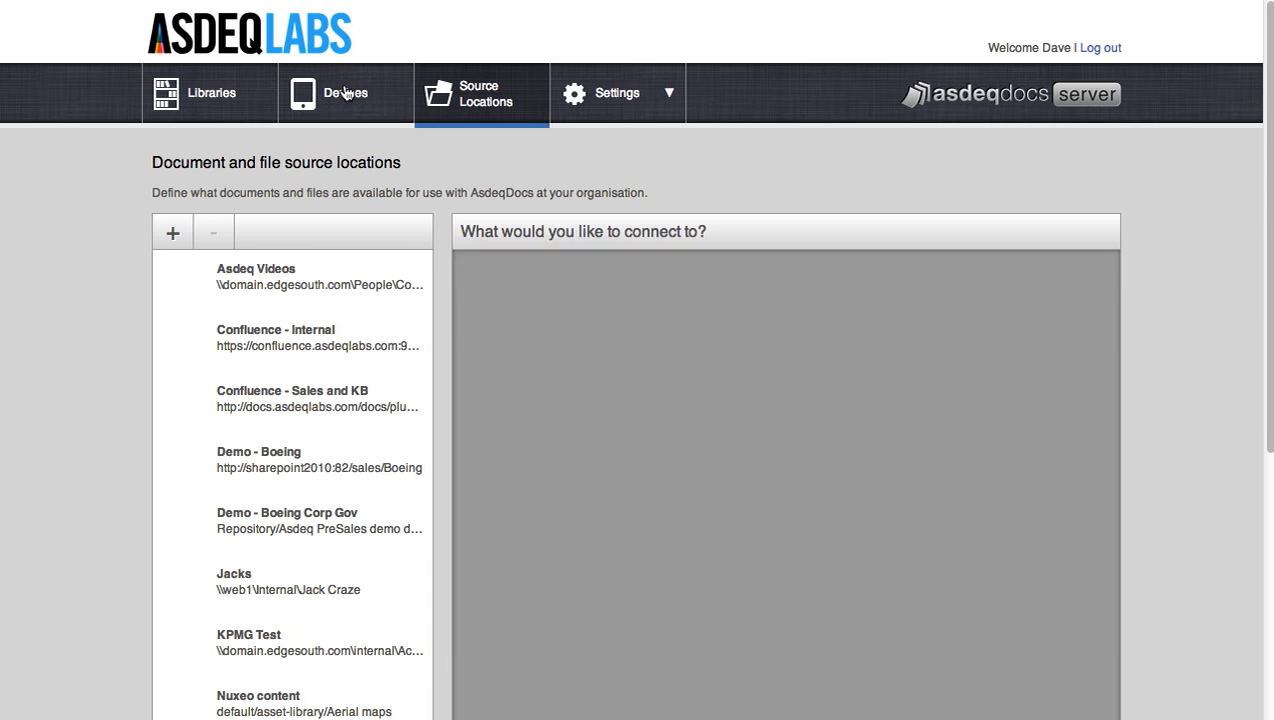
scroll(449, 228, "down", 3)
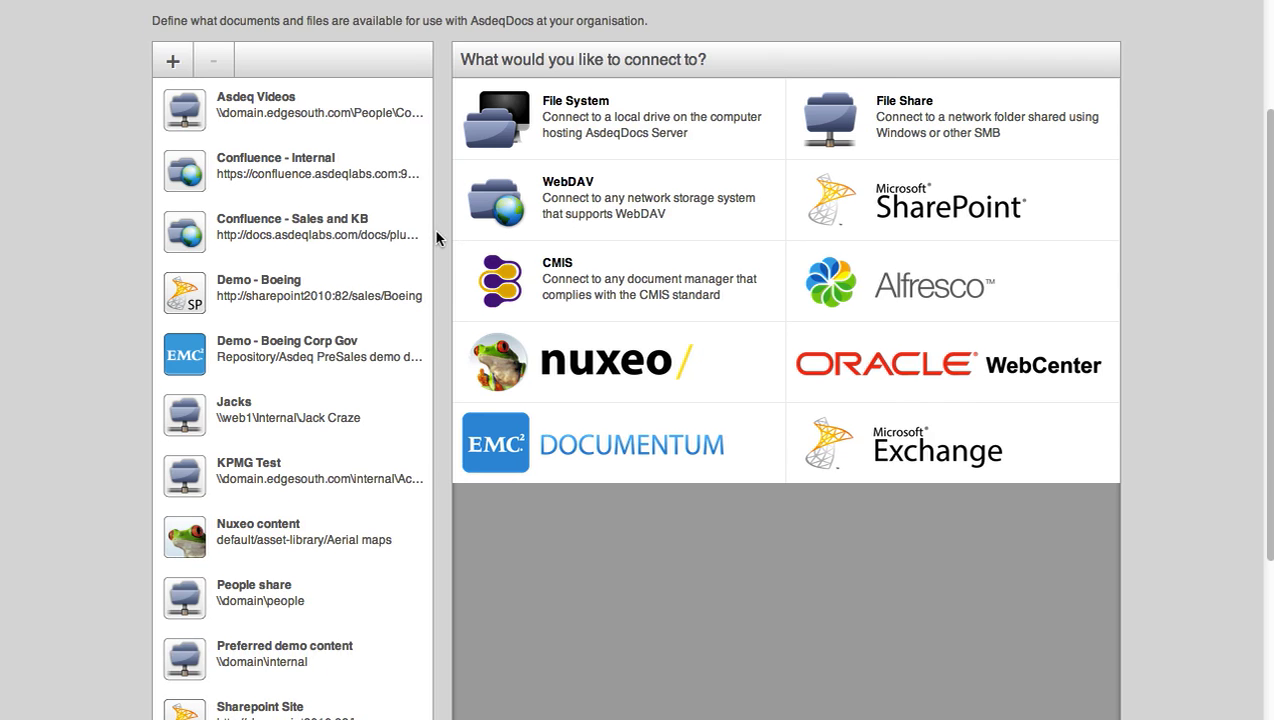
scroll(436, 237, "down", 1)
scroll(436, 237, "down", 2)
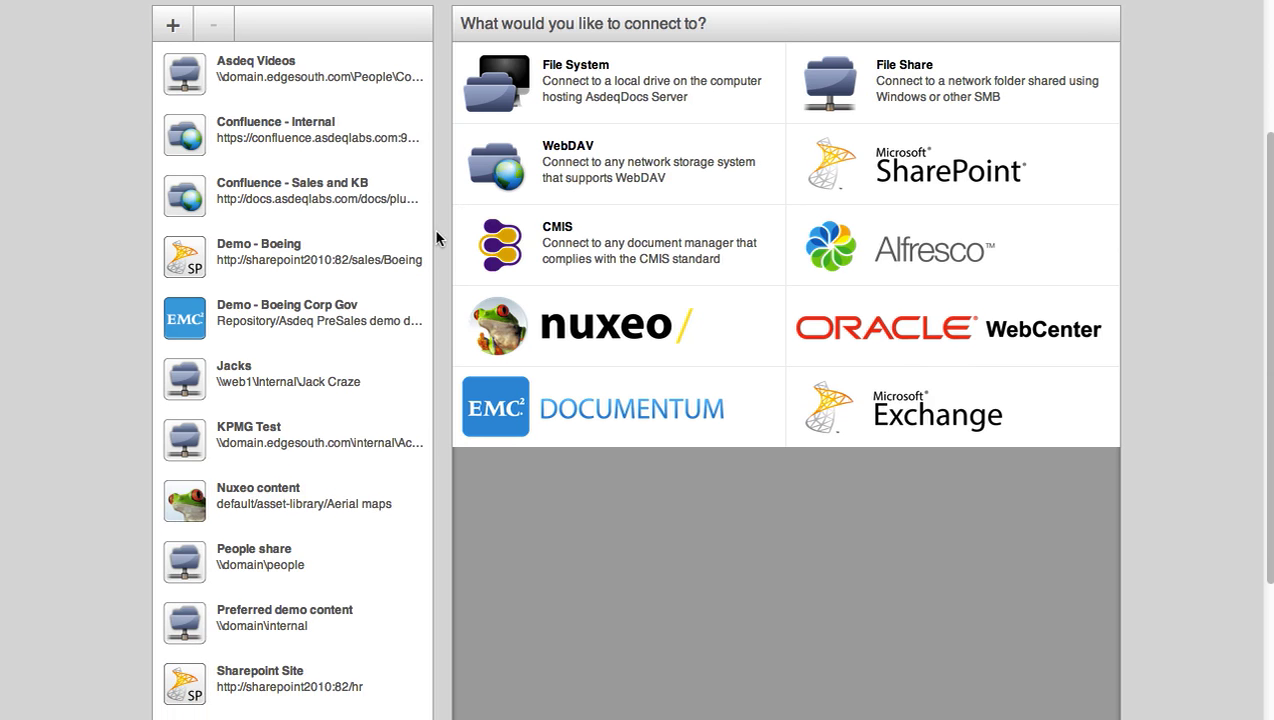
scroll(436, 237, "down", 1)
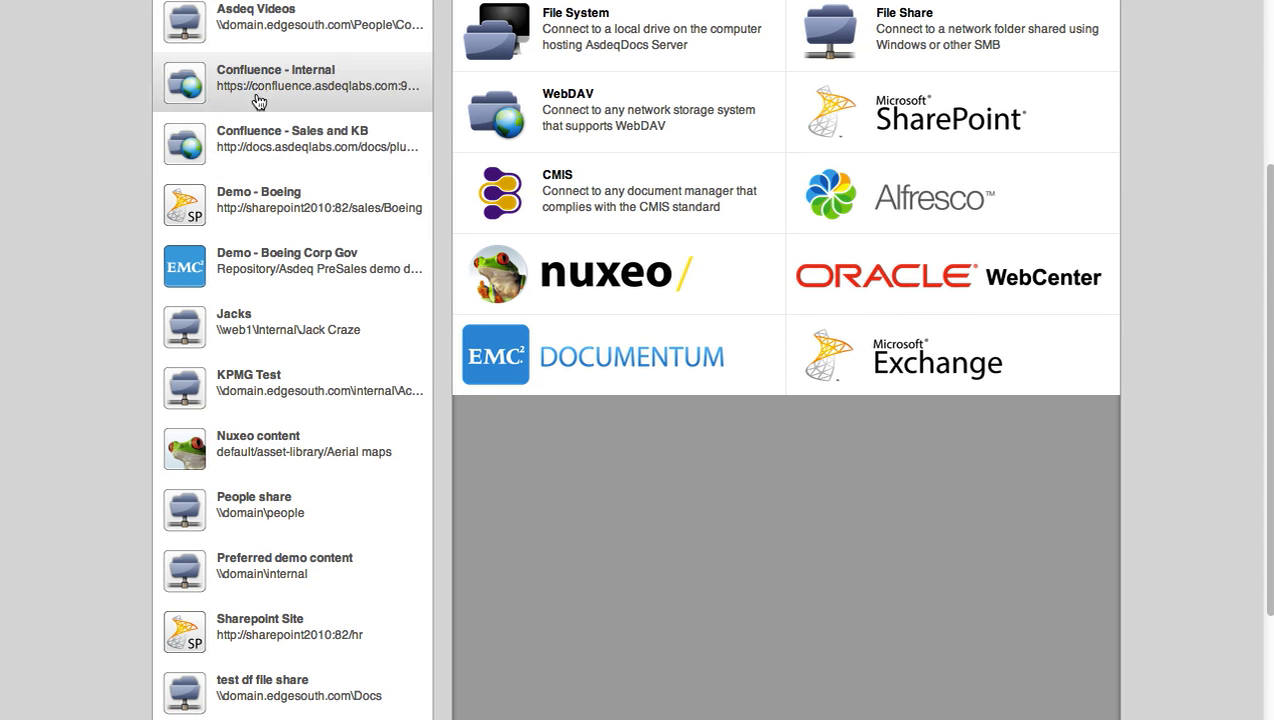
scroll(294, 328, "up", 1)
scroll(295, 329, "down", 1)
scroll(294, 328, "down", 2)
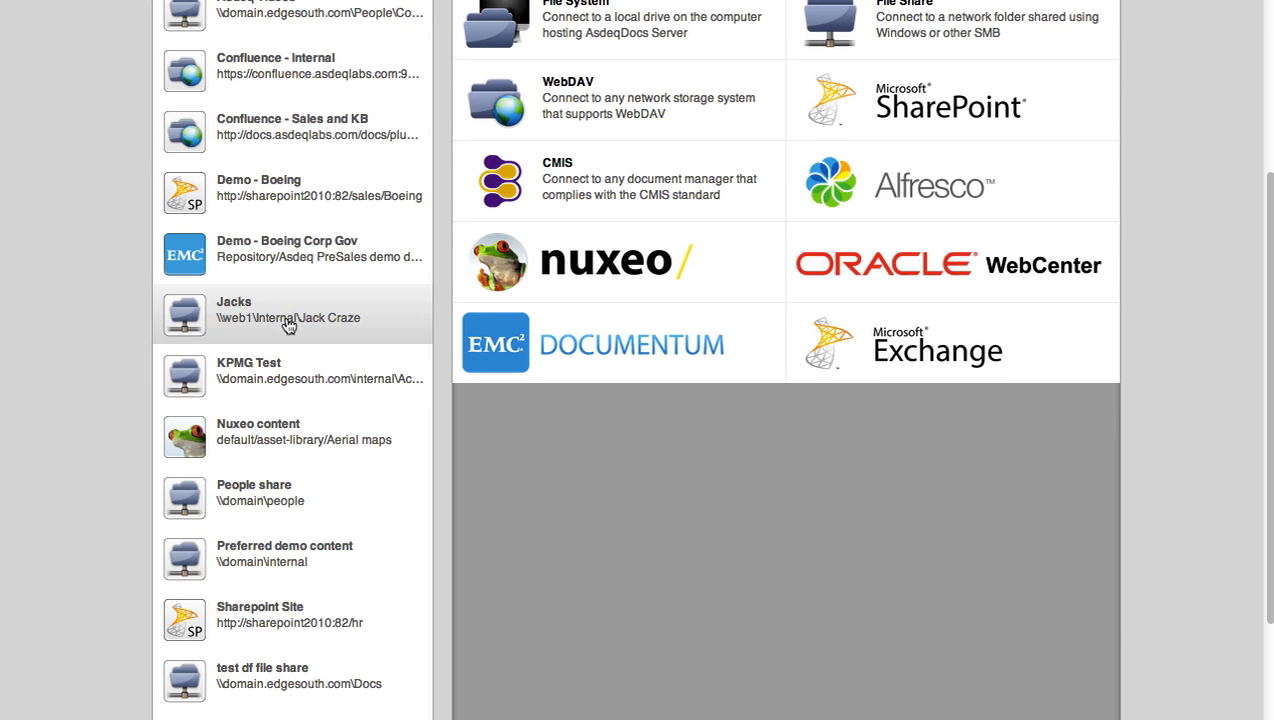
scroll(372, 152, "up", 5)
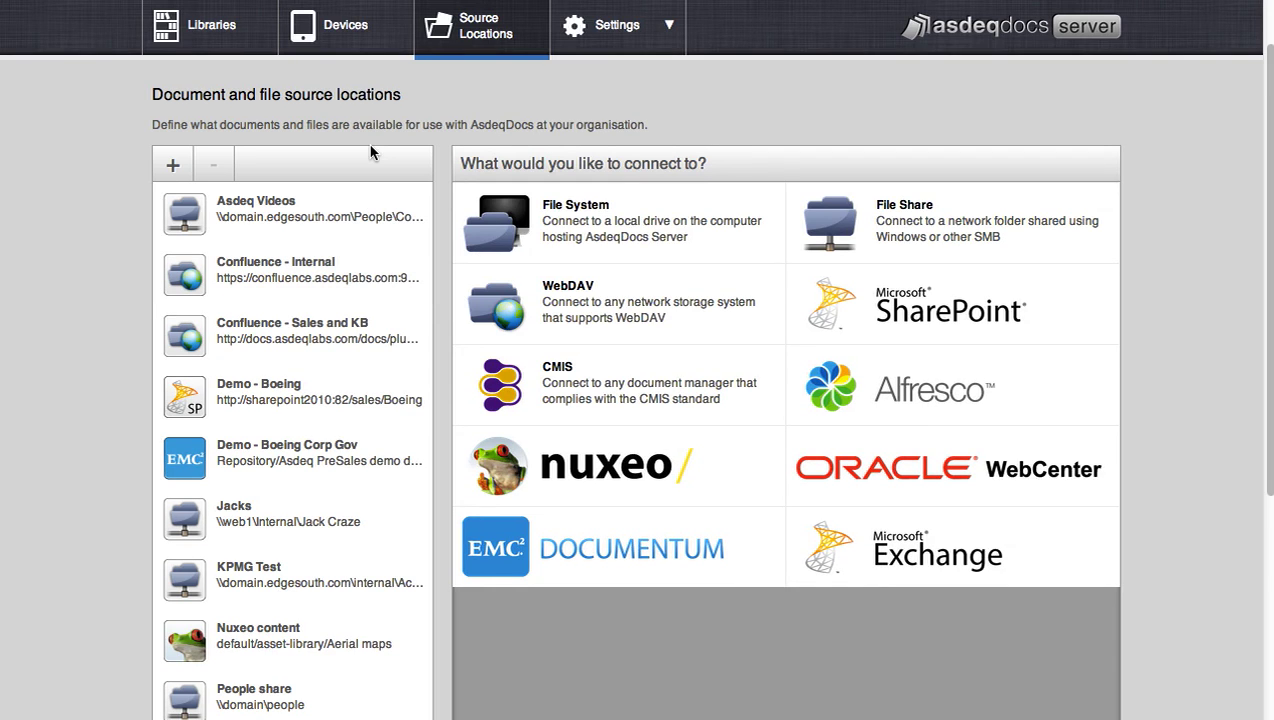
- Create a File Share source named 'test file share' located at \\domain.edgesouth.com\Docs
left_click(890, 234)
left_click(894, 230)
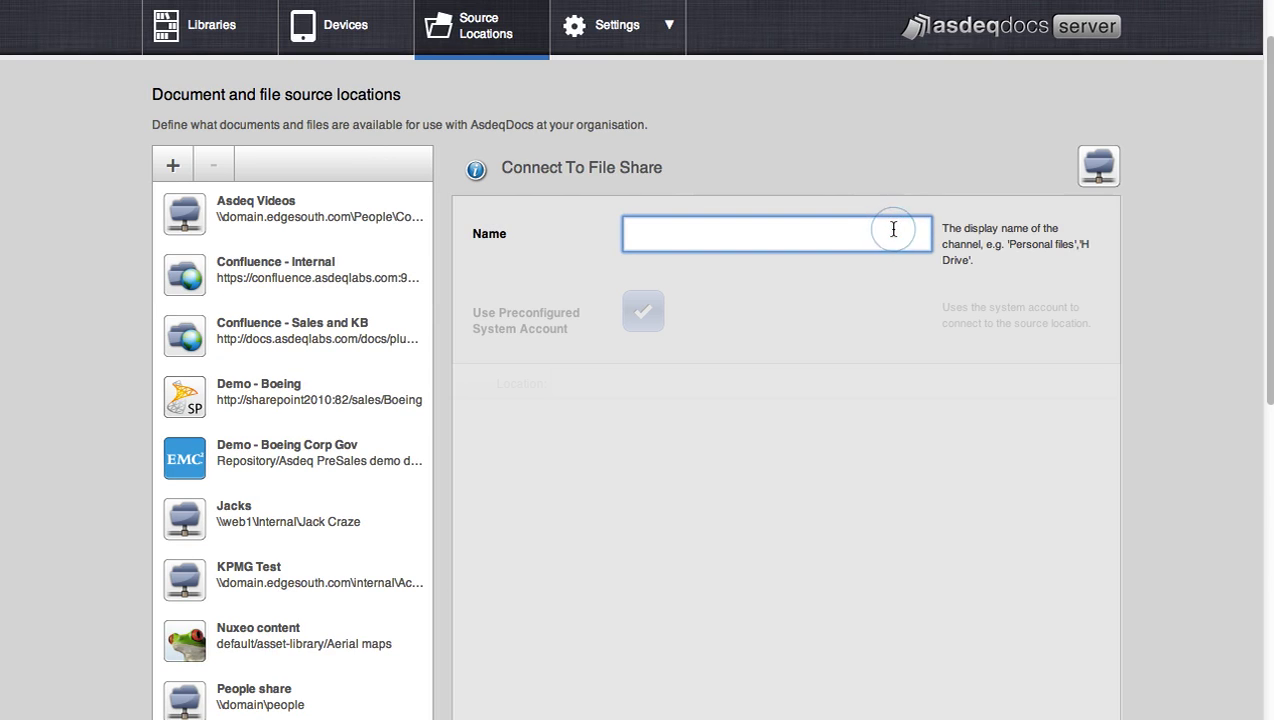
type("test file share")
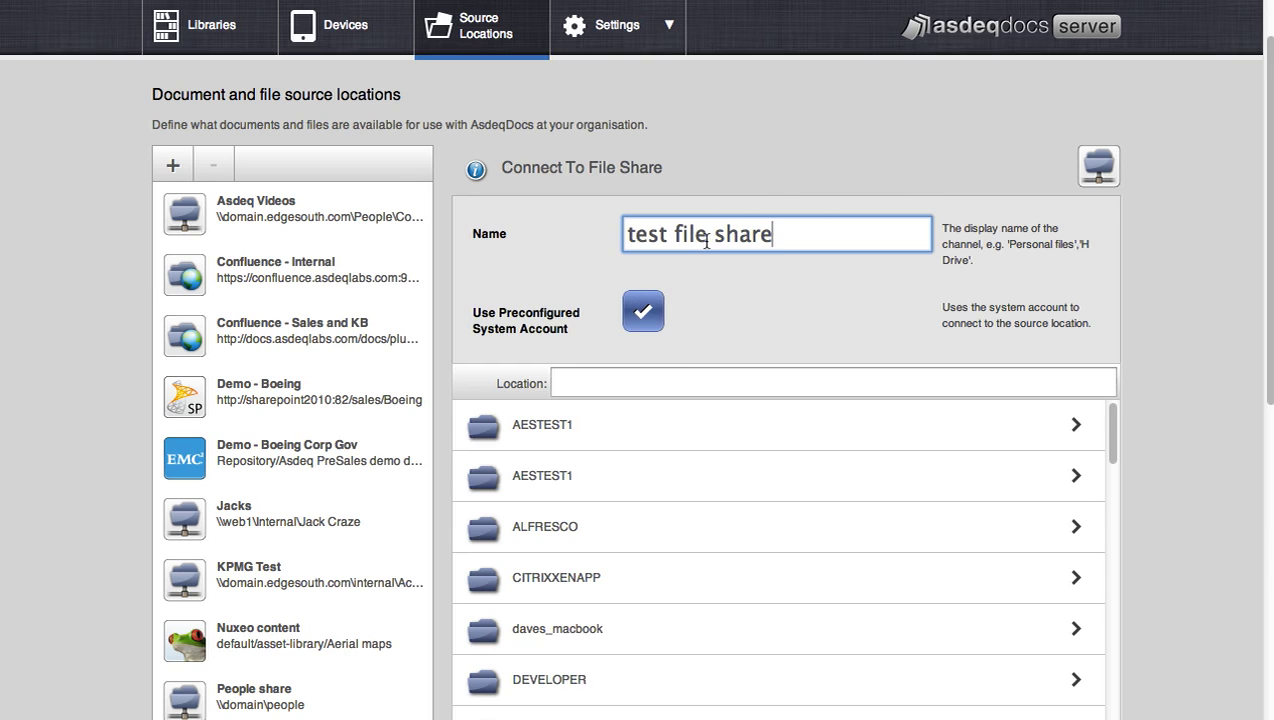
scroll(677, 358, "down", 4)
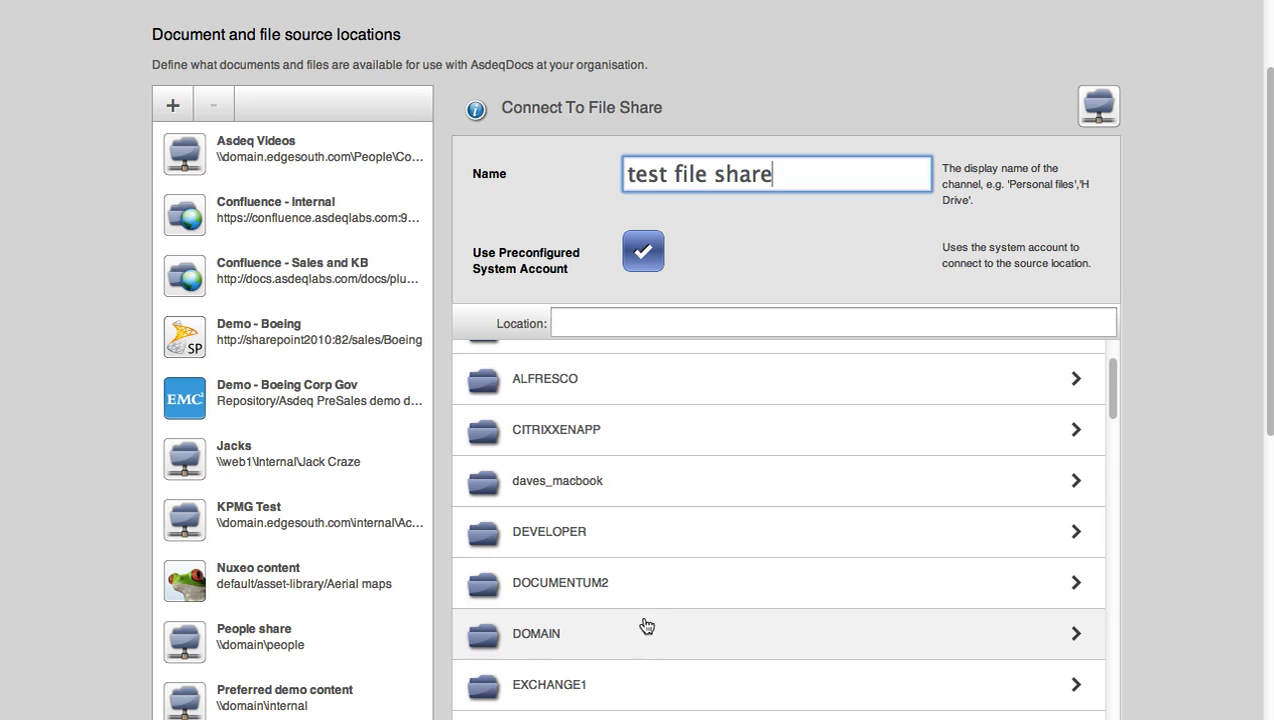
left_click(646, 626)
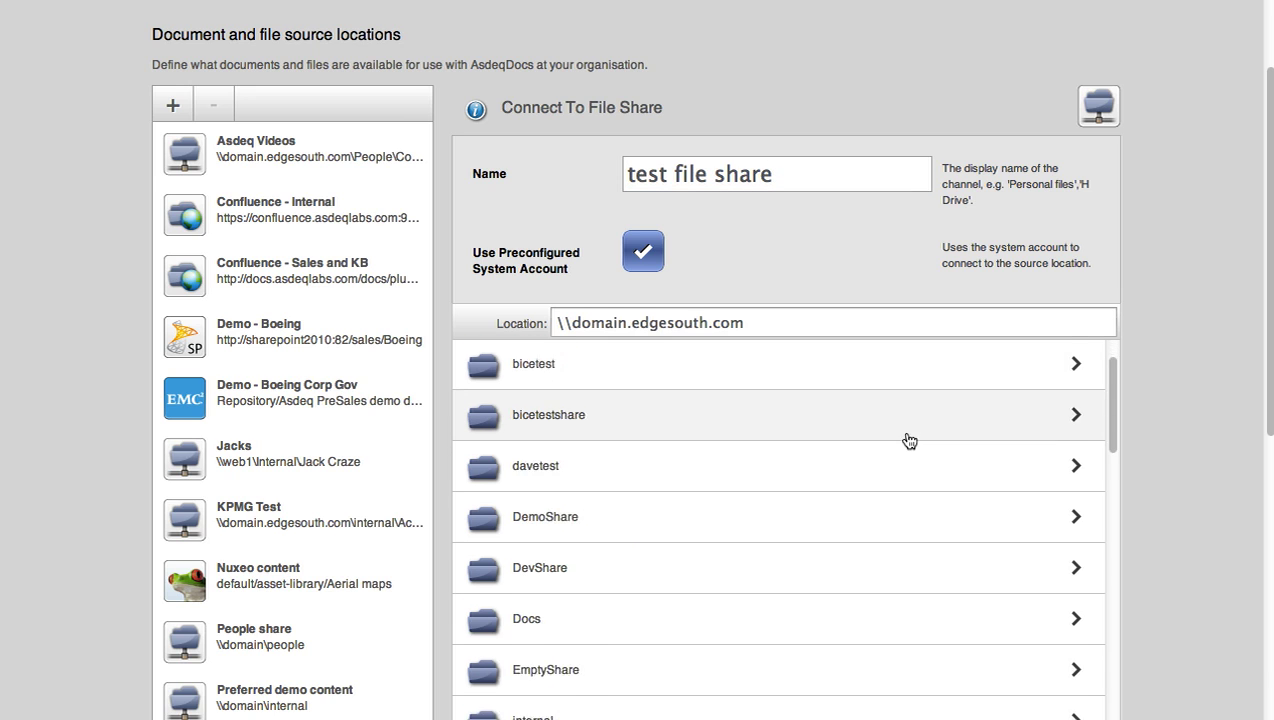
scroll(909, 441, "down", 1)
left_click(607, 587)
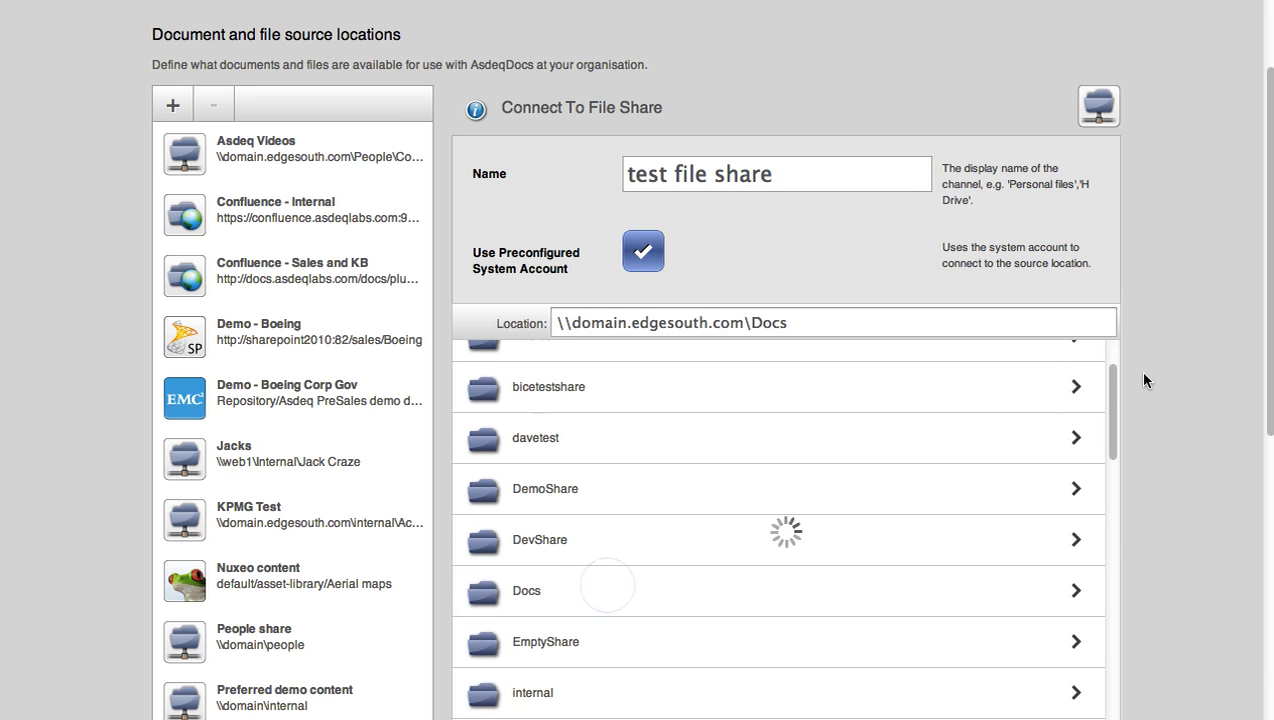
scroll(1143, 380, "down", 5)
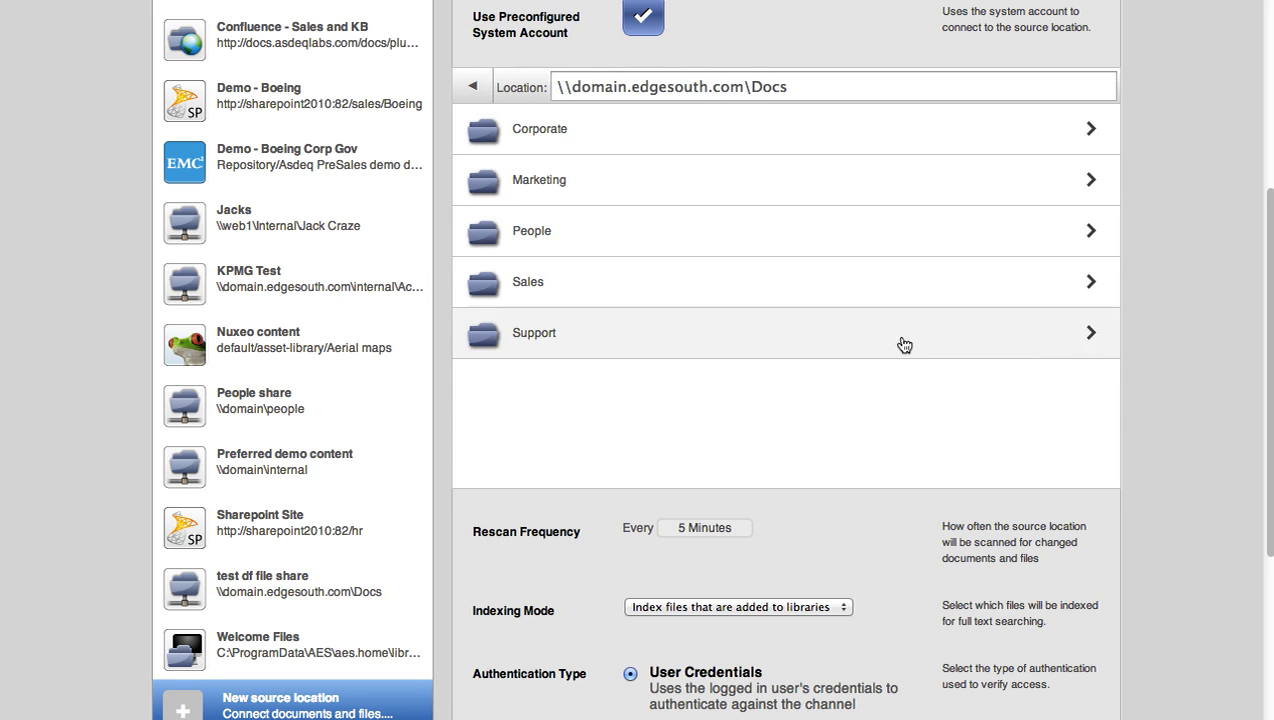
- Schedule the source to rescan every hour at 56 minutes past the hour
scroll(1168, 402, "down", 1)
scroll(1168, 402, "down", 2)
scroll(1169, 396, "down", 3)
left_click(705, 356)
left_click(714, 472)
left_click(776, 356)
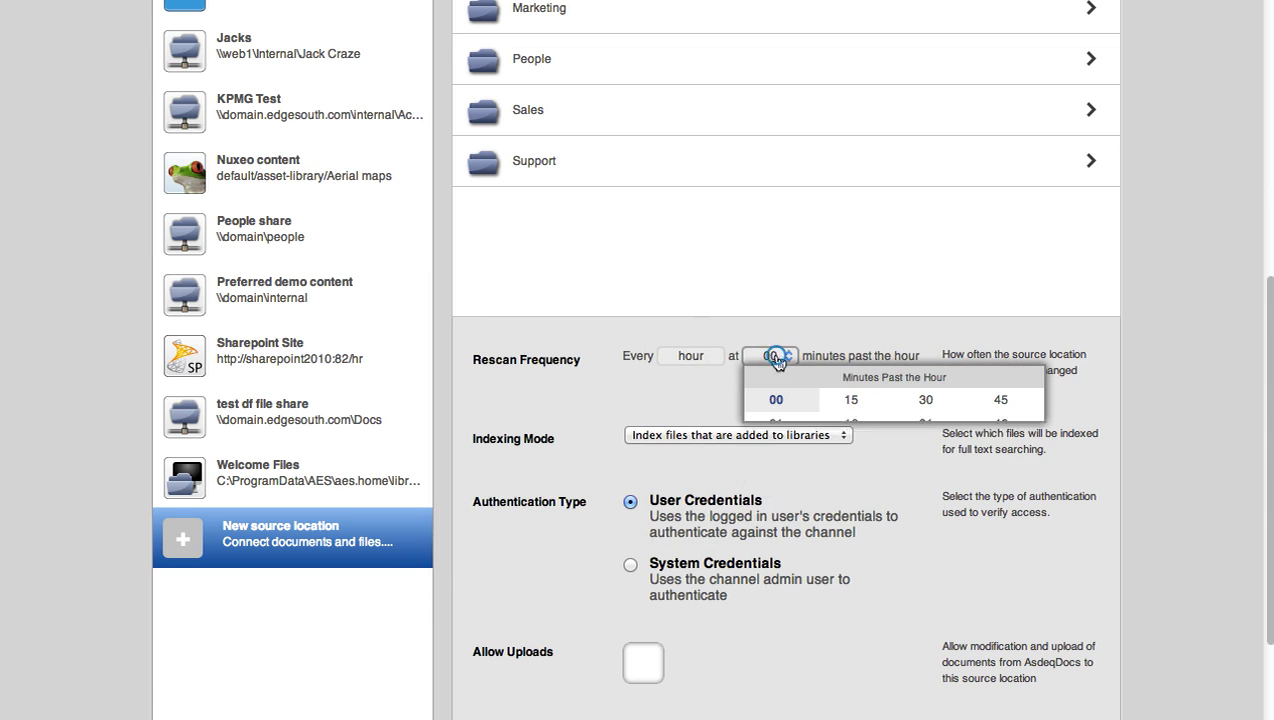
left_click(1019, 672)
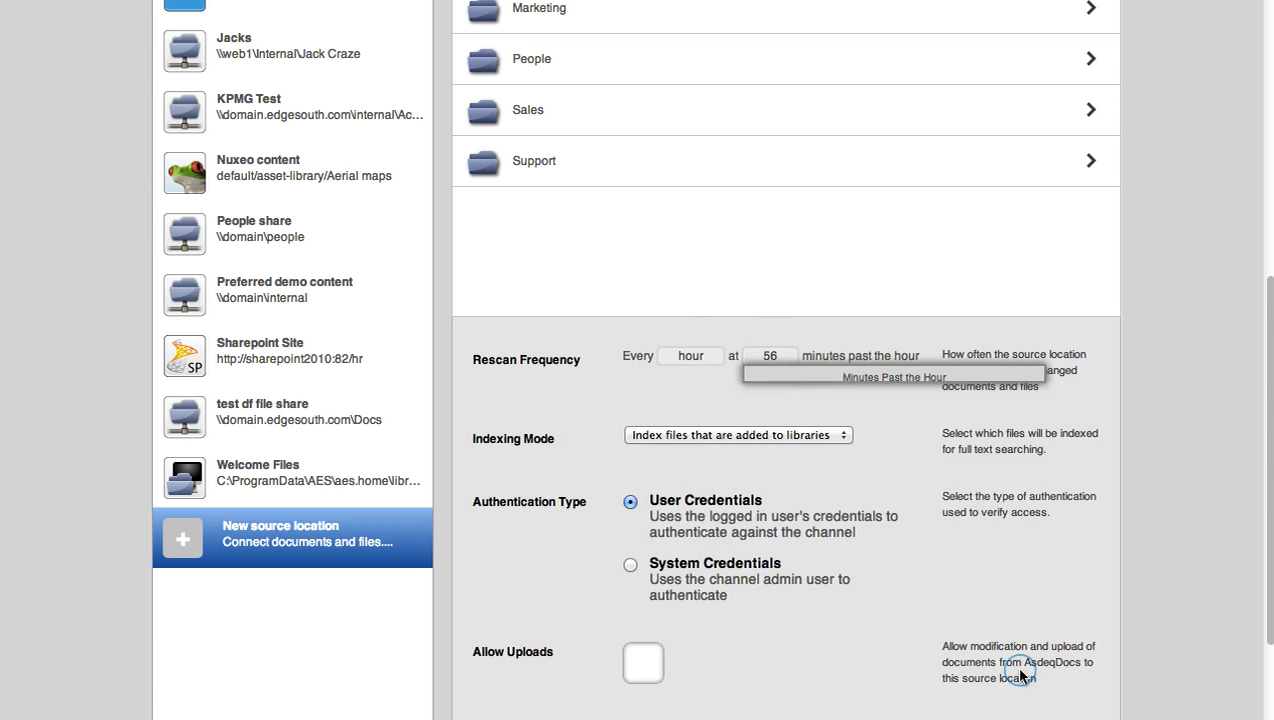
- Set Indexing Mode to 'Index files that are added to libraries'
scroll(924, 444, "up", 6)
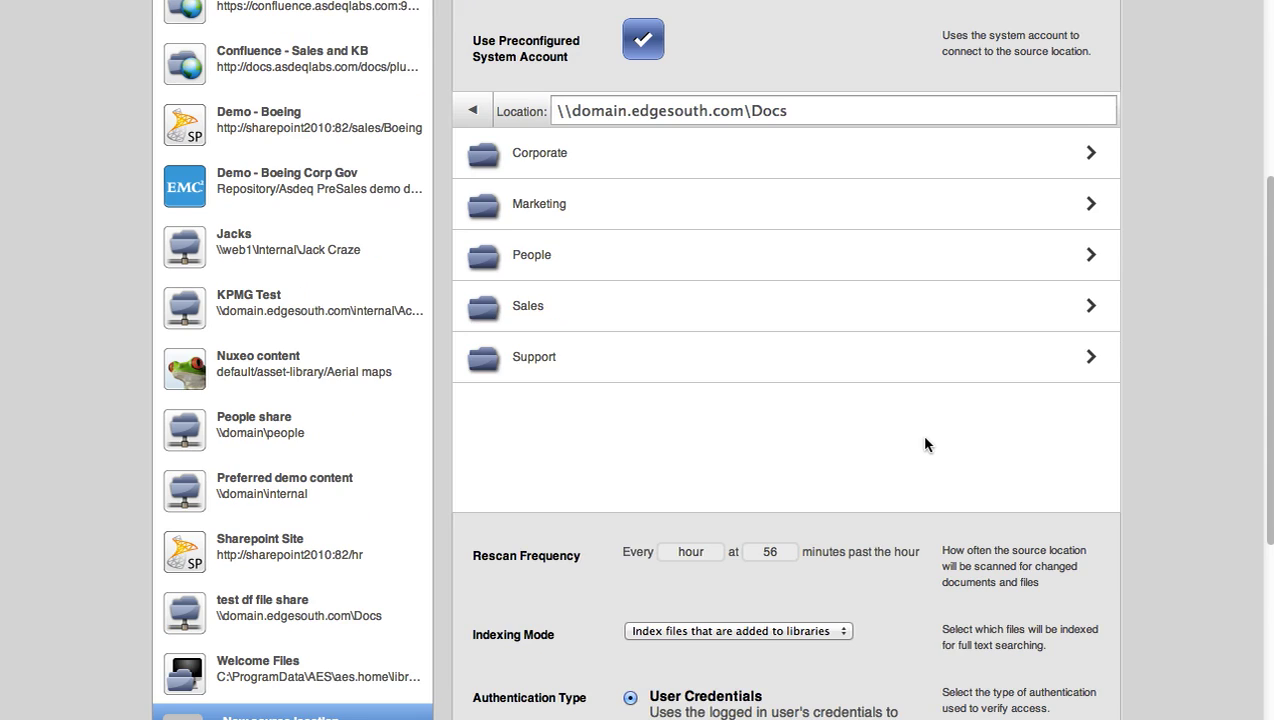
scroll(771, 107, "up", 3)
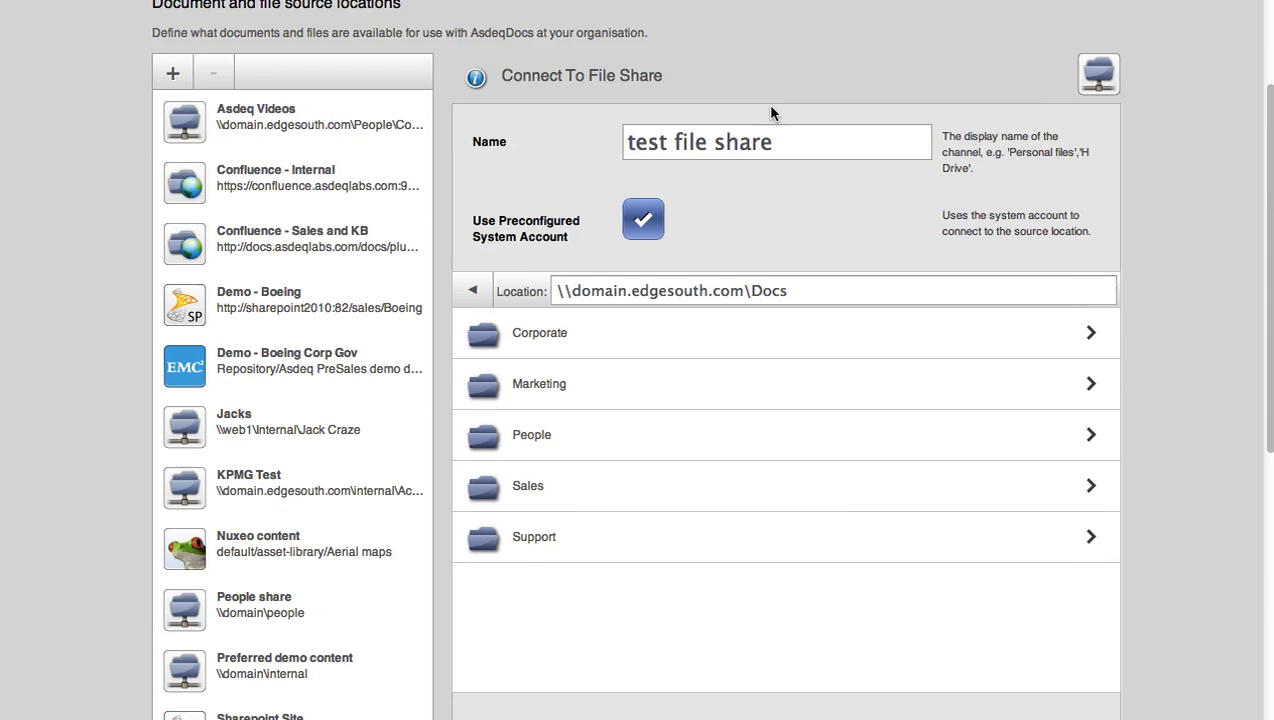
scroll(771, 107, "down", 3)
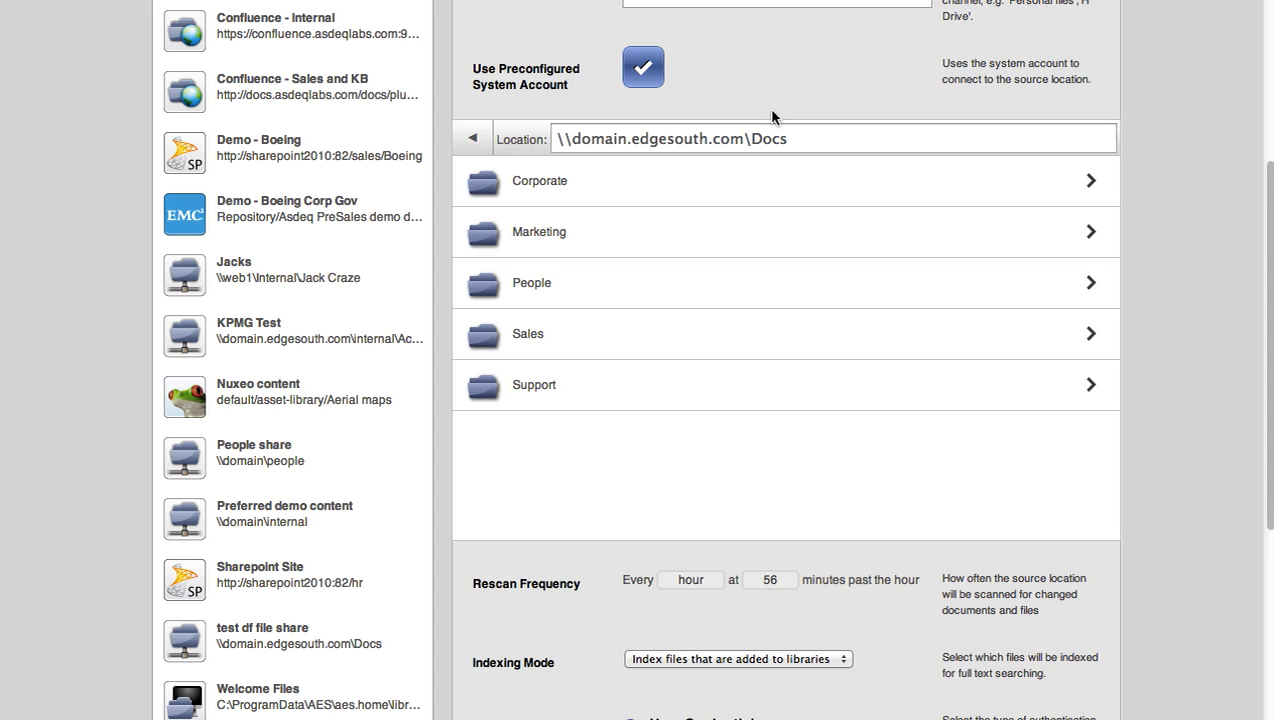
scroll(771, 117, "down", 5)
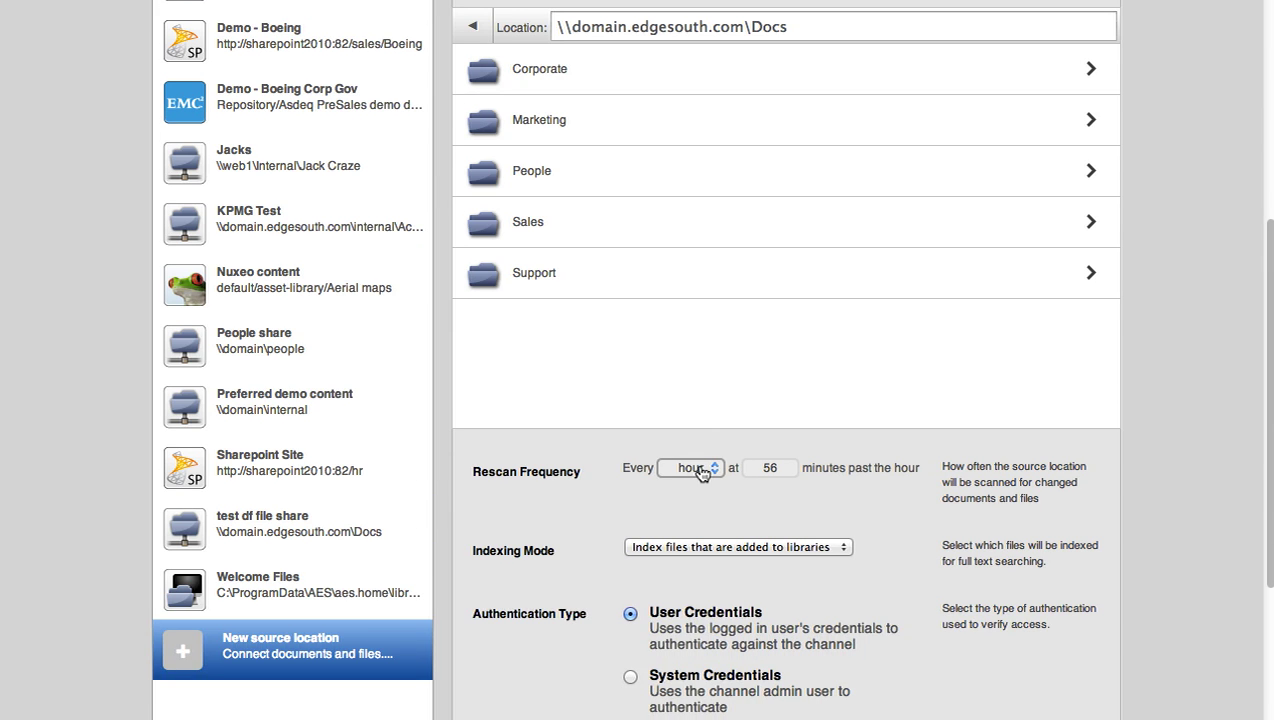
scroll(702, 473, "down", 5)
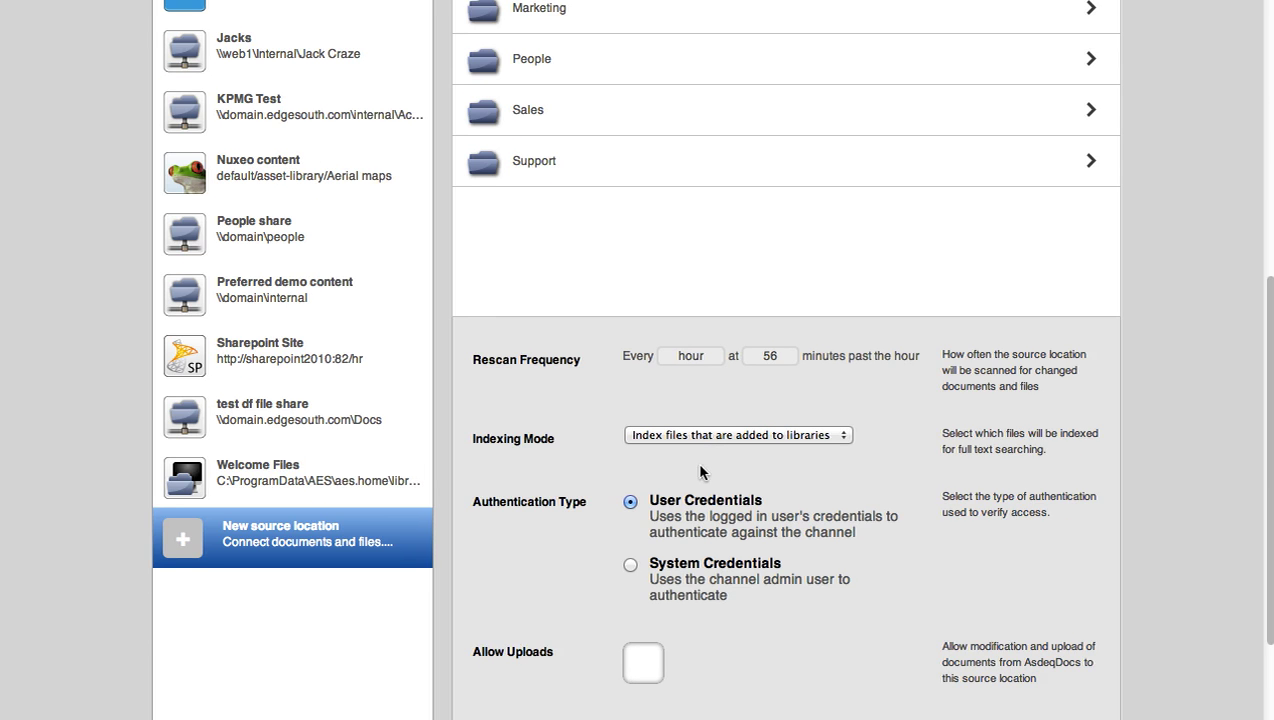
left_click(700, 436)
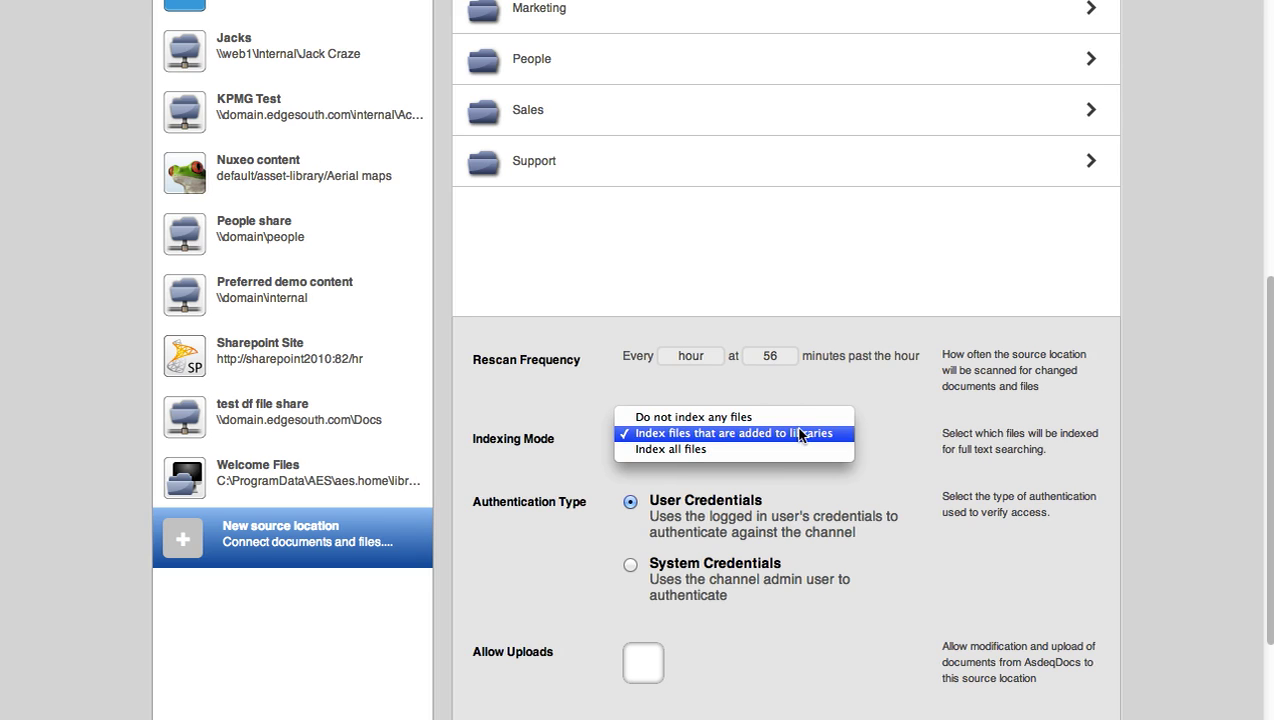
left_click(919, 431)
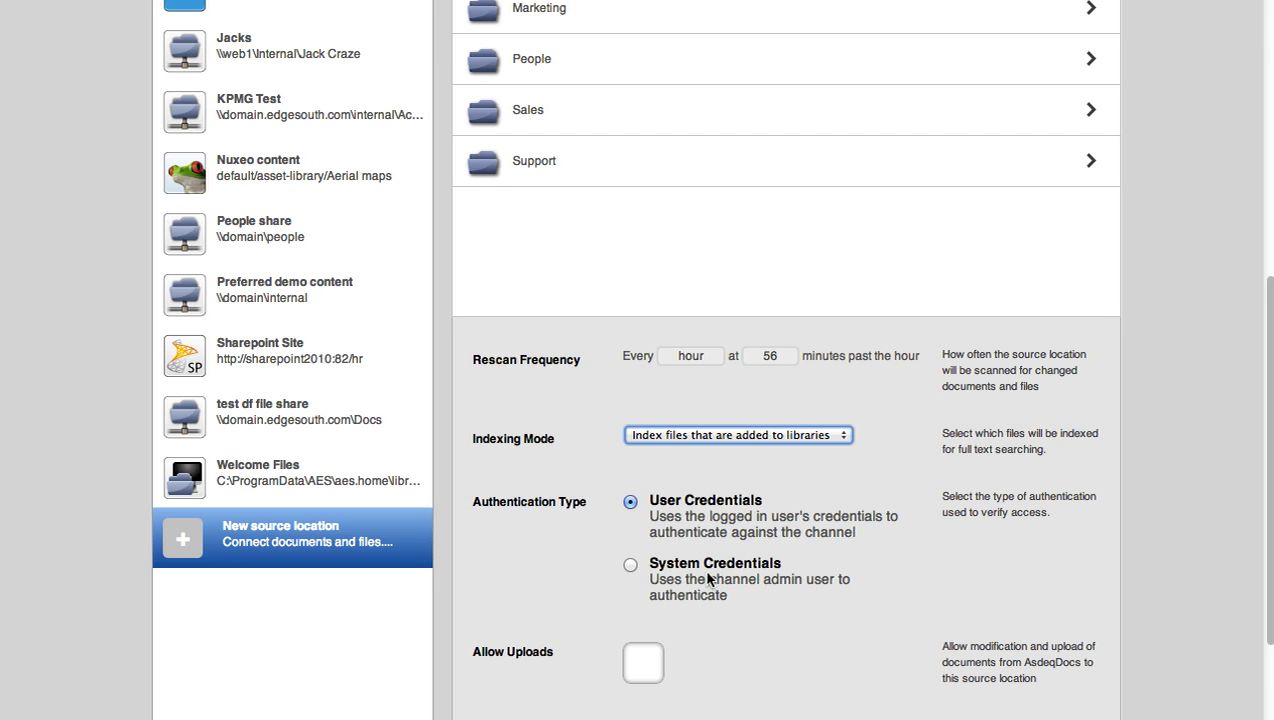
scroll(652, 445, "up", 5)
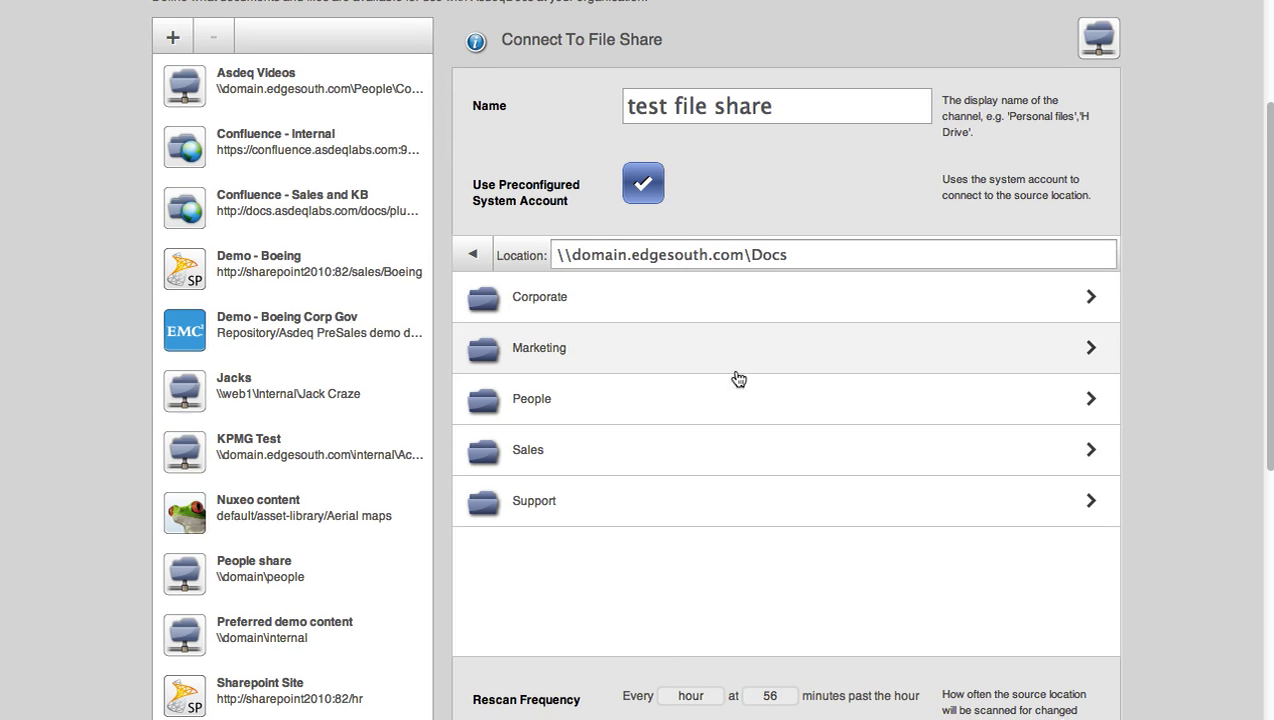
- Tick Allow Uploads for the 'test file share' source
scroll(738, 372, "down", 5)
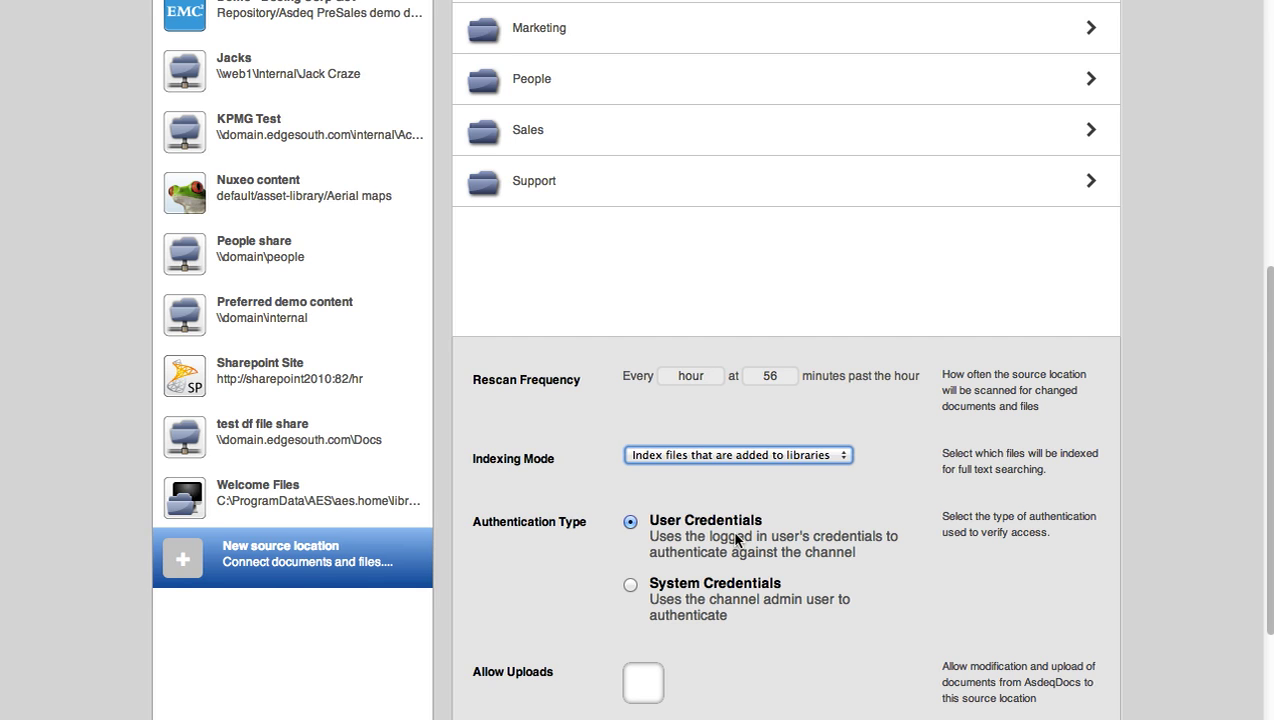
scroll(732, 531, "down", 3)
left_click(645, 518)
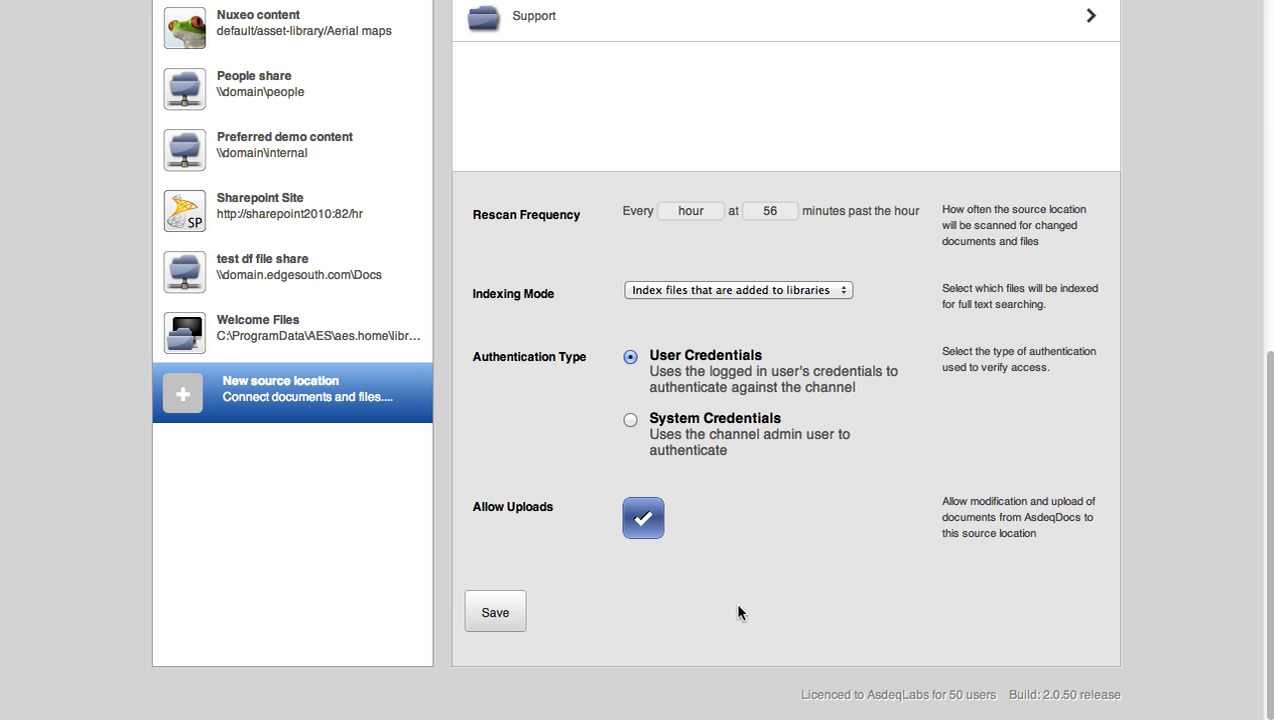
- Save the 'test file share' source and return to the connection choices panel
left_click(496, 612)
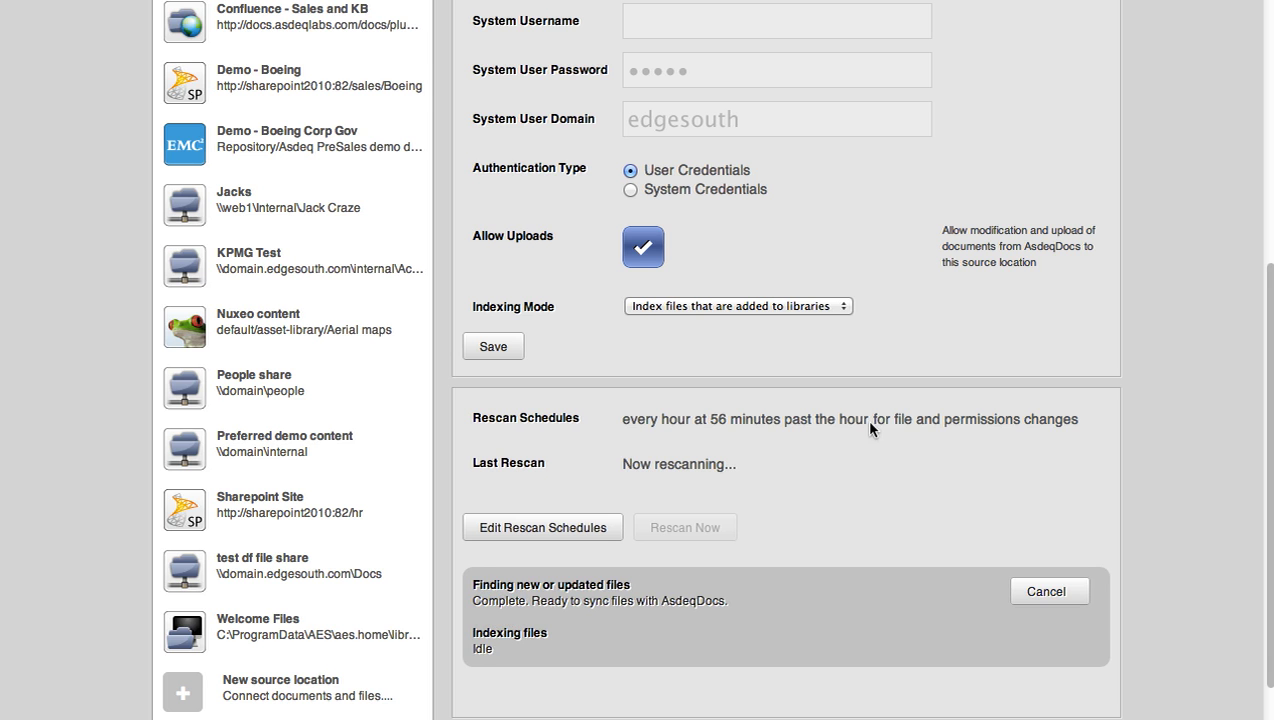
scroll(869, 428, "up", 1)
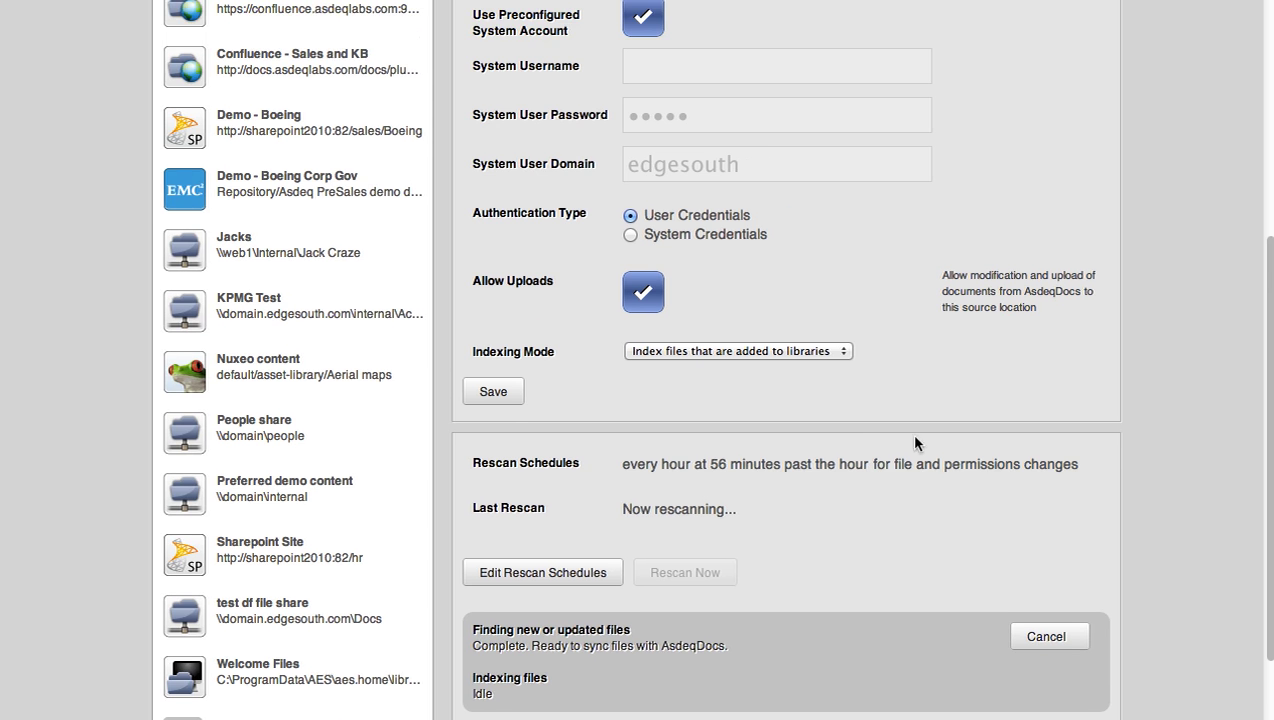
scroll(891, 460, "up", 3)
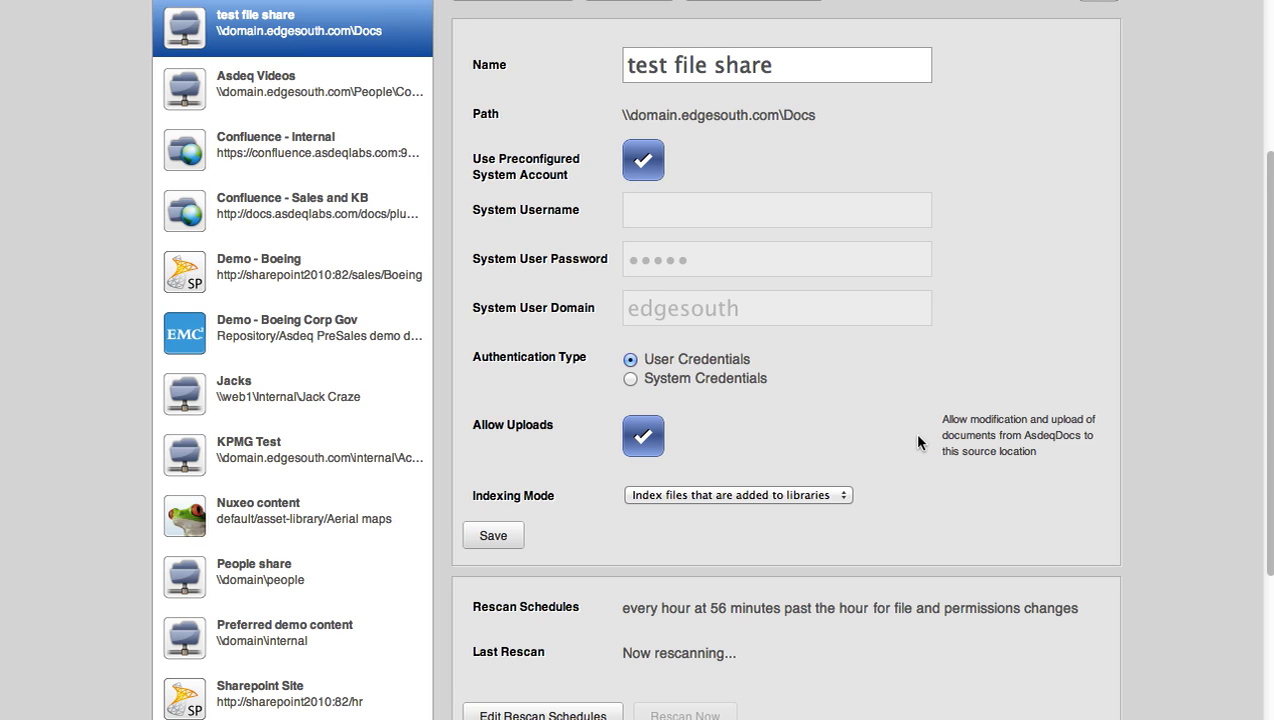
scroll(918, 441, "up", 4)
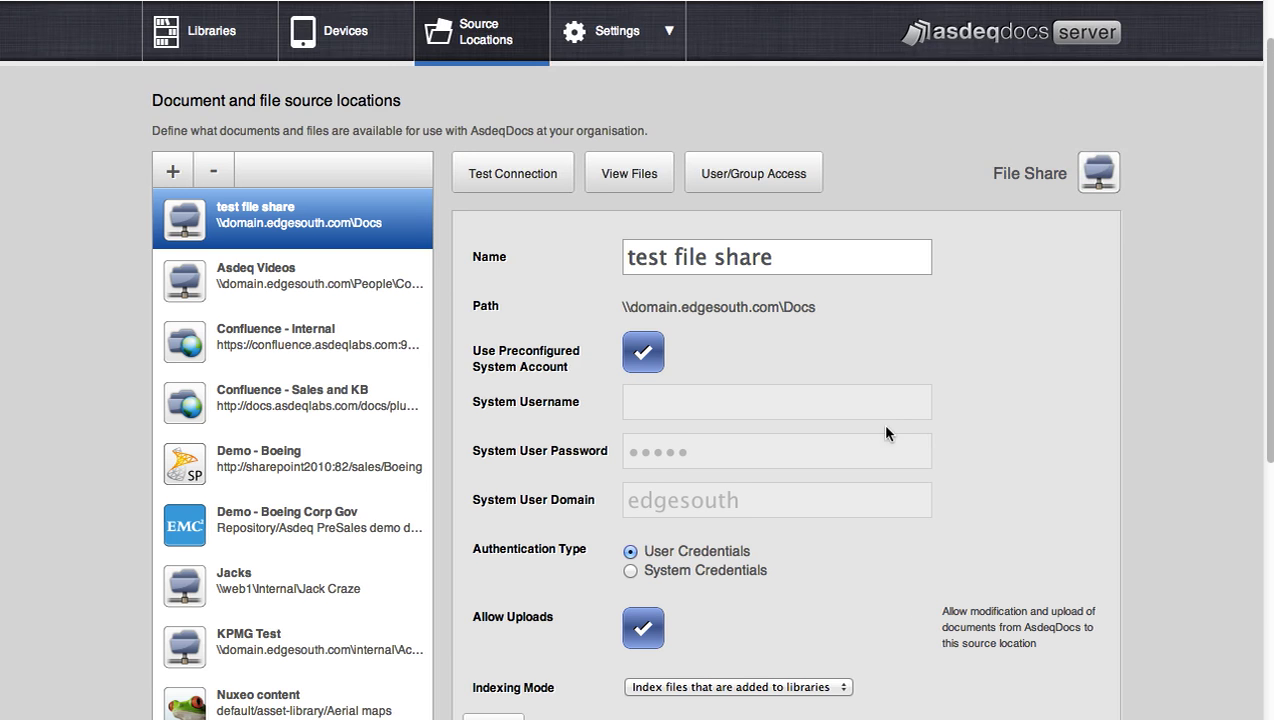
scroll(799, 407, "up", 1)
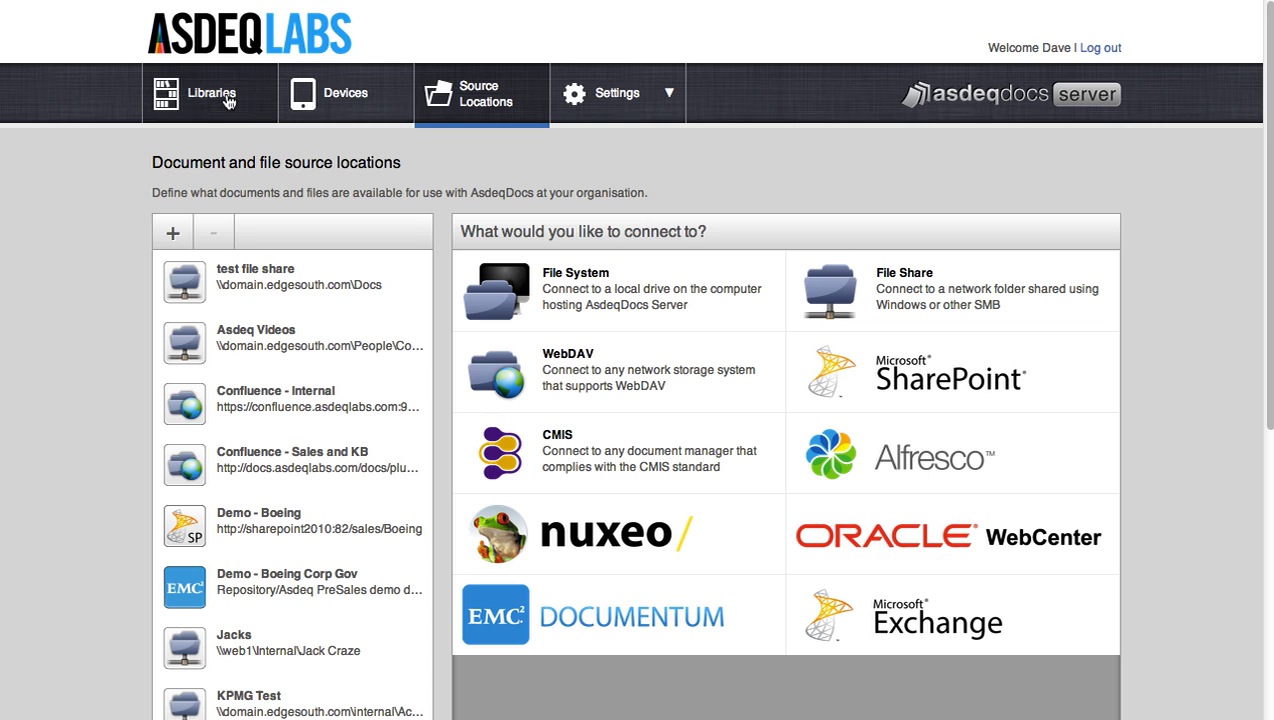
- Open Libraries and review the 'test df' library, including its two committee charter PDFs
left_click(226, 96)
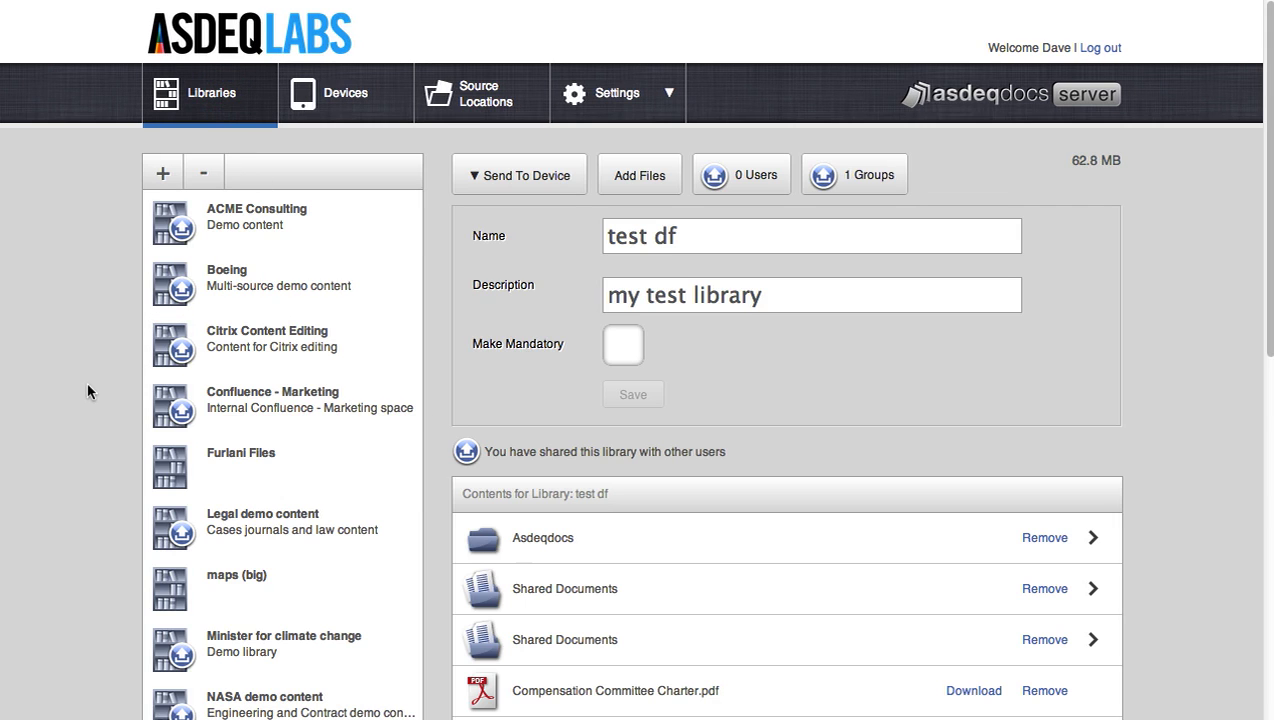
scroll(87, 391, "down", 2)
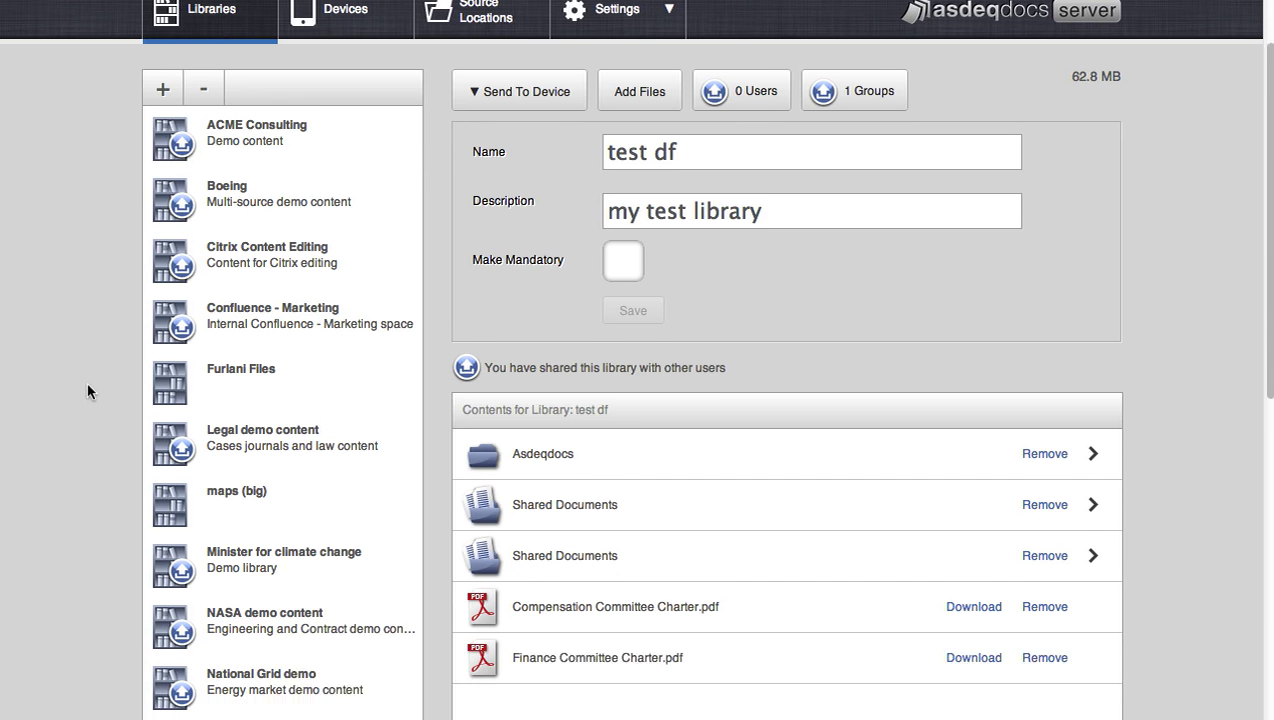
scroll(193, 178, "down", 10)
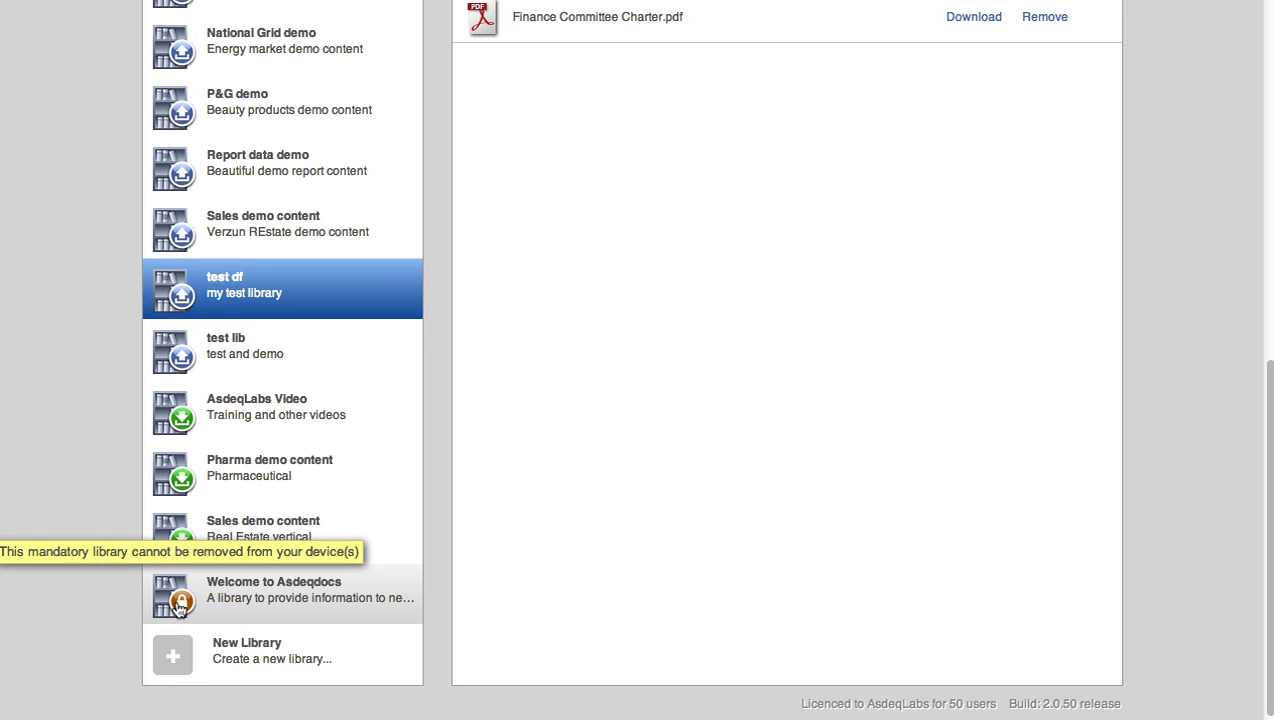
scroll(111, 459, "up", 5)
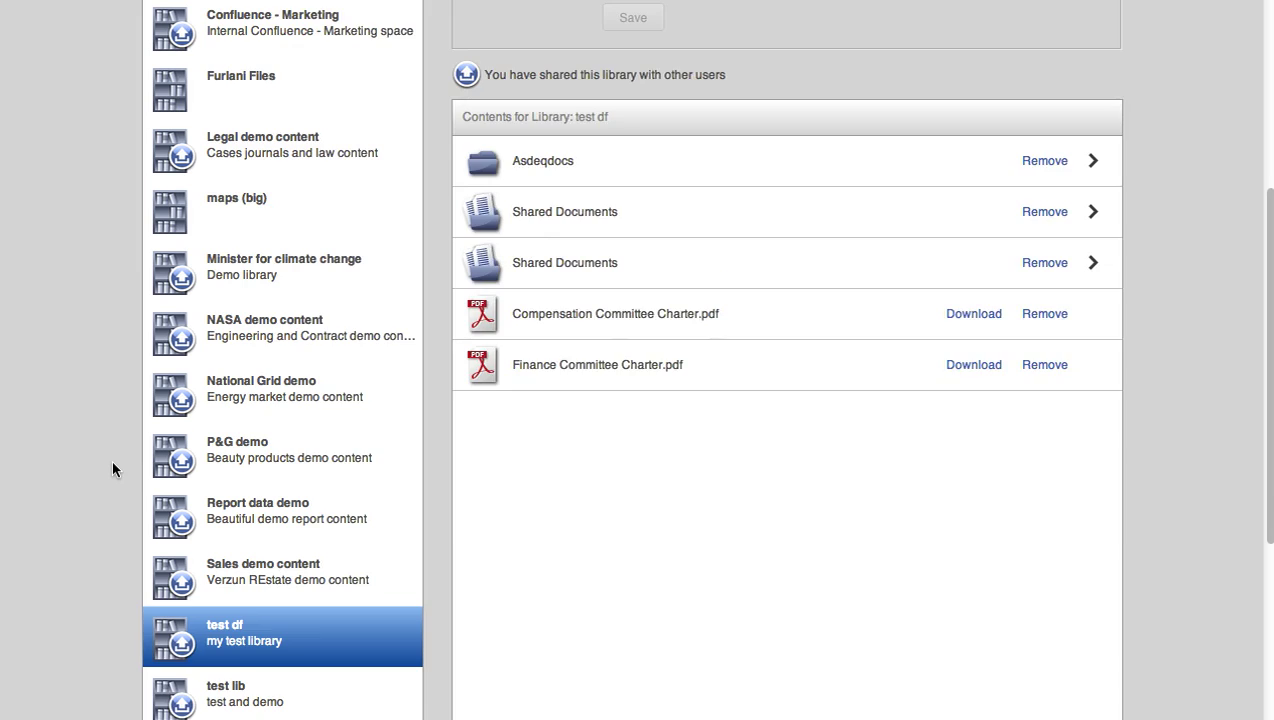
scroll(112, 463, "up", 2)
scroll(112, 463, "up", 2)
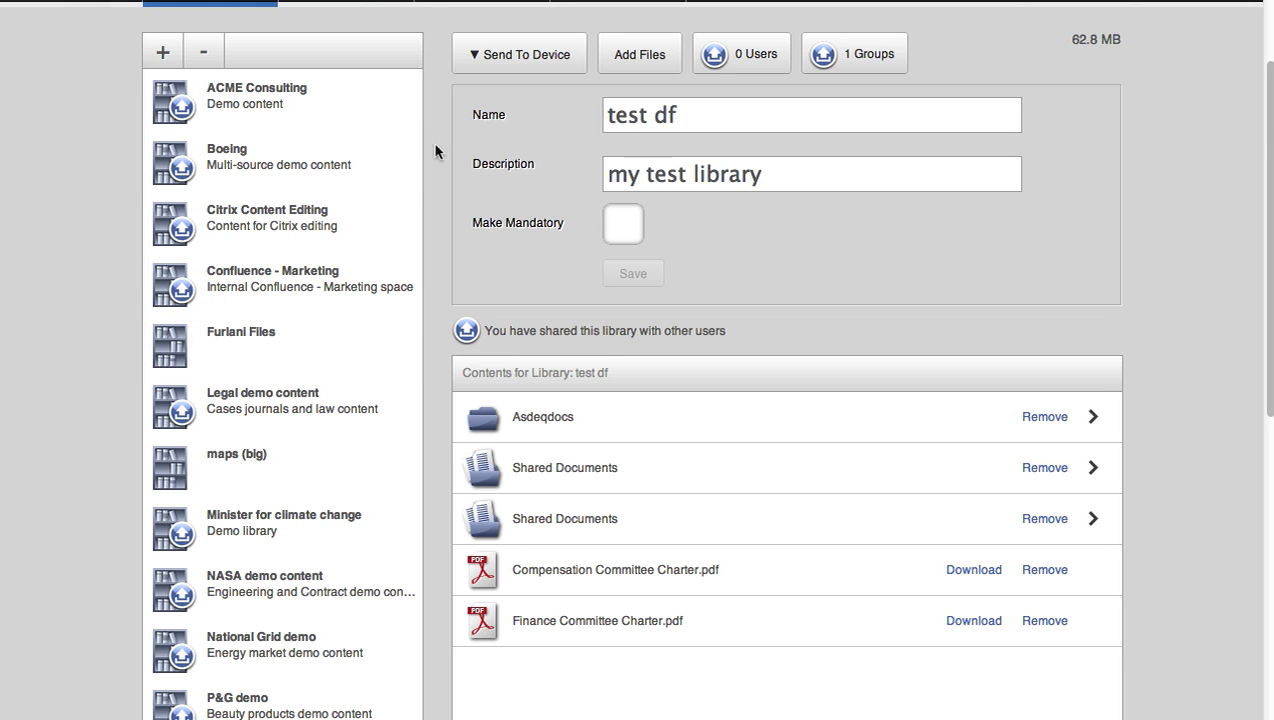
scroll(438, 148, "up", 2)
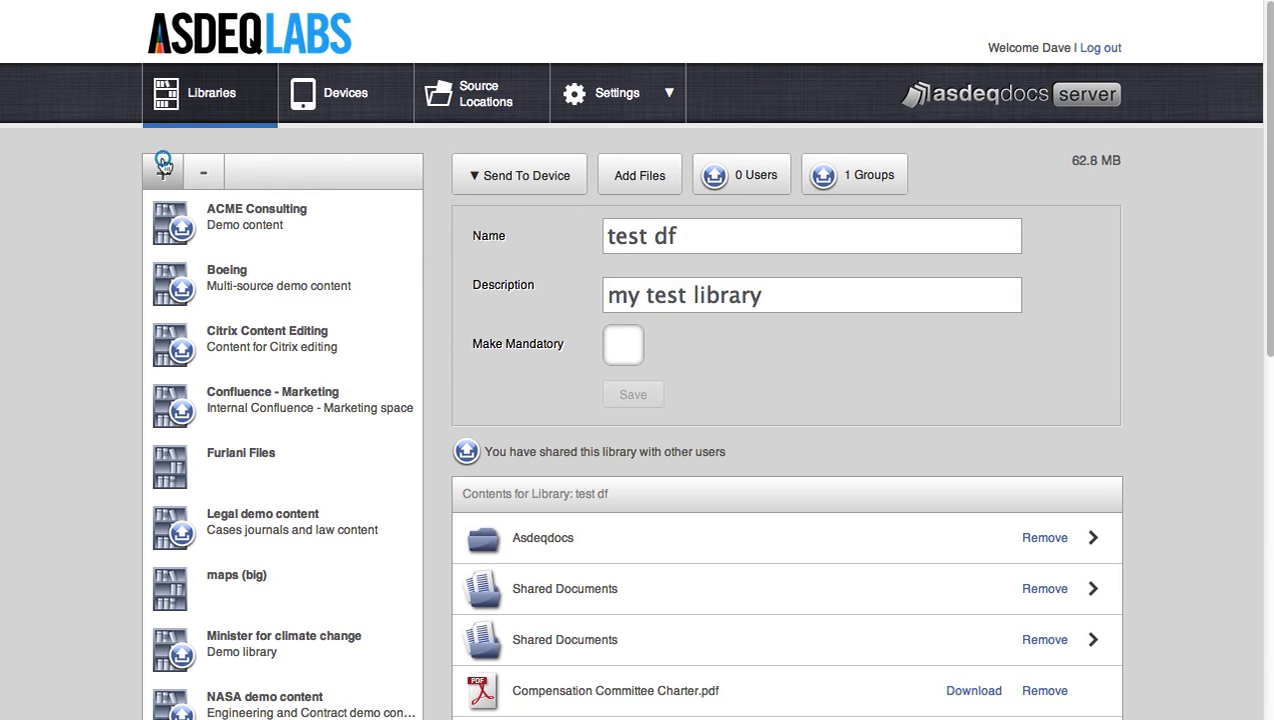
- Create and save library 'test df 2' with description 'test'
left_click(164, 168)
type("test df 2")
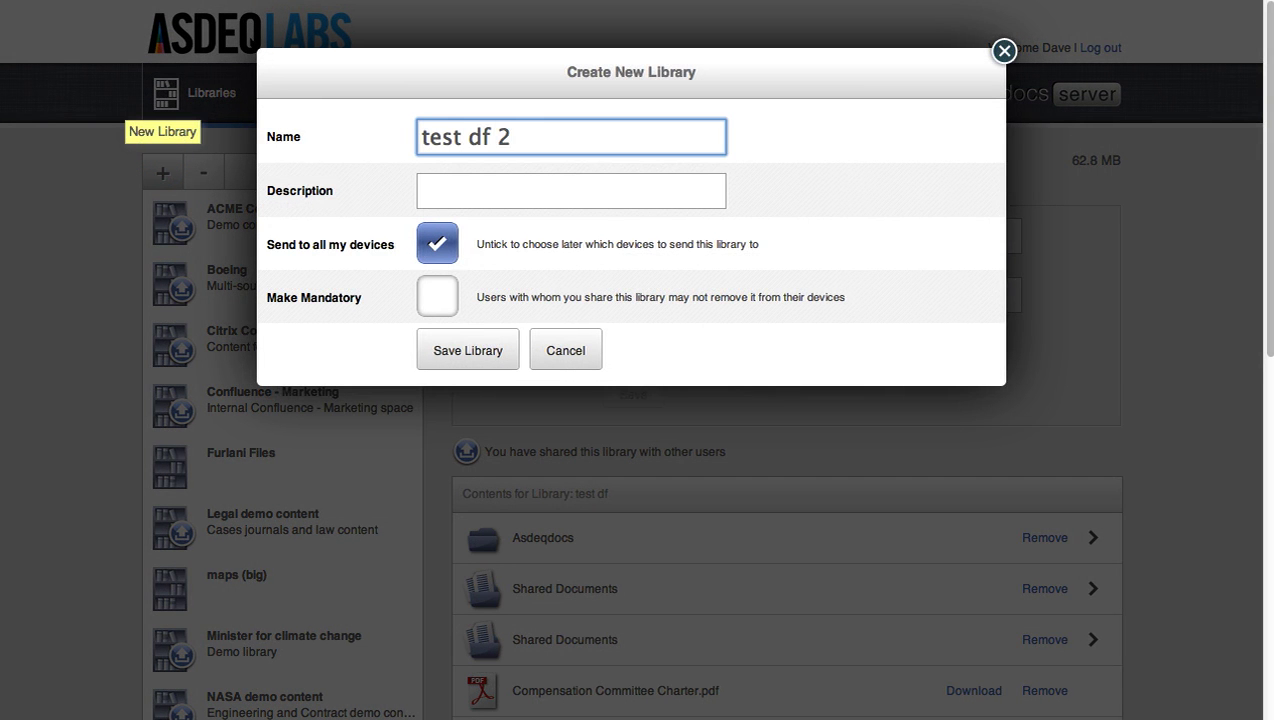
key("Tab")
type("test")
key("Tab")
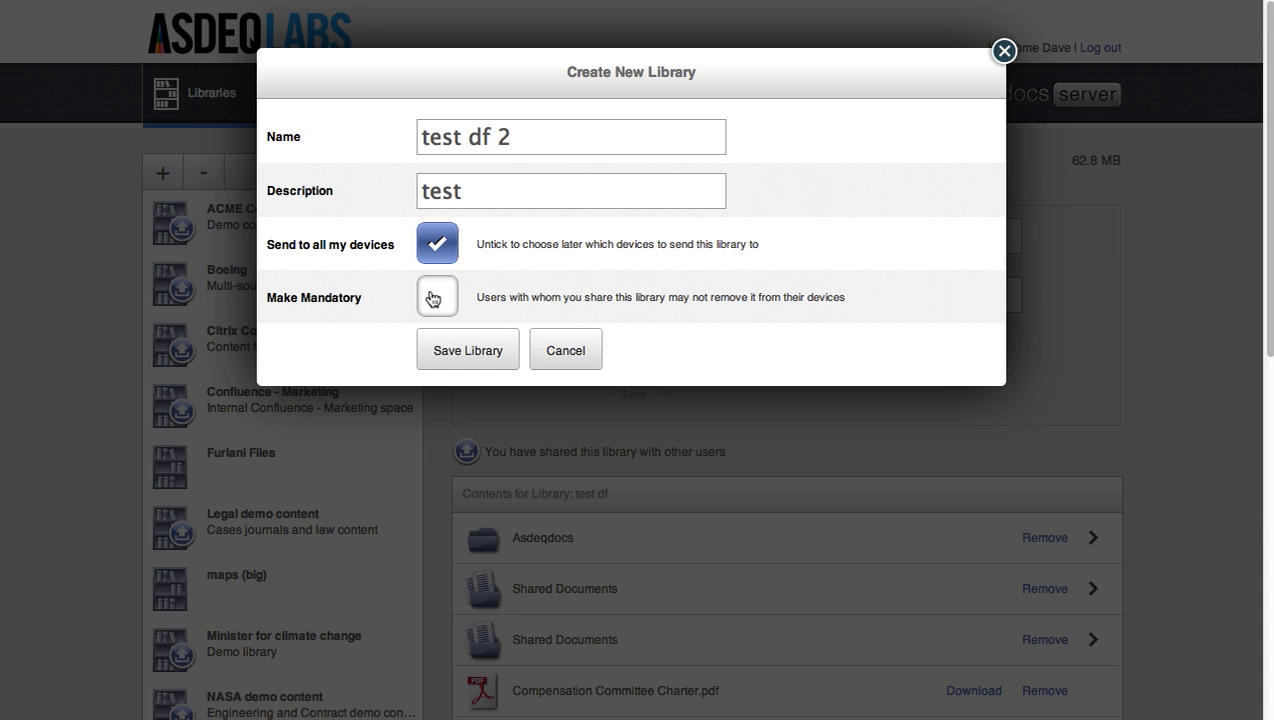
left_click(457, 350)
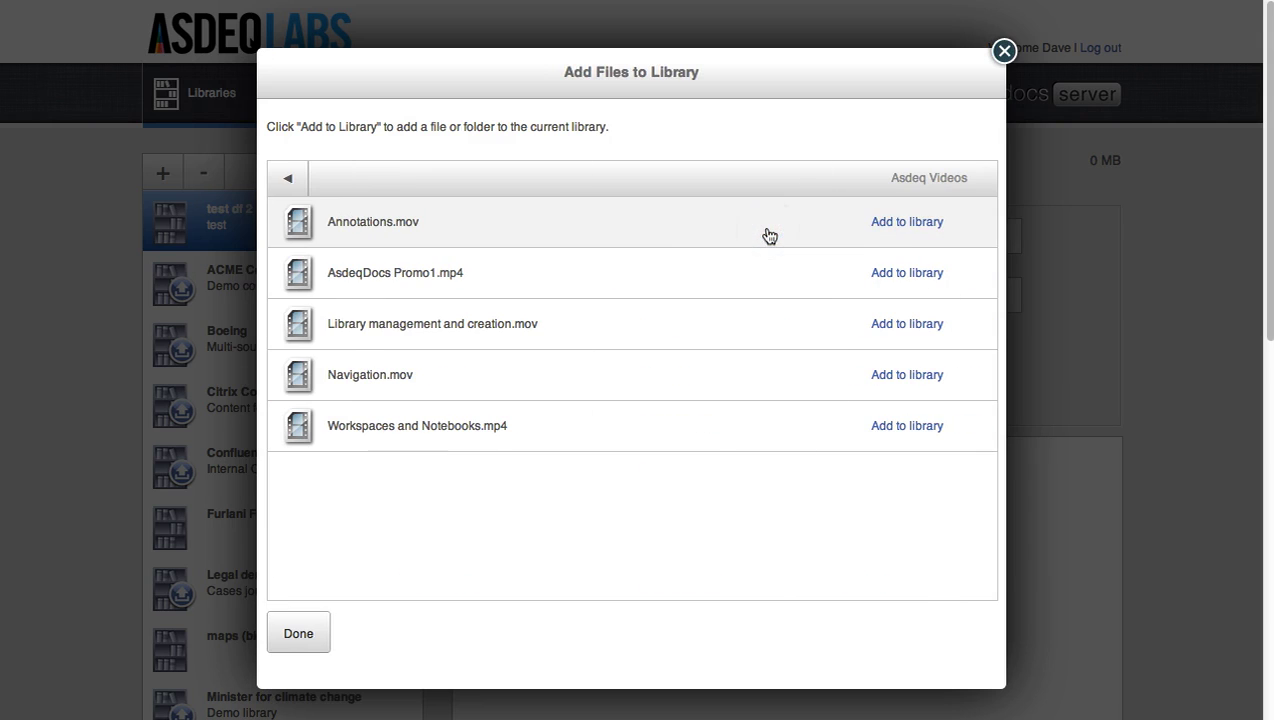
- Add Annotations.mov, Library management and creation.mov, and the Boeing Fact Sheets folder
left_click(875, 222)
left_click(886, 272)
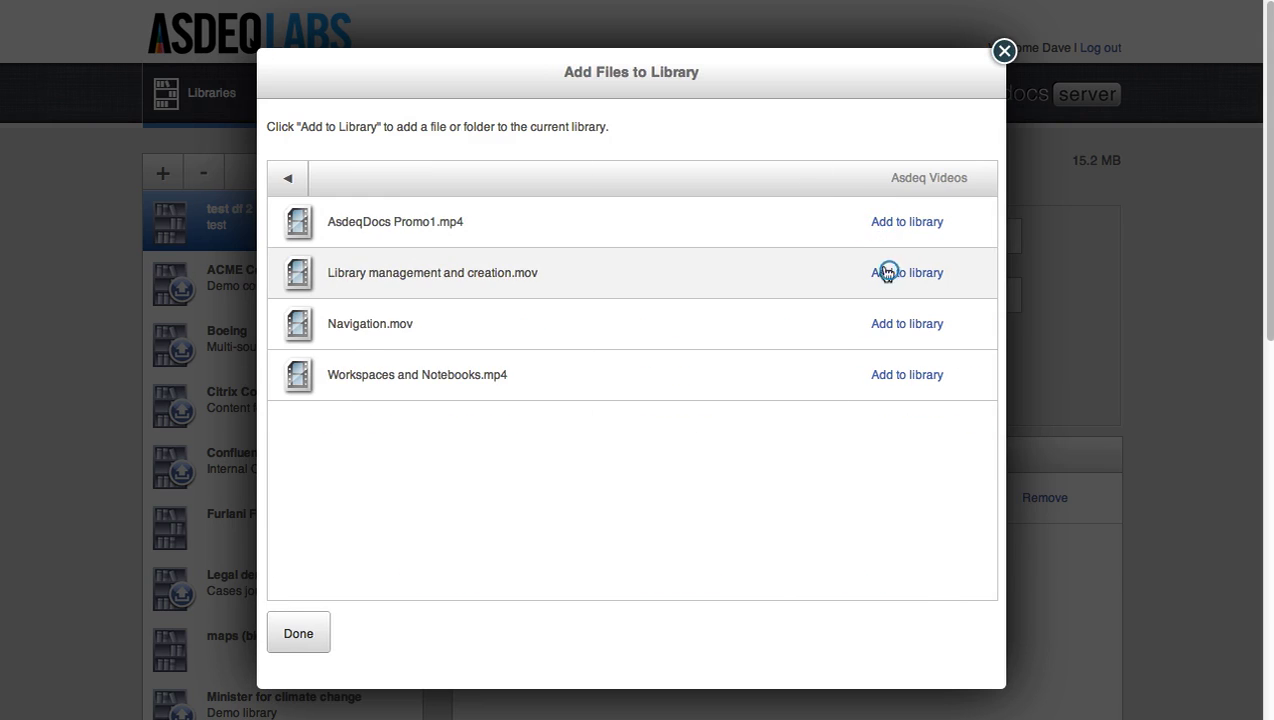
left_click(293, 186)
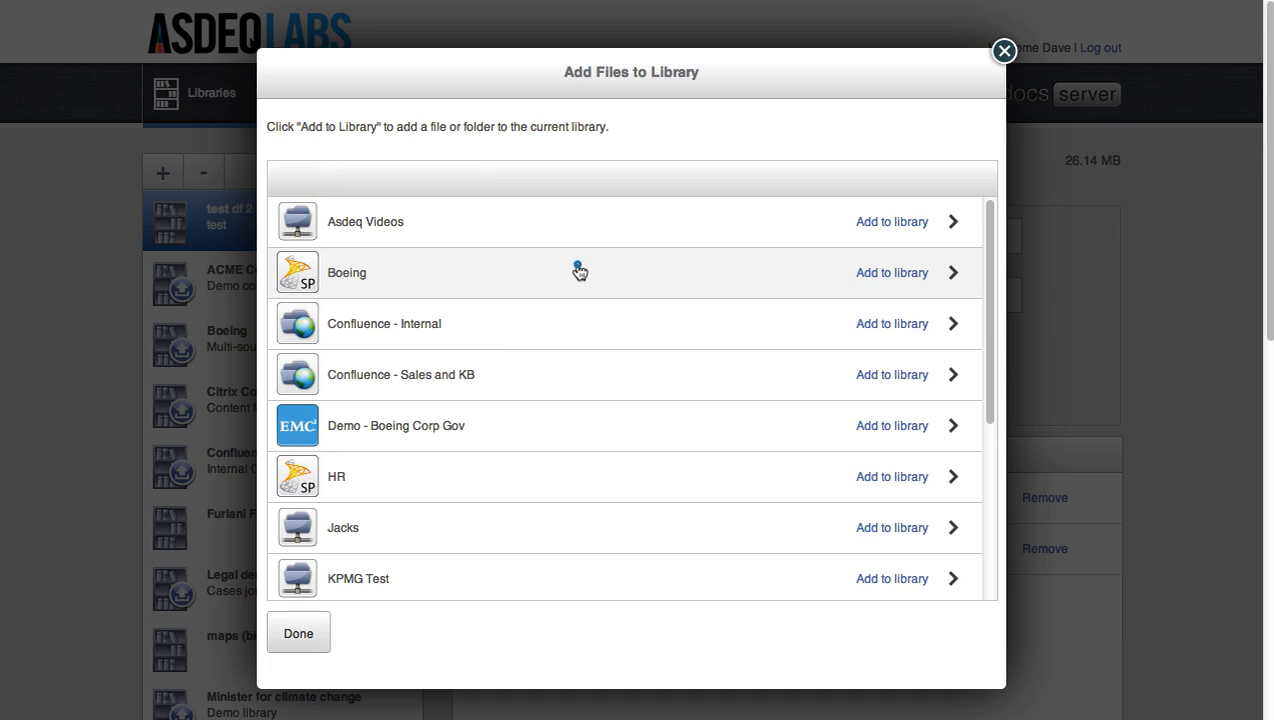
left_click(577, 270)
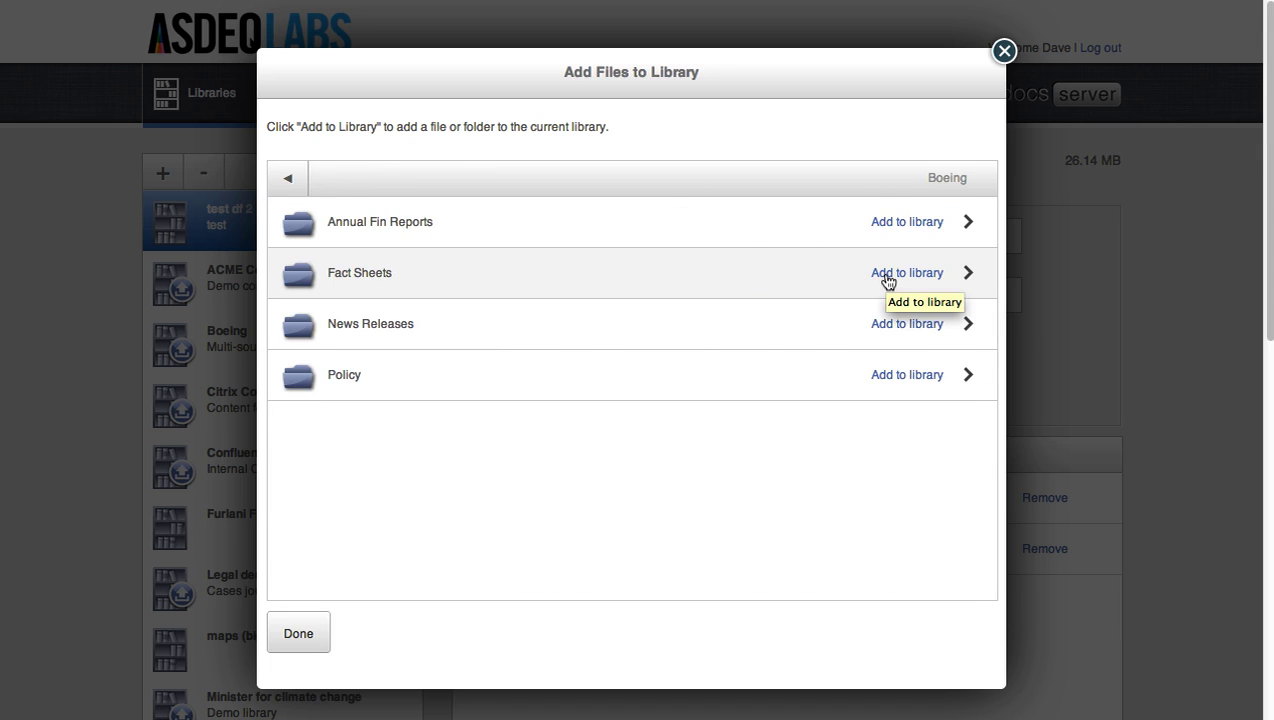
left_click(887, 275)
left_click(887, 275)
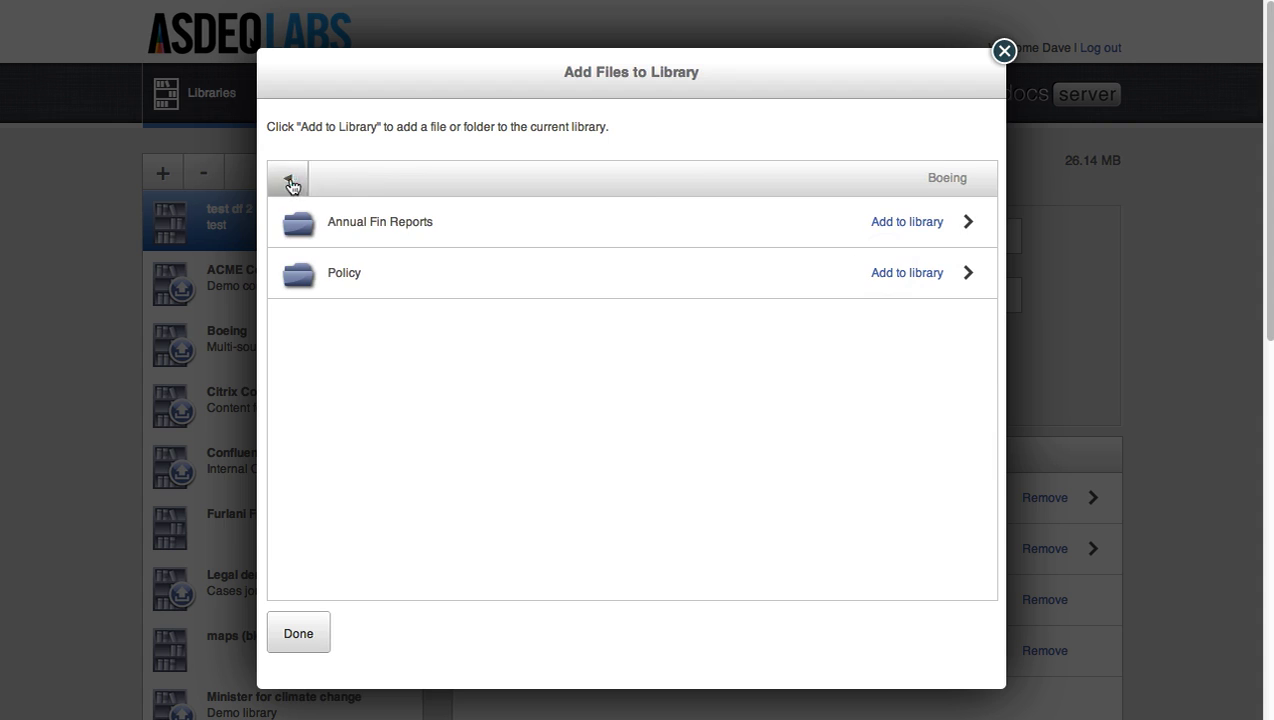
- Add the person's folder from the People share, then finish adding files to the library
left_click(290, 179)
left_click(491, 445)
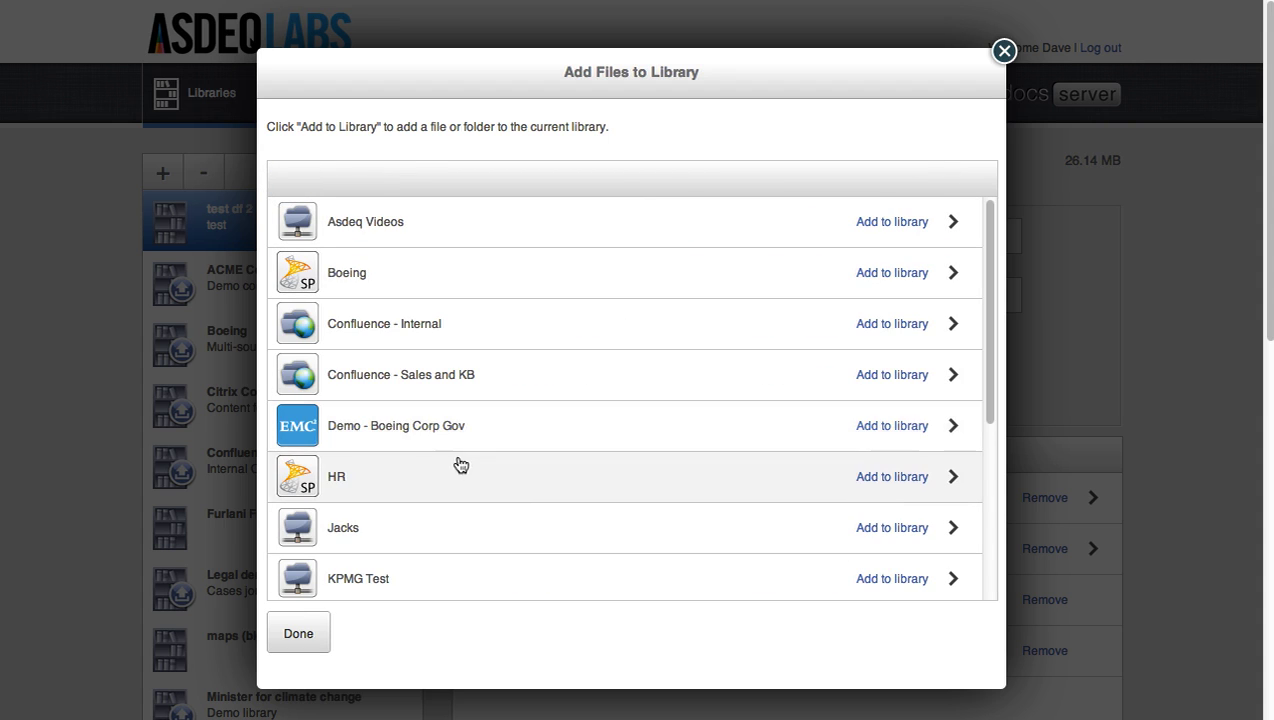
left_click(789, 230)
left_click(293, 178)
left_click(293, 178)
scroll(560, 460, "down", 8)
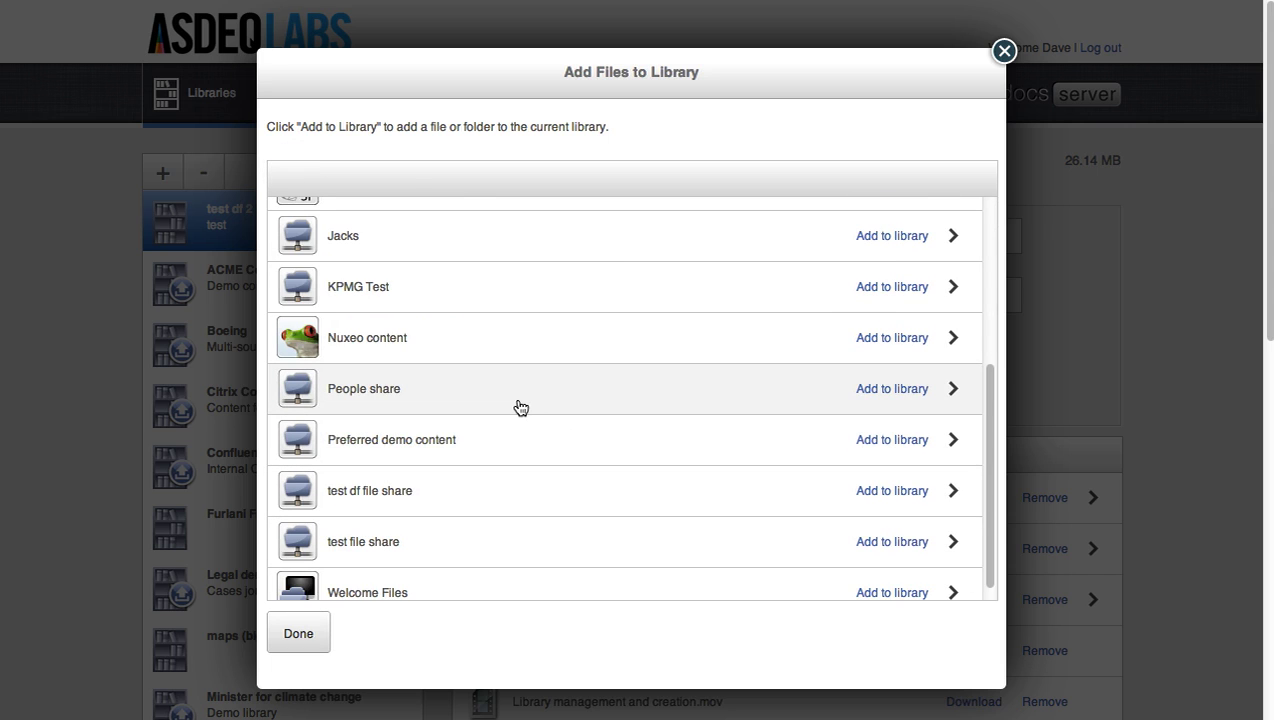
left_click(518, 405)
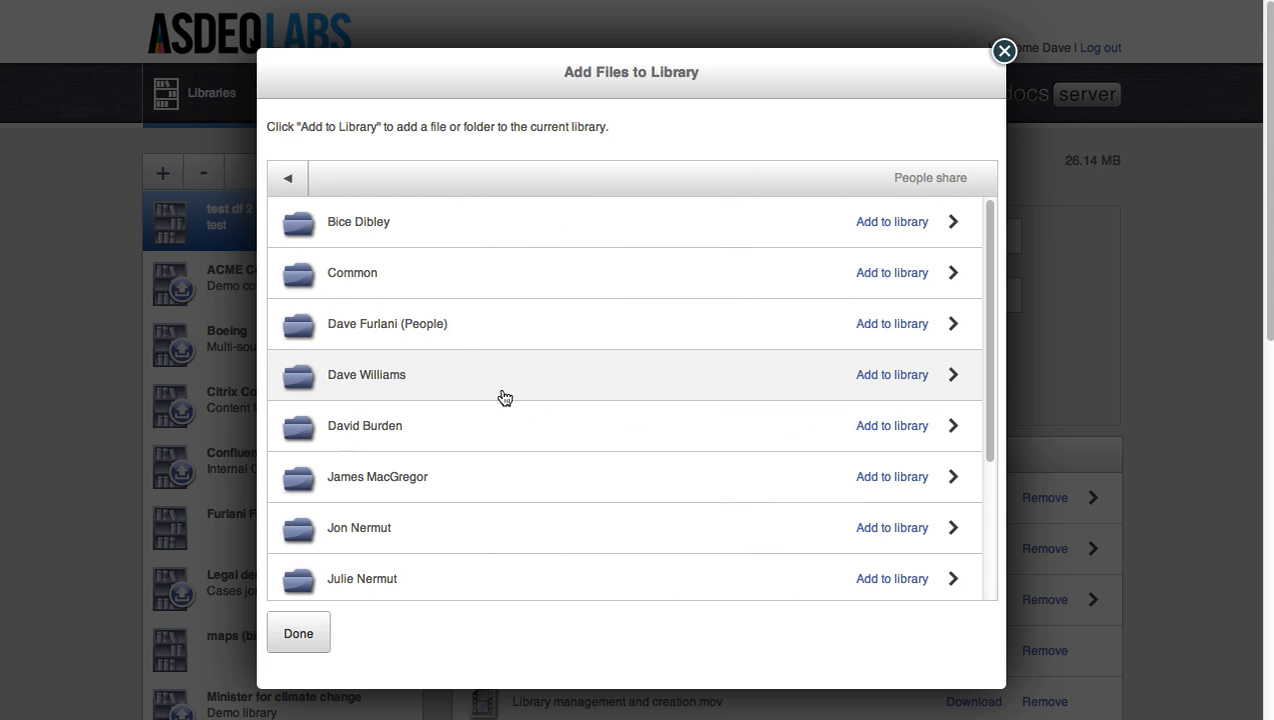
left_click(877, 325)
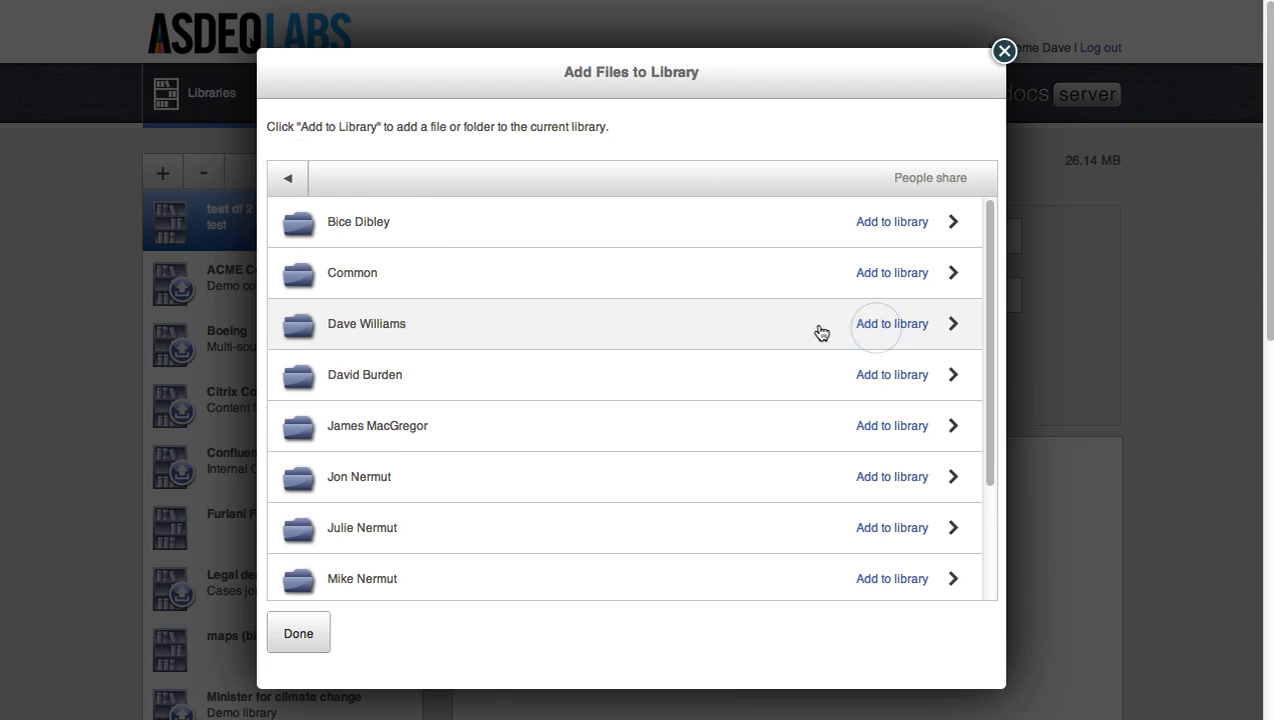
left_click(287, 178)
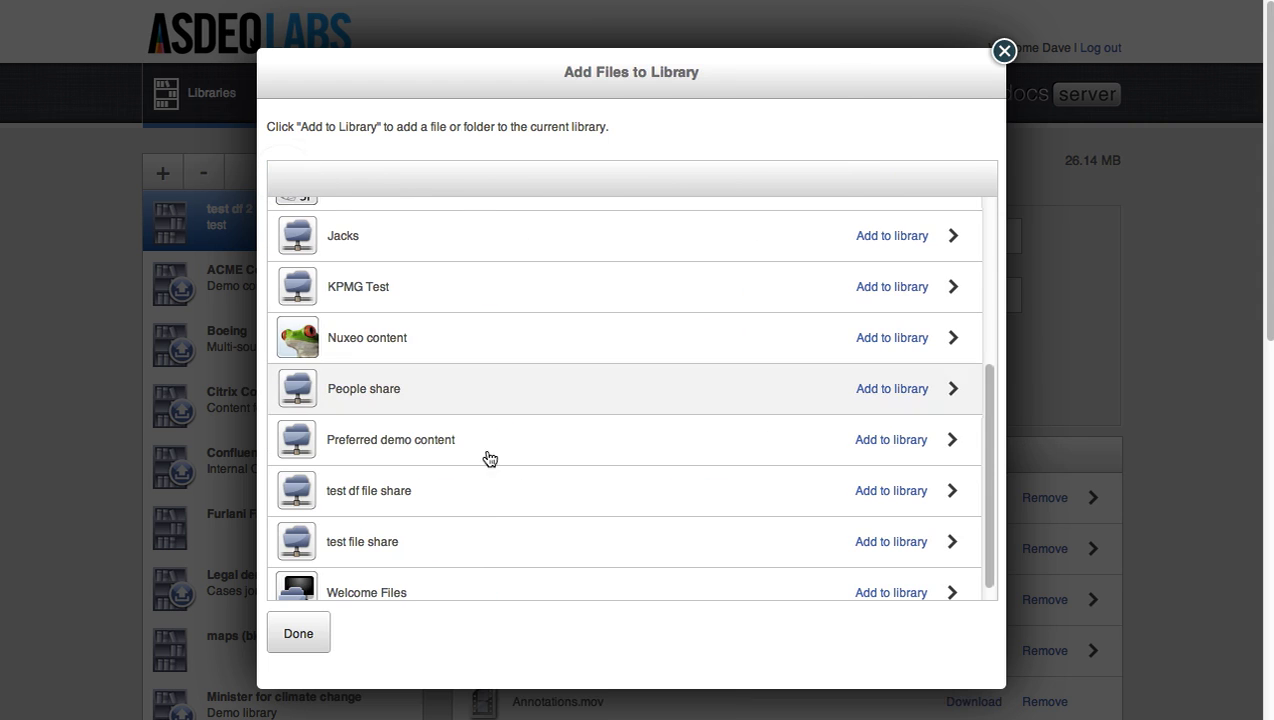
left_click(298, 631)
scroll(815, 515, "down", 4)
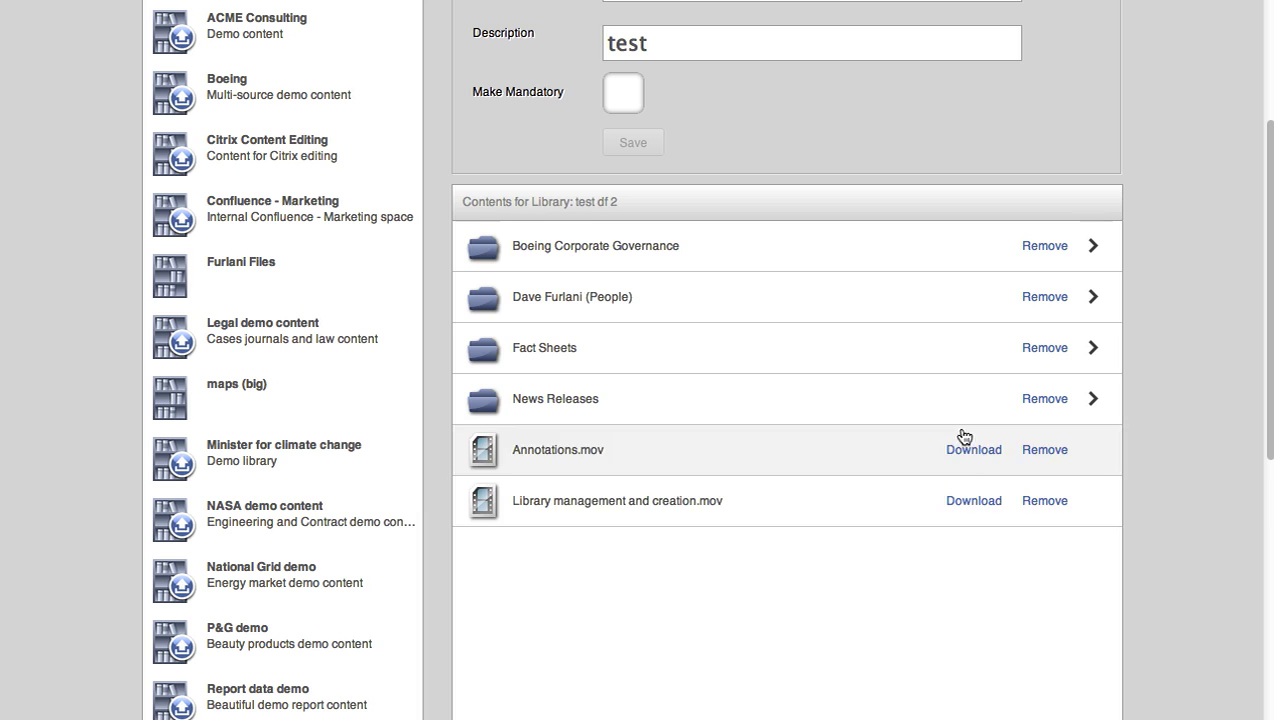
left_click(839, 245)
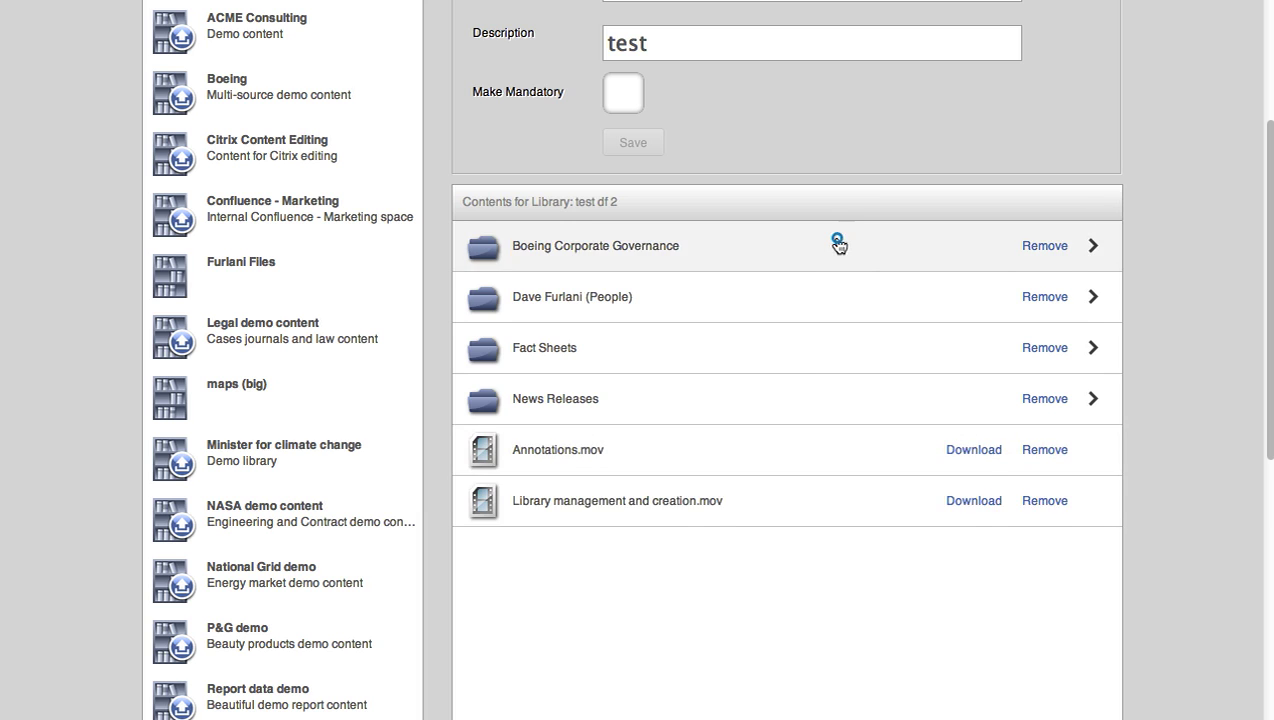
left_click(473, 202)
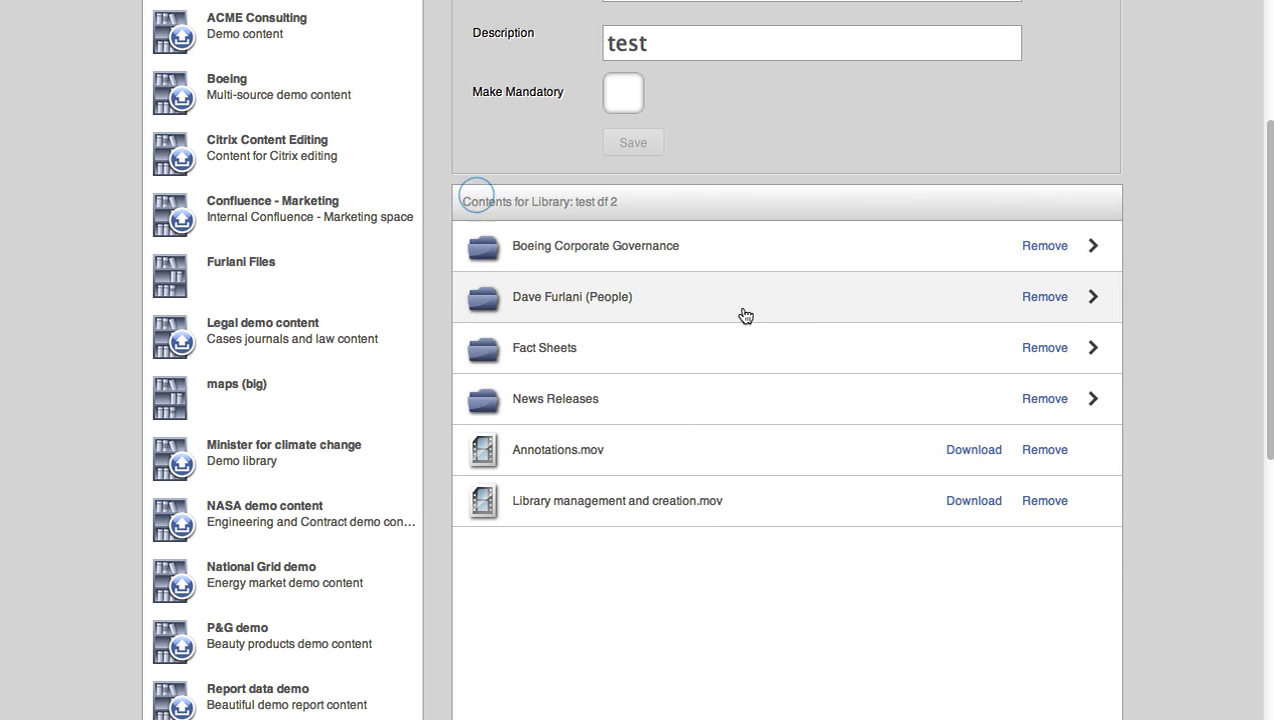
left_click(735, 300)
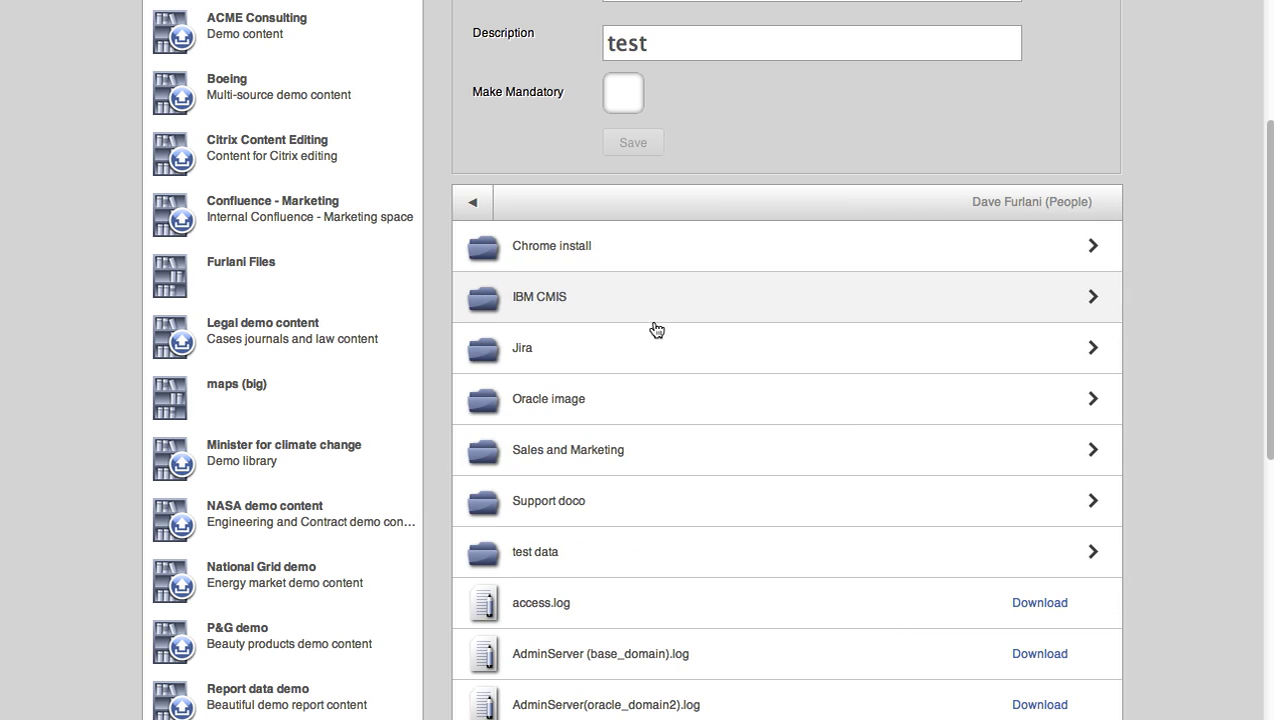
left_click(683, 502)
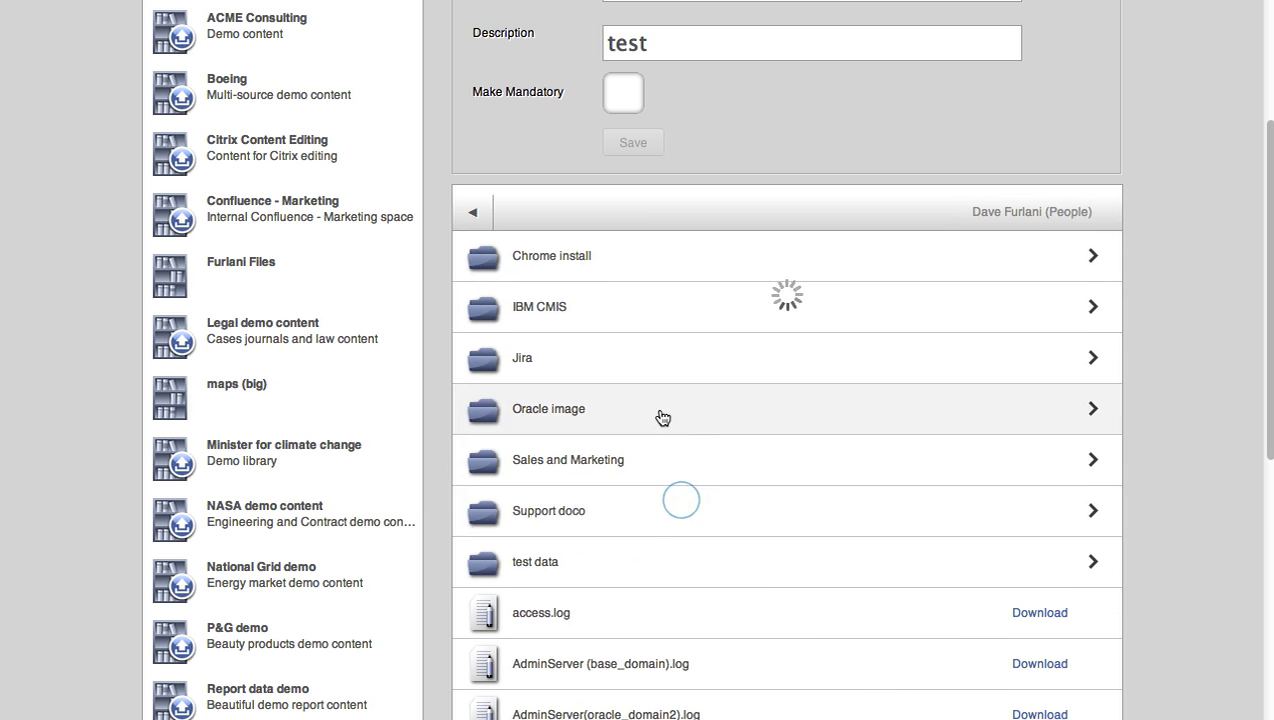
left_click(620, 302)
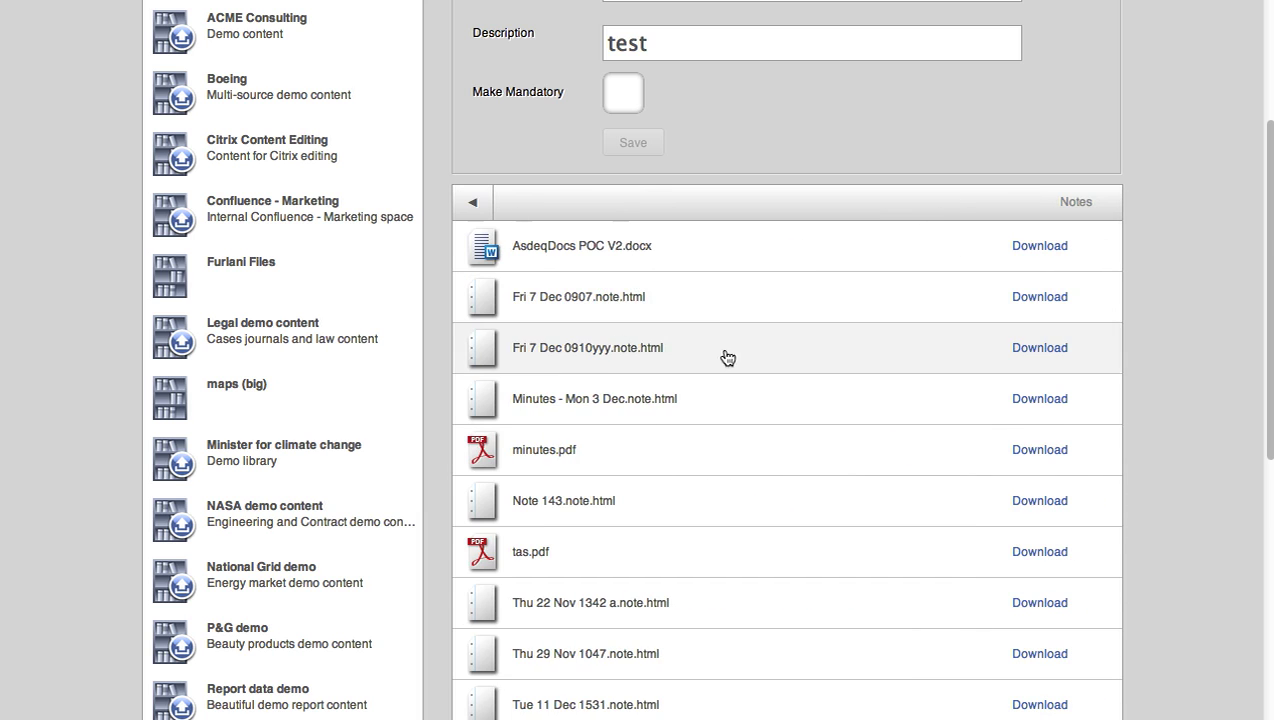
scroll(760, 585, "down", 3)
scroll(816, 481, "up", 5)
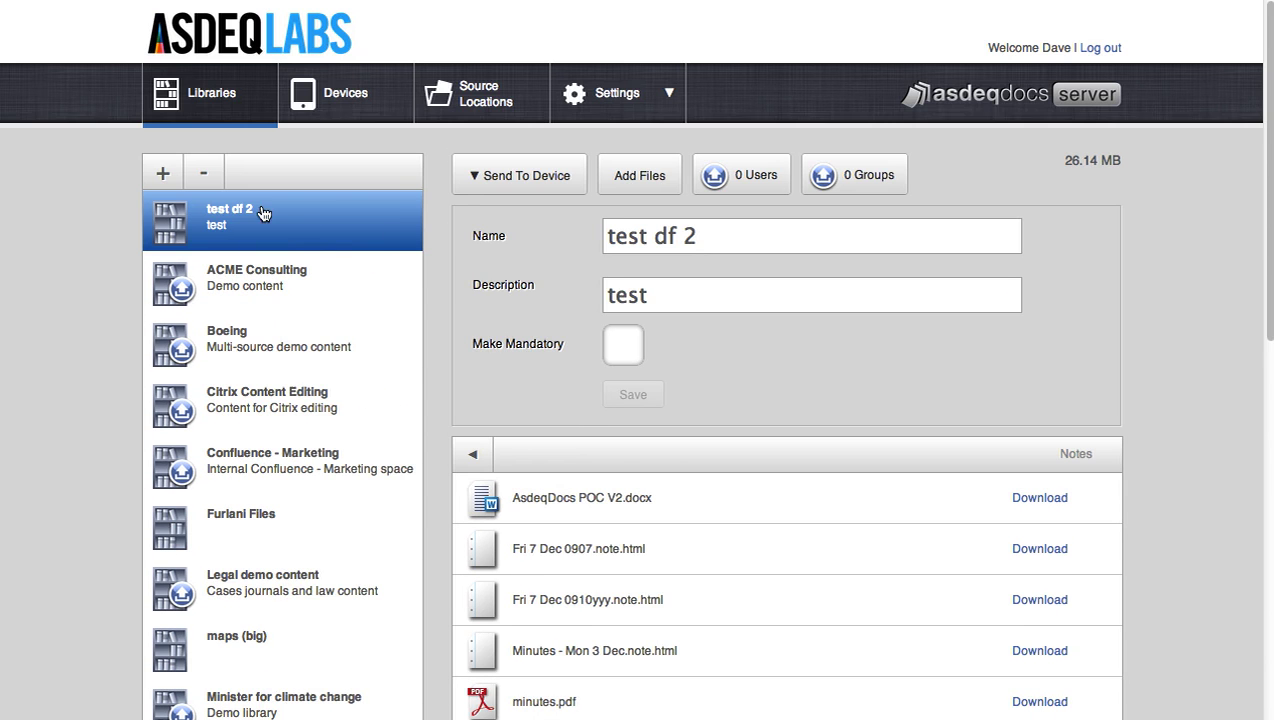
left_click(238, 278)
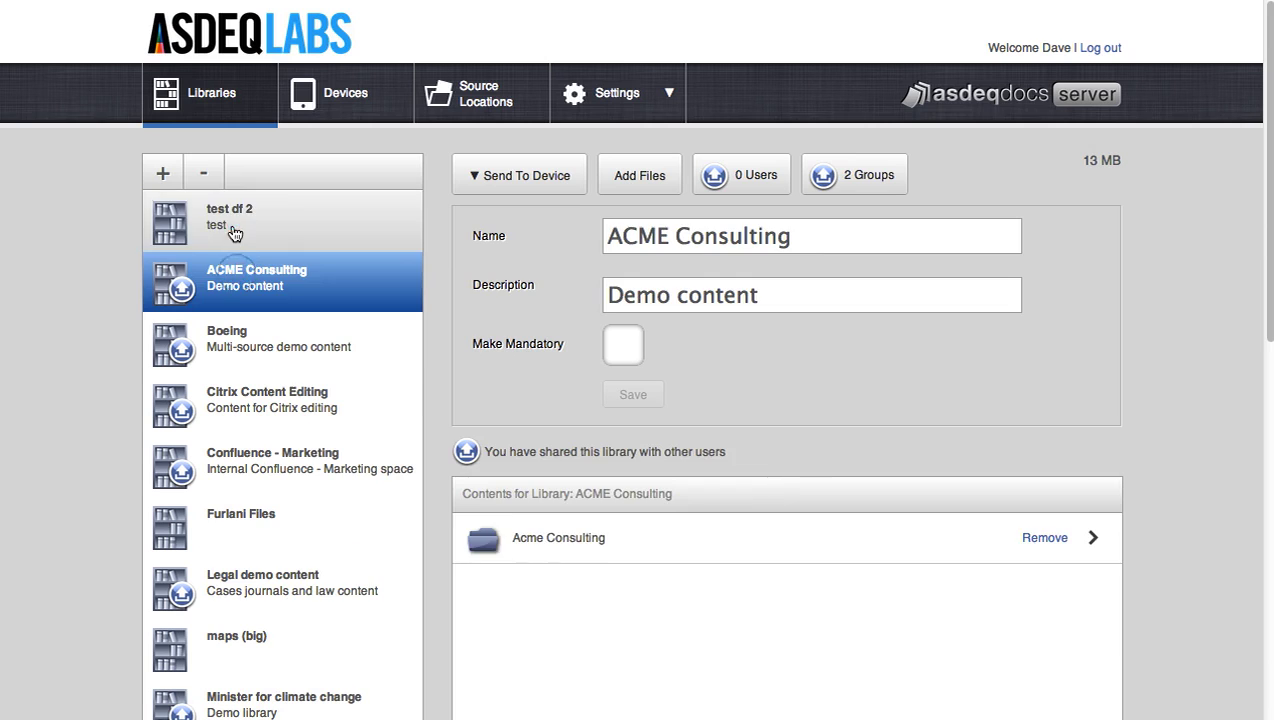
left_click(232, 224)
scroll(793, 337, "down", 5)
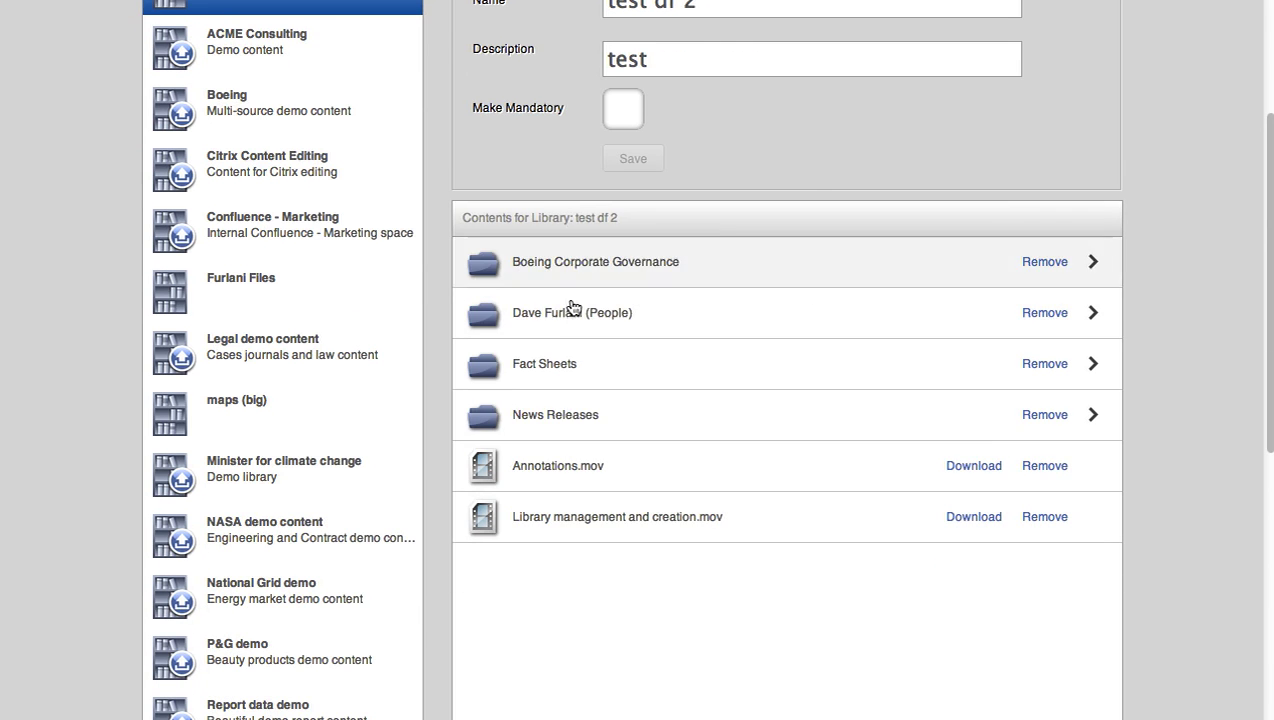
scroll(773, 185, "up", 5)
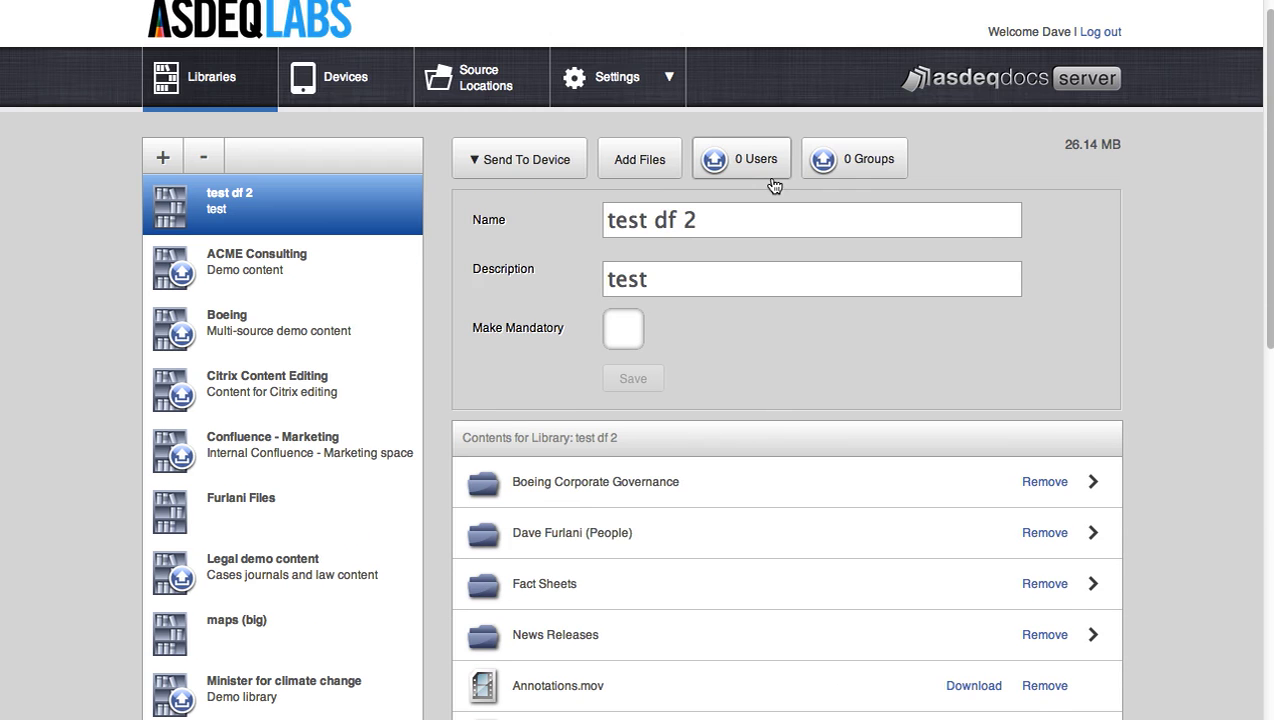
- Search groups for 'sale' and share 'test df 2' with salesandmarketing
left_click(880, 160)
type("sale")
key("Return")
left_click(940, 228)
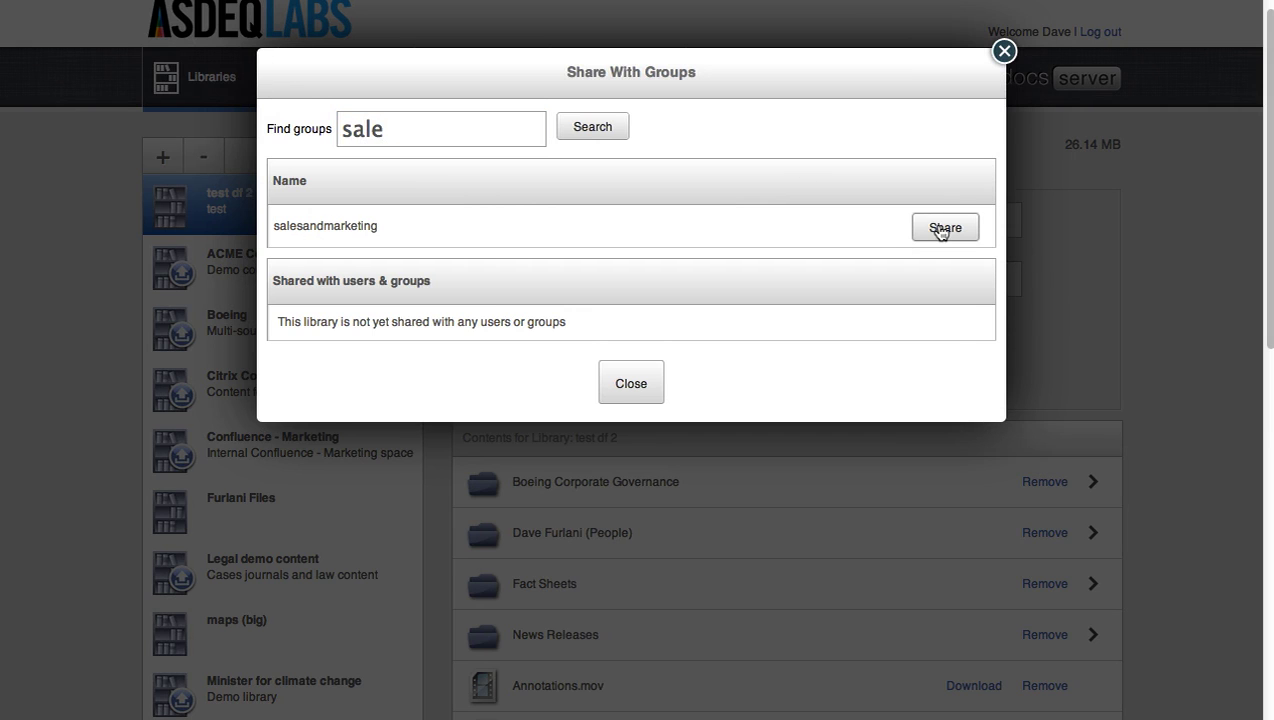
left_click(645, 400)
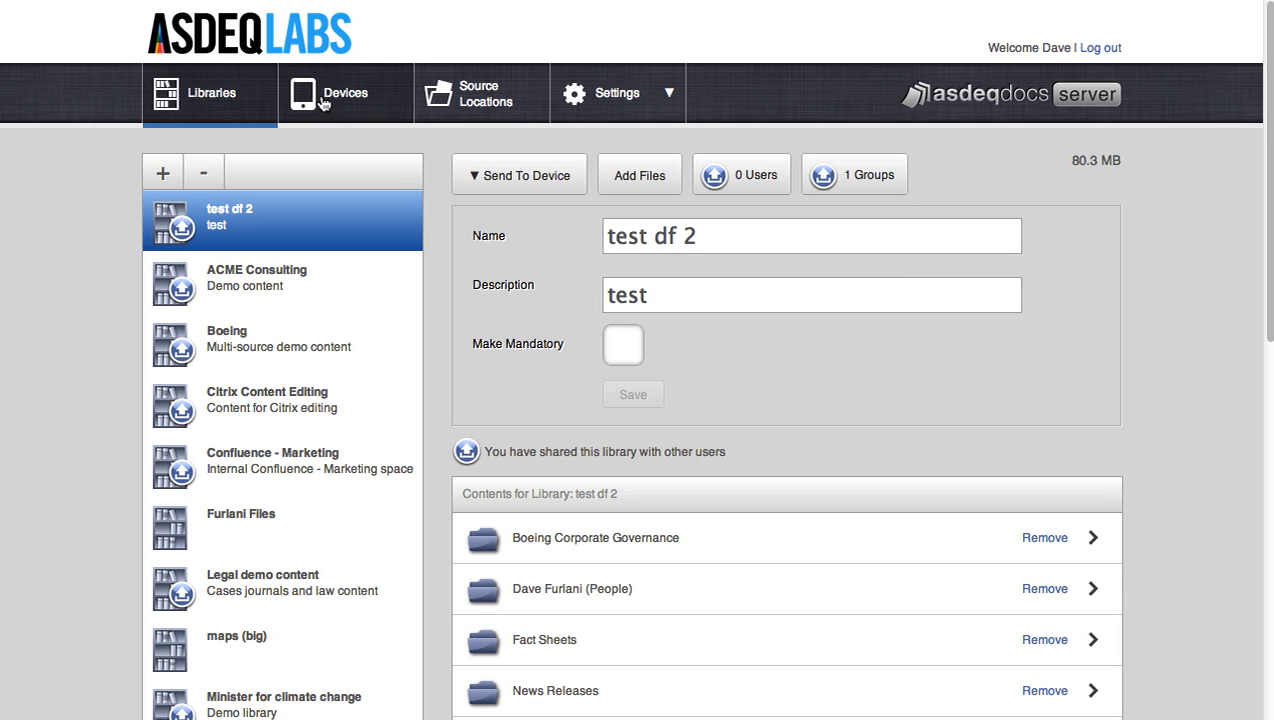
- Review which libraries sync to the Demo iPad and note its 24.64GB free space
left_click(323, 103)
scroll(250, 300, "down", 2)
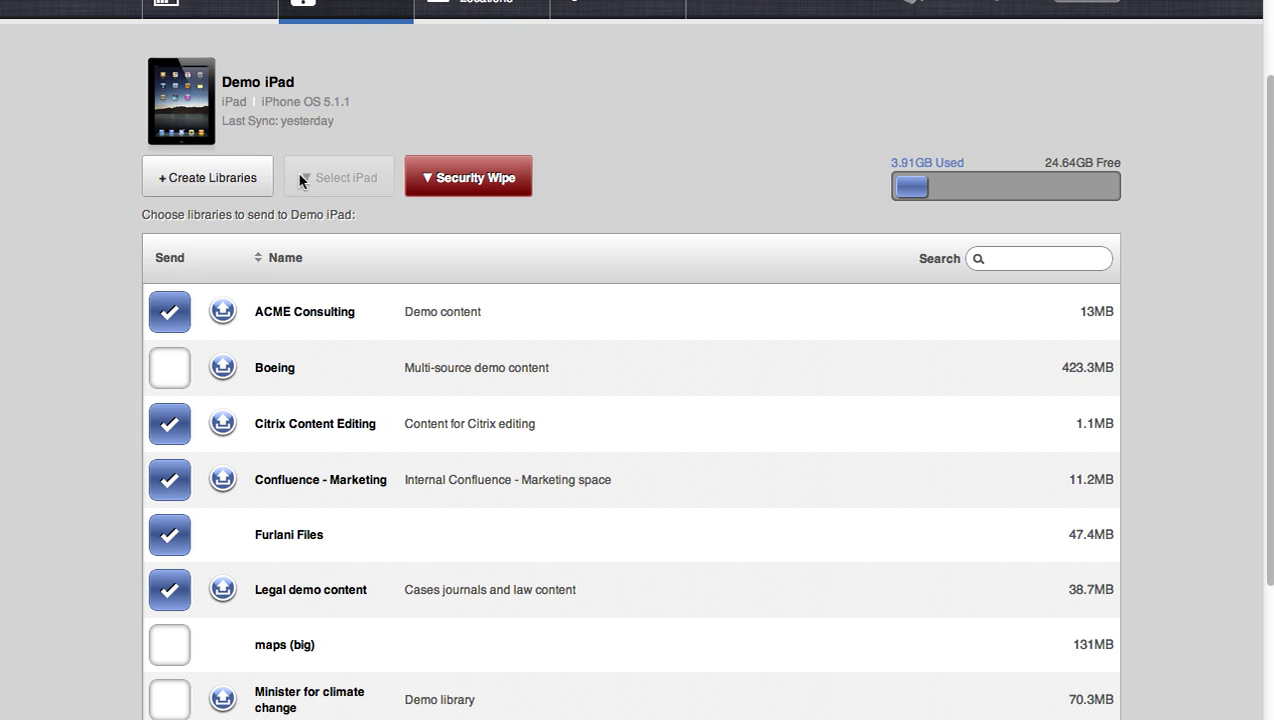
scroll(323, 182, "up", 2)
scroll(341, 202, "down", 2)
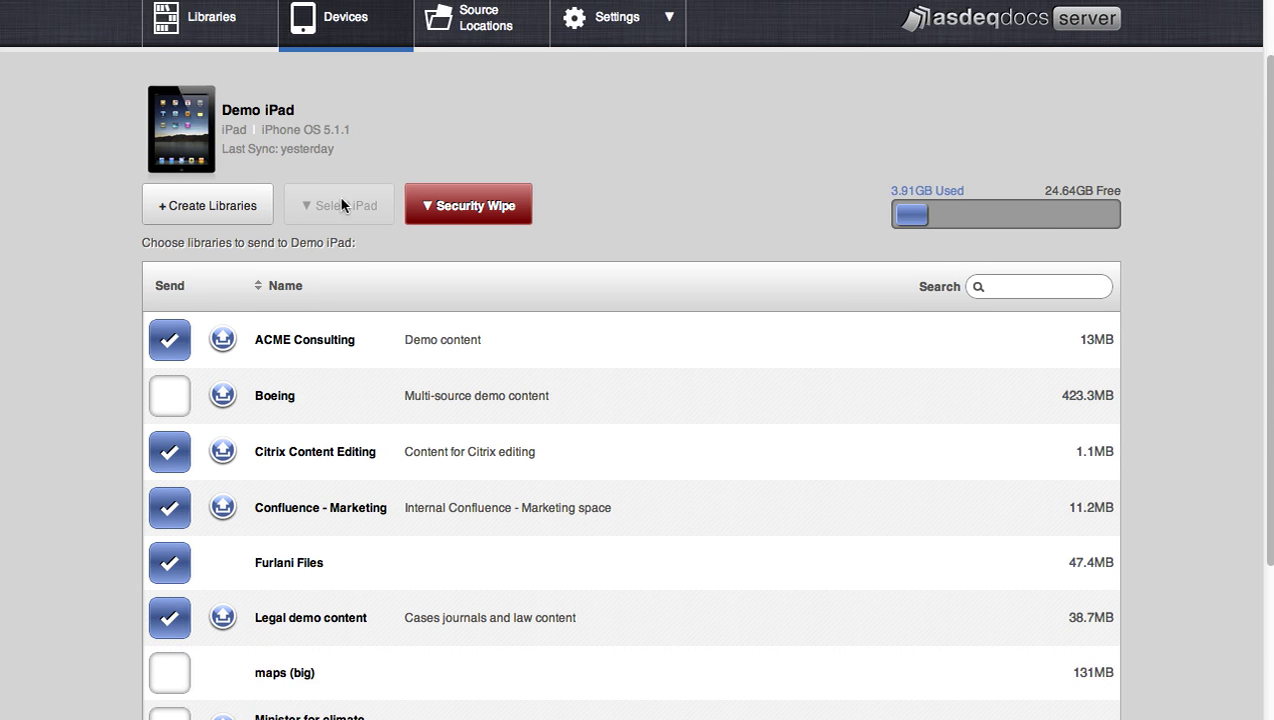
scroll(150, 348, "down", 2)
scroll(148, 348, "down", 1)
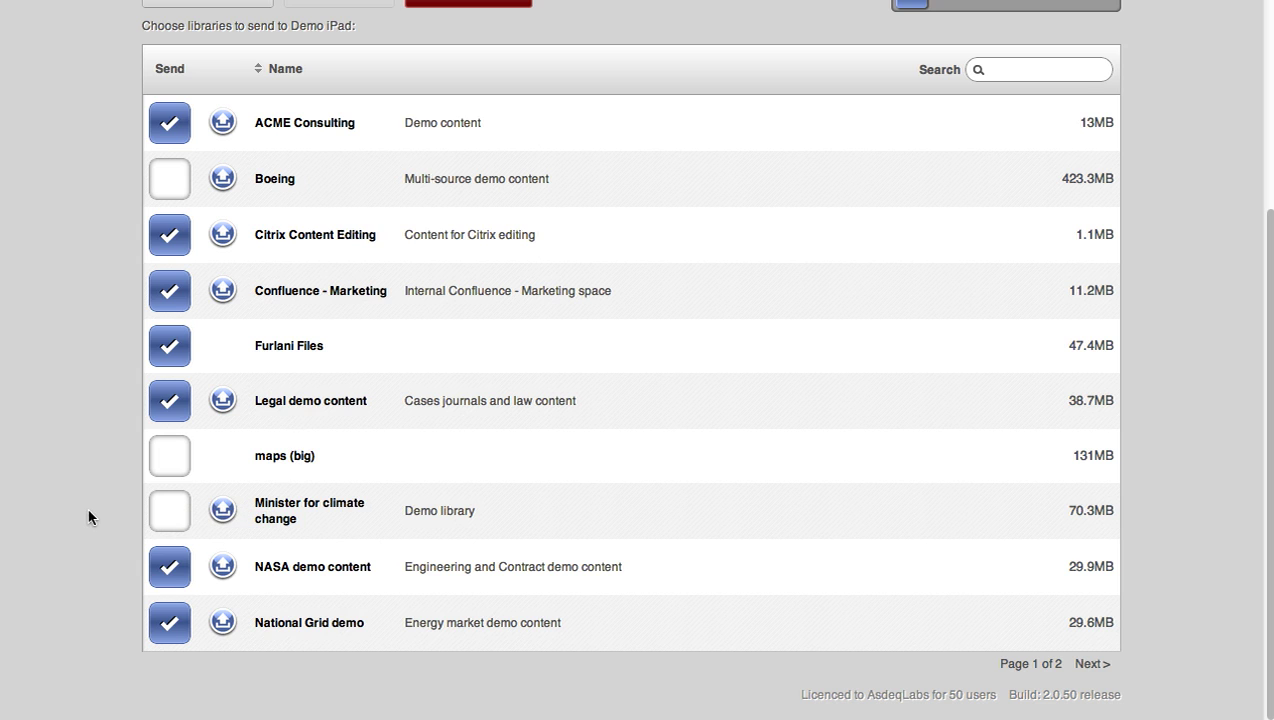
scroll(88, 517, "up", 5)
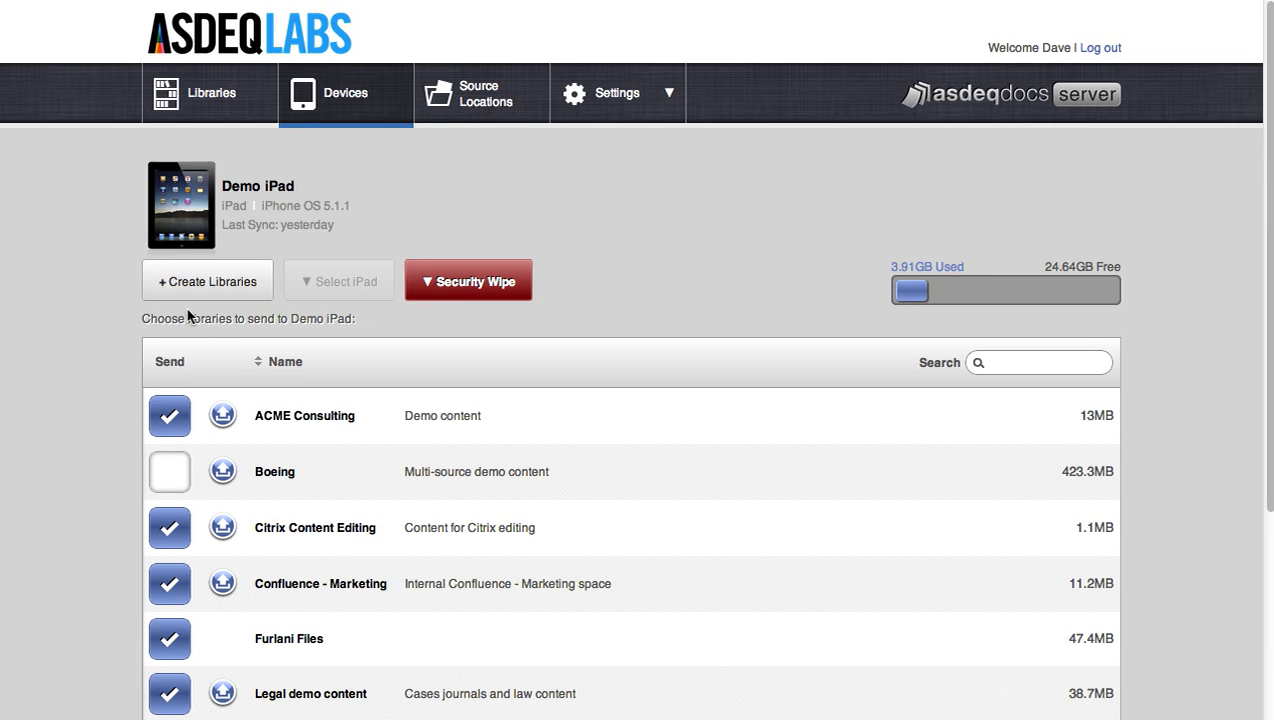
scroll(190, 325, "down", 2)
scroll(190, 332, "up", 1)
double_click(1047, 230)
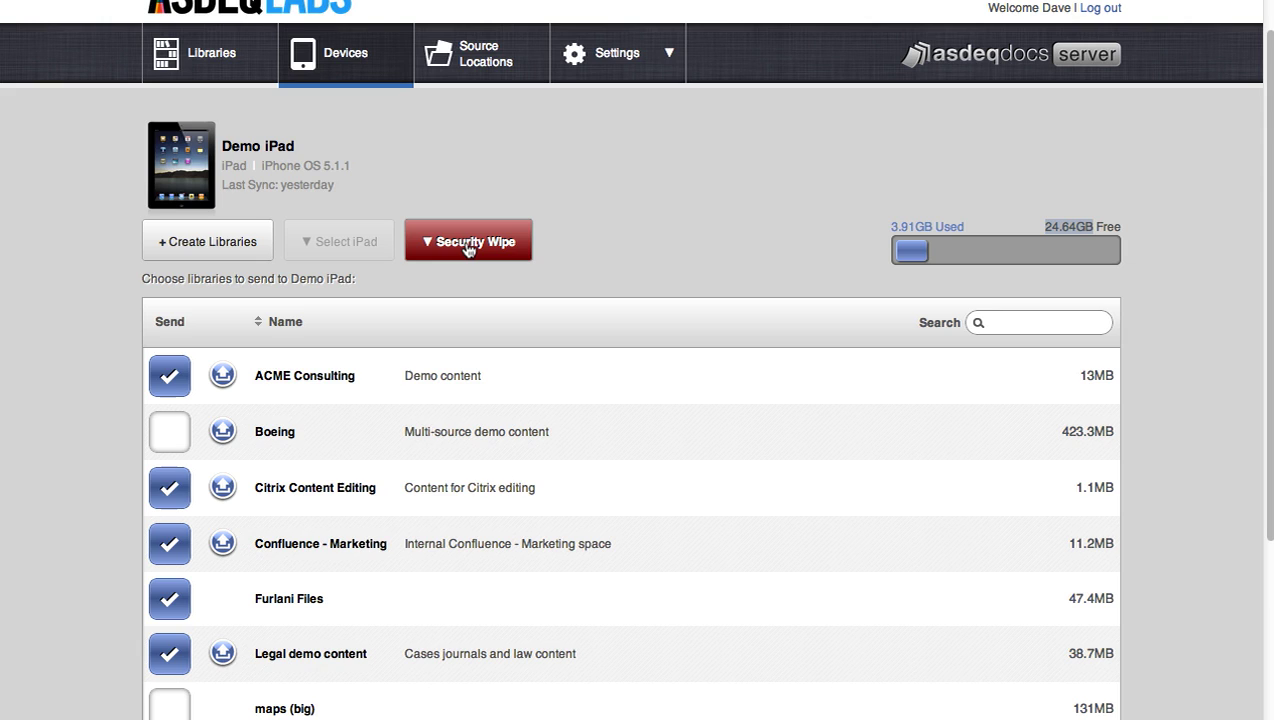
- Log out of the server, then start logging back in from the Logged Out page
scroll(466, 249, "up", 1)
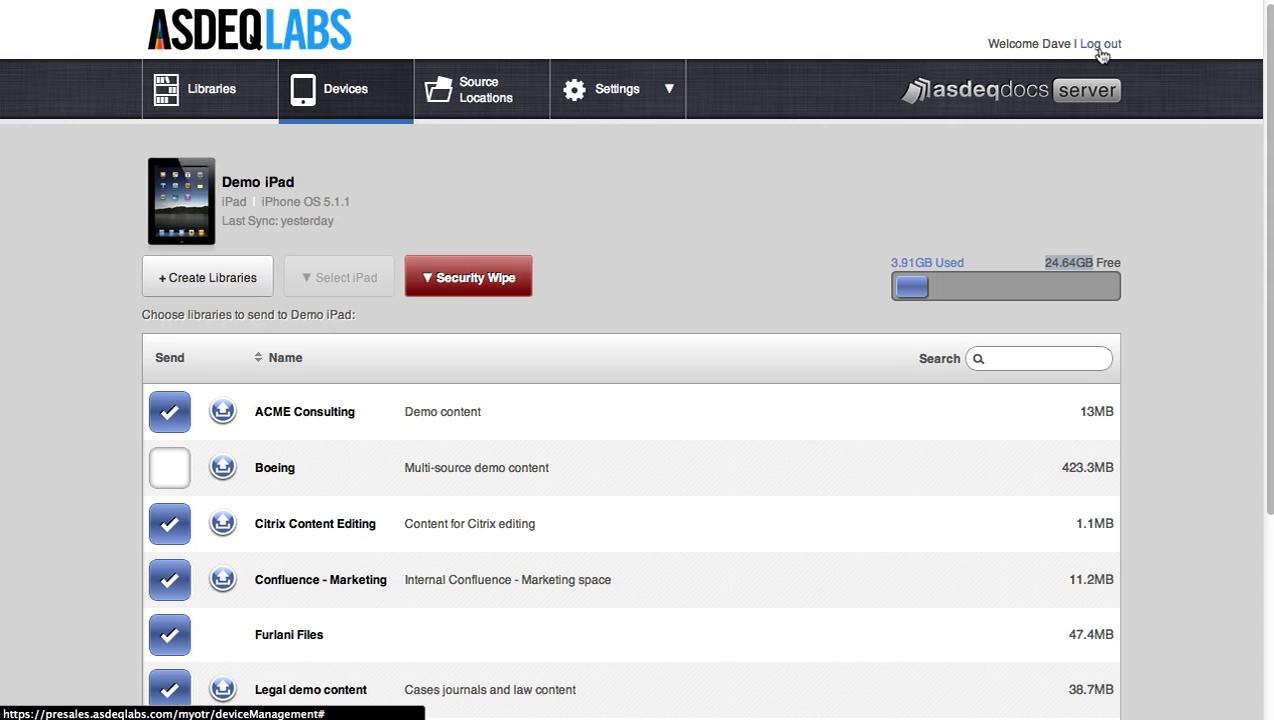
left_click(1100, 45)
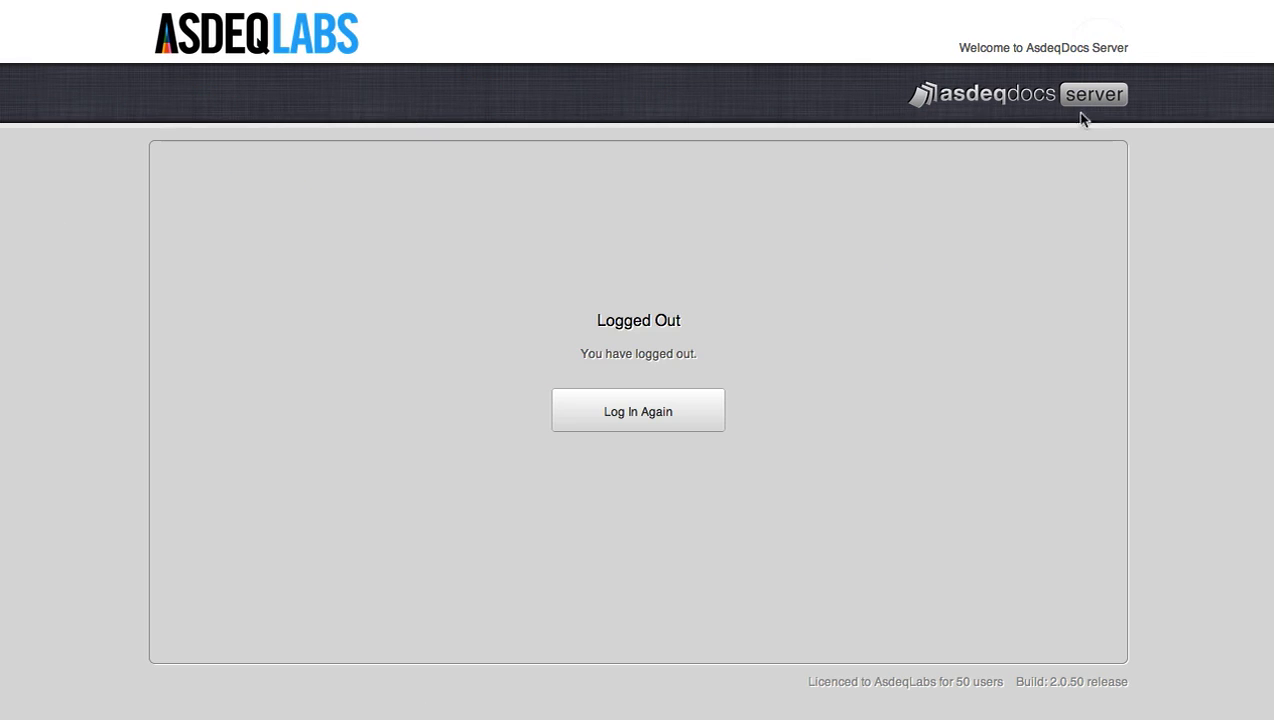
left_click(700, 414)
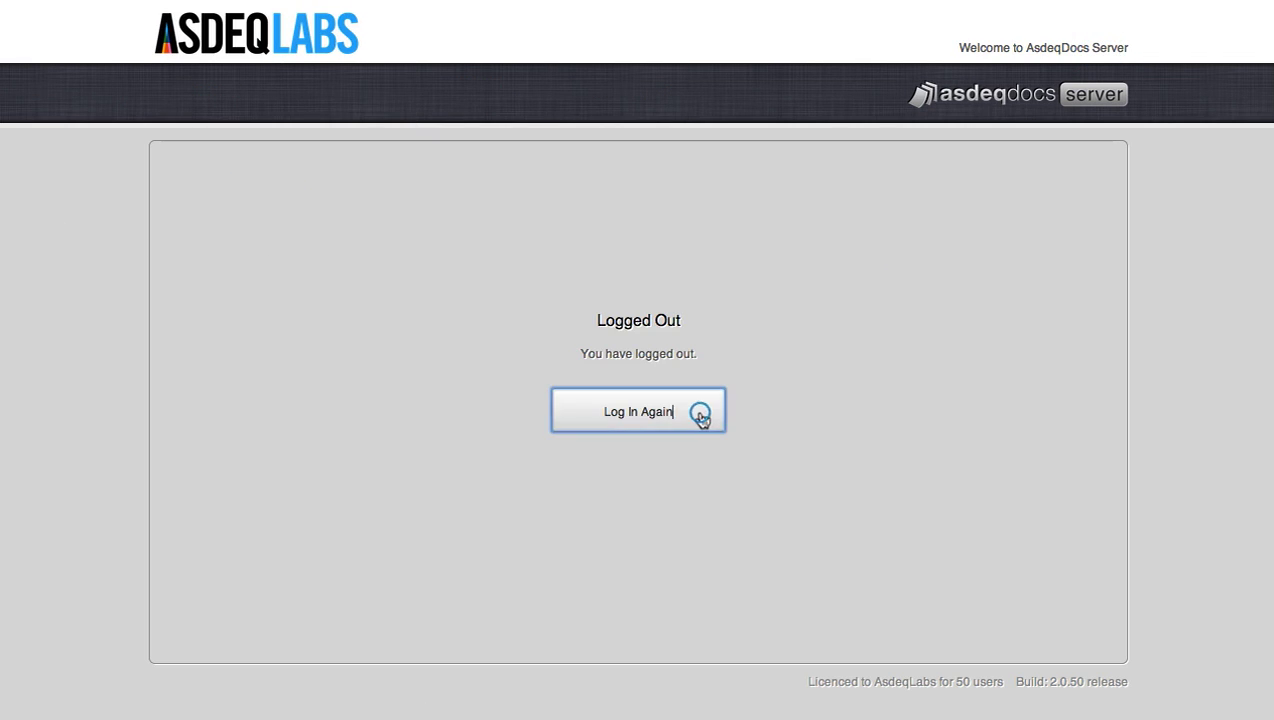